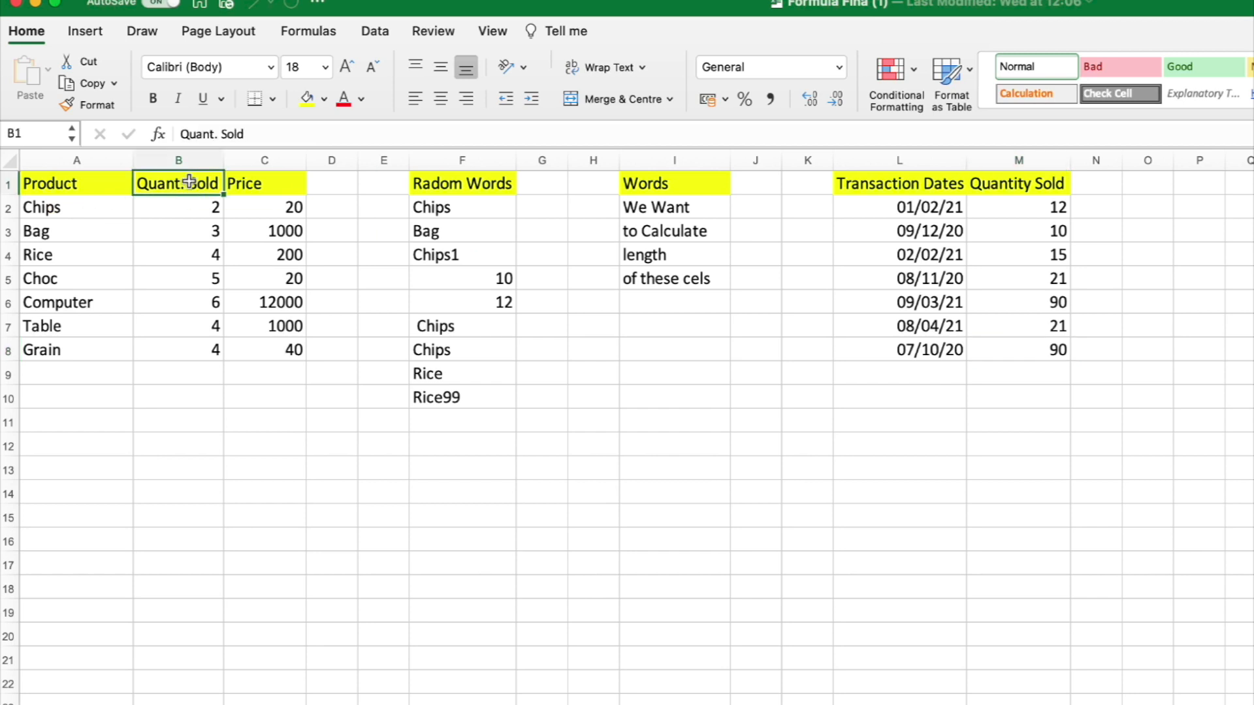
# - Examine the Quant. Sold and Price columns of the product table
pyautogui.click(275, 183)
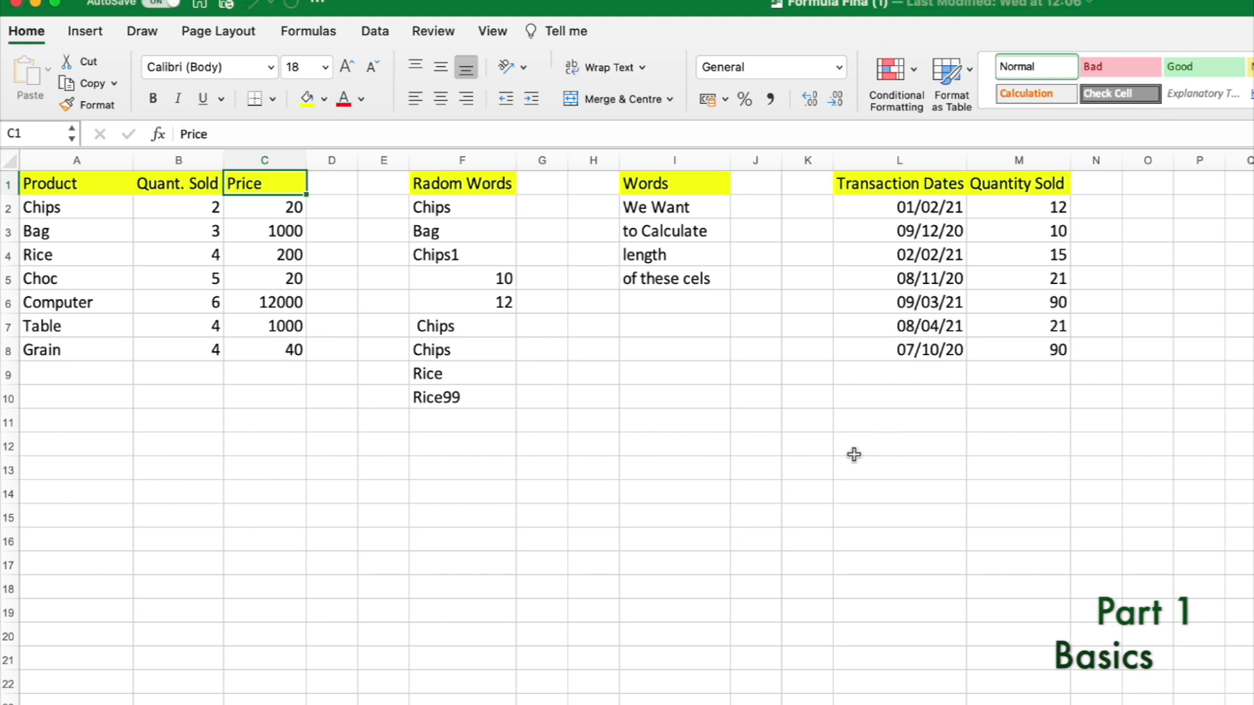
pyautogui.click(264, 378)
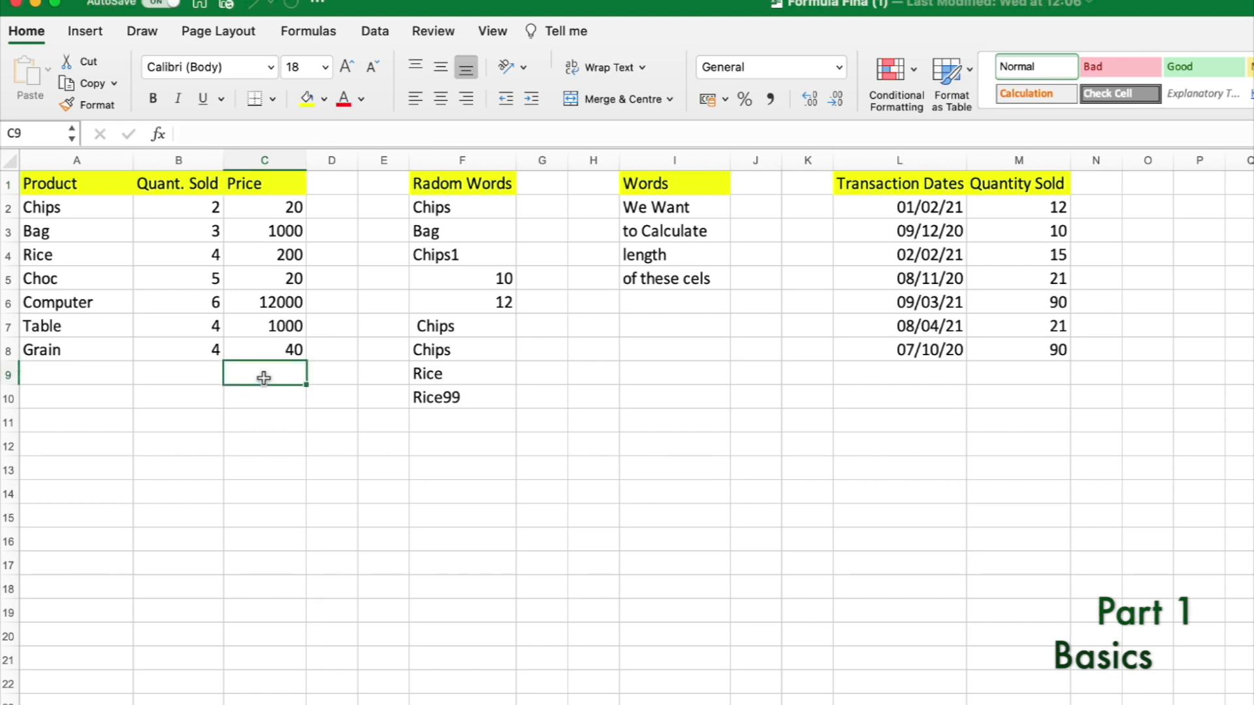
pyautogui.click(269, 435)
pyautogui.click(169, 211)
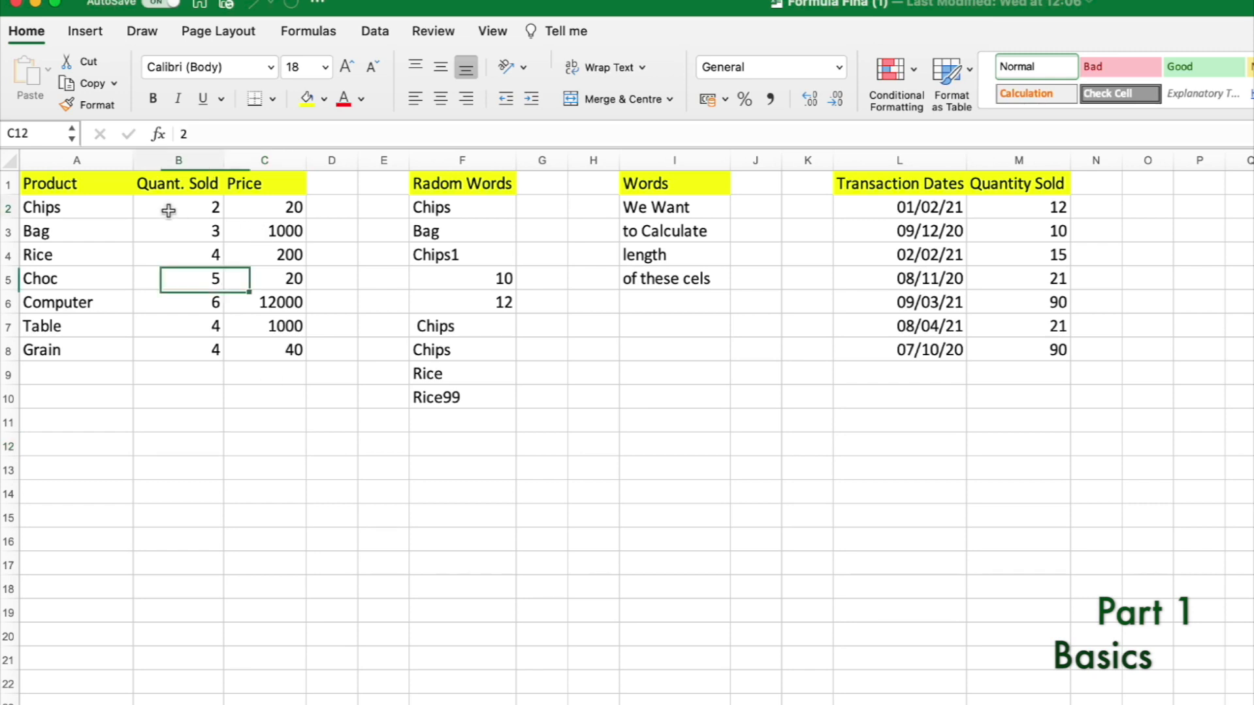
pyautogui.moveTo(176, 203); pyautogui.dragTo(195, 351)
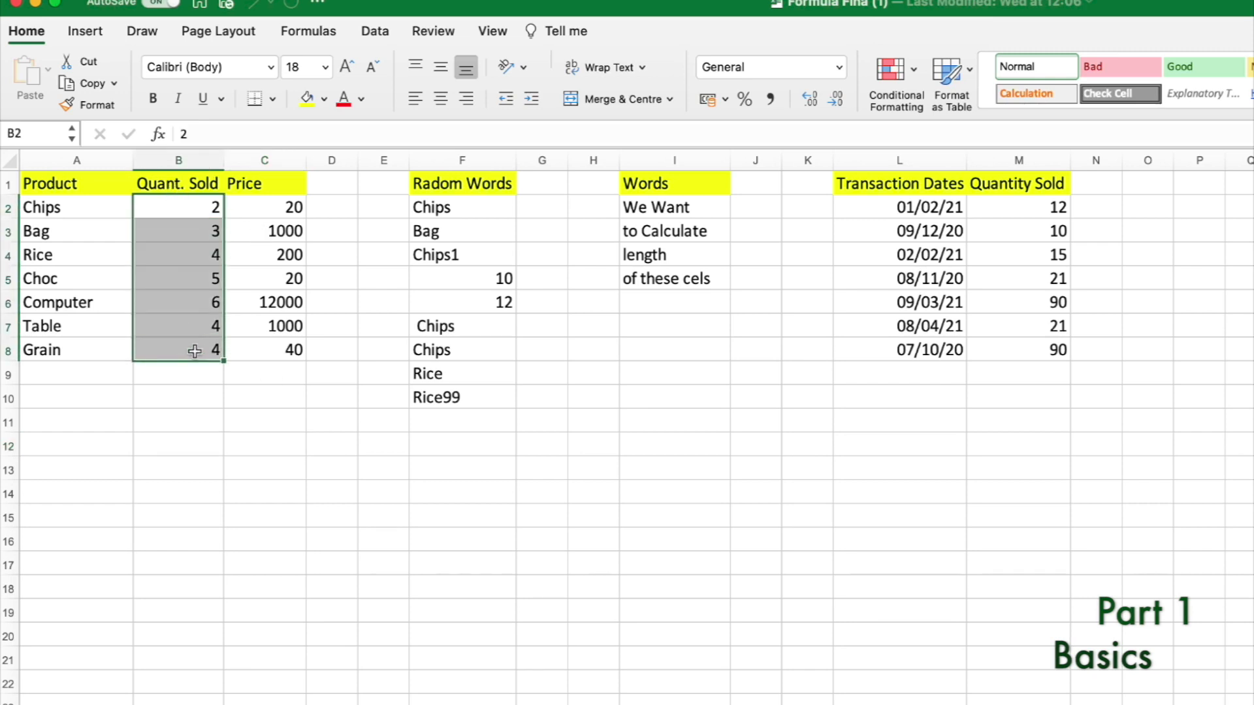
pyautogui.moveTo(263, 209); pyautogui.dragTo(252, 350)
pyautogui.click(257, 425)
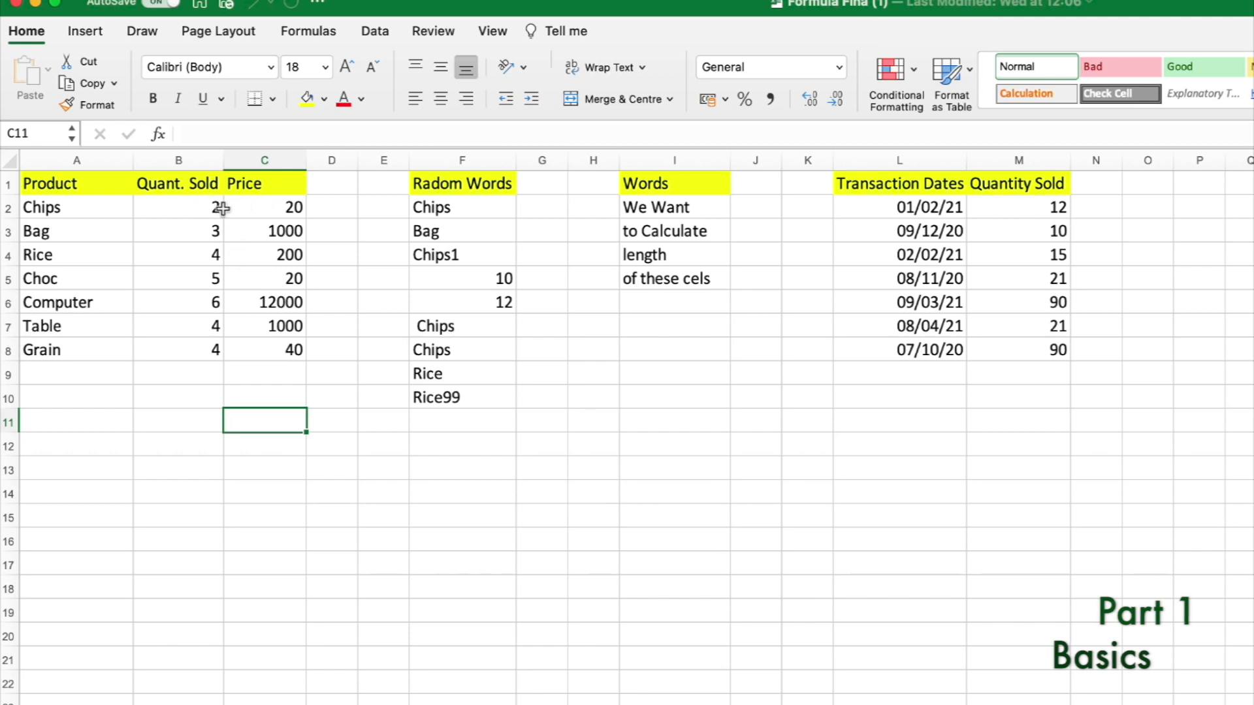
pyautogui.click(341, 203)
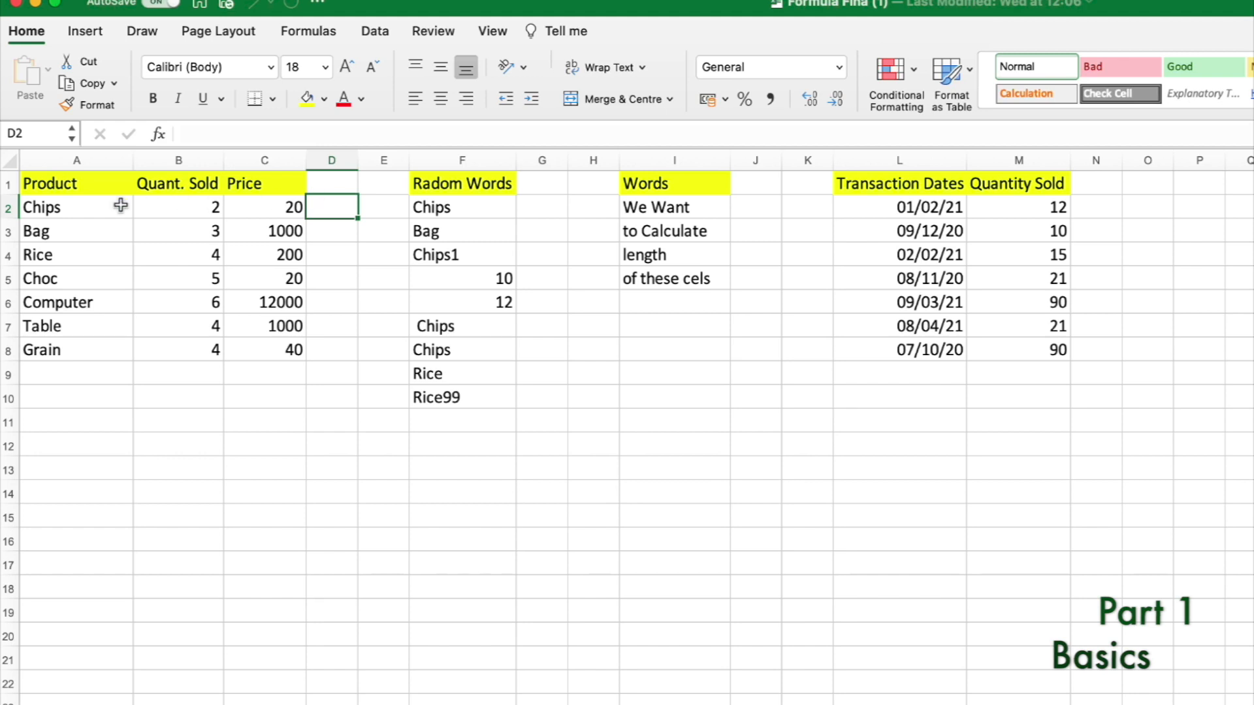
pyautogui.click(95, 208)
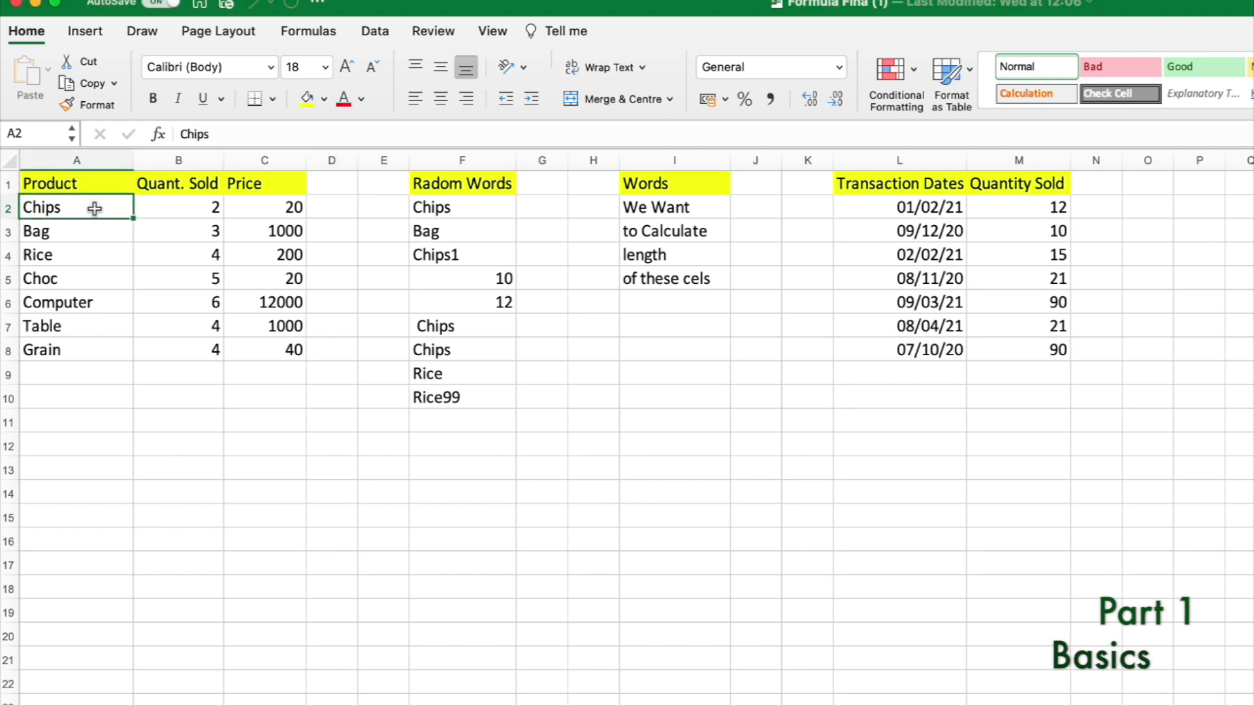
pyautogui.click(331, 204)
pyautogui.click(200, 188)
pyautogui.click(280, 185)
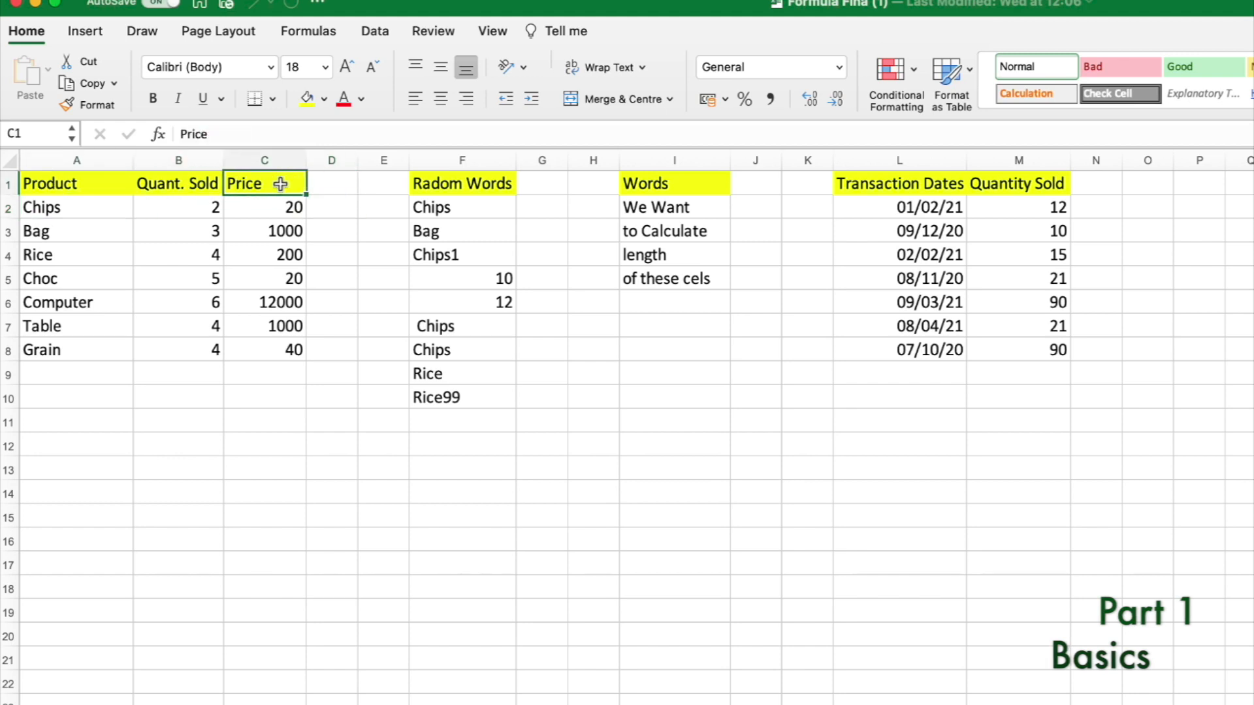
# - Multiply the quantity sold by the price for Chips in D2 with the formula =B2*C2
pyautogui.click(348, 209)
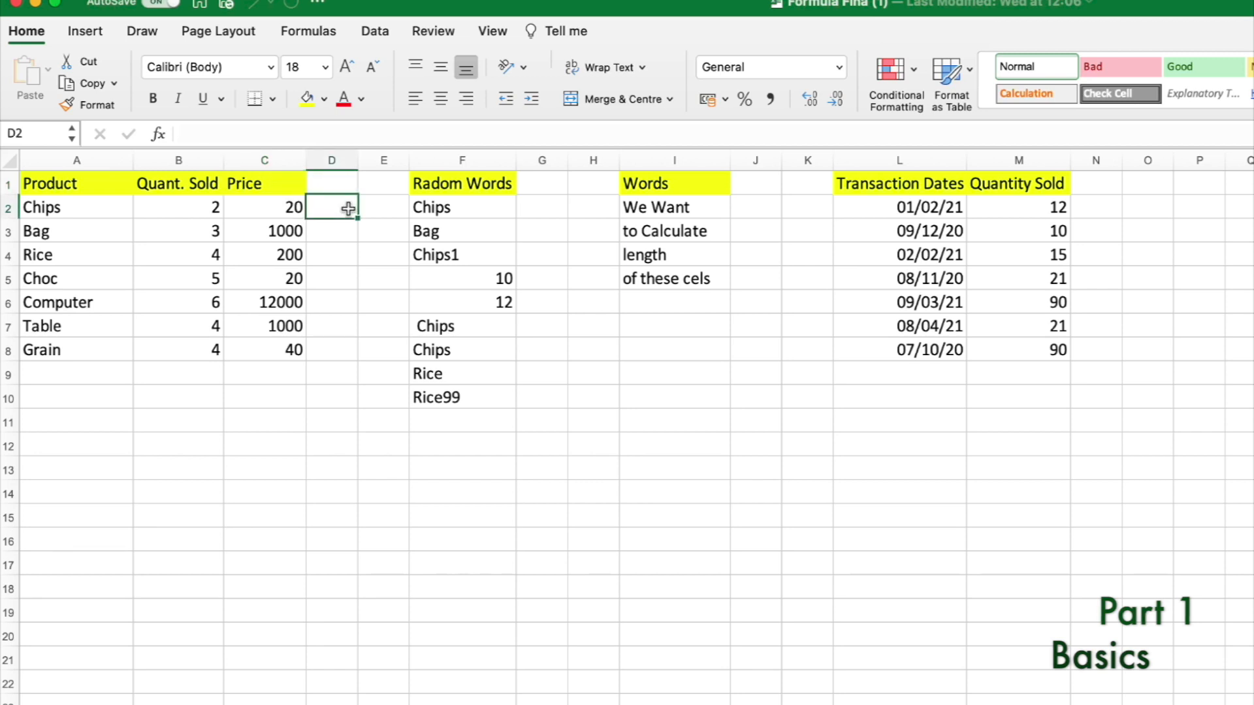
pyautogui.write('=')
pyautogui.click(205, 208)
pyautogui.write('*')
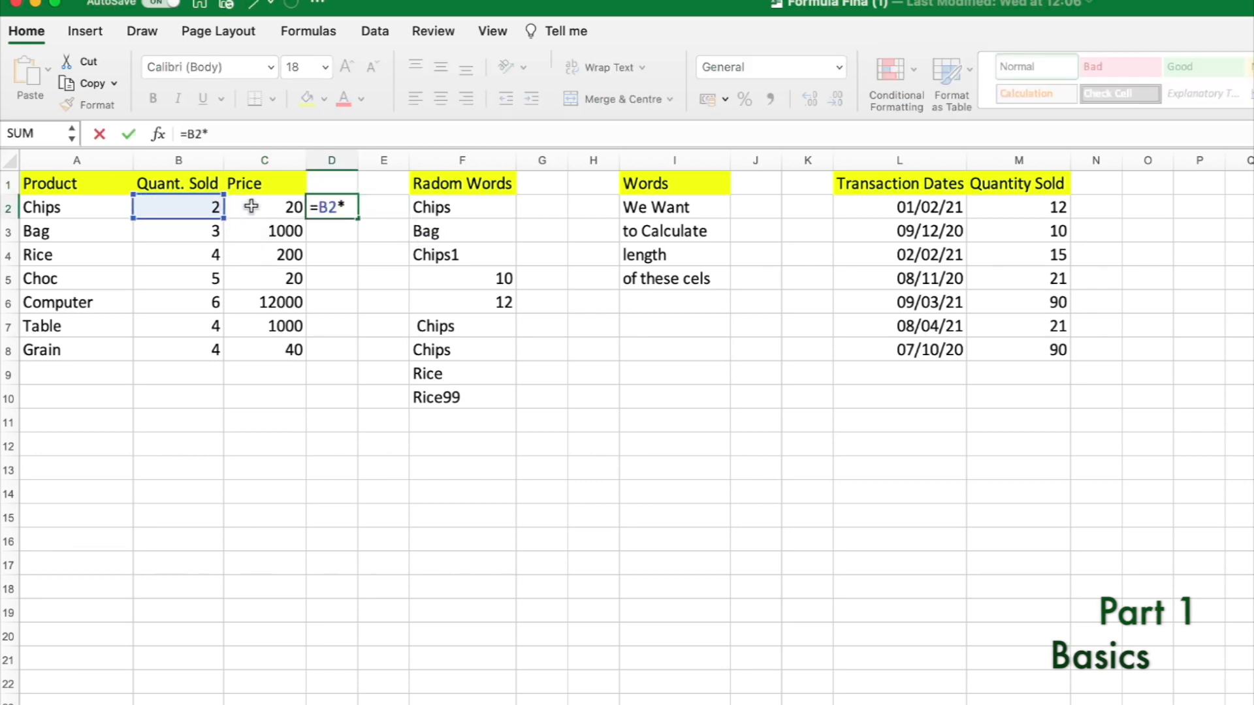
pyautogui.click(280, 207)
pyautogui.press('Return')
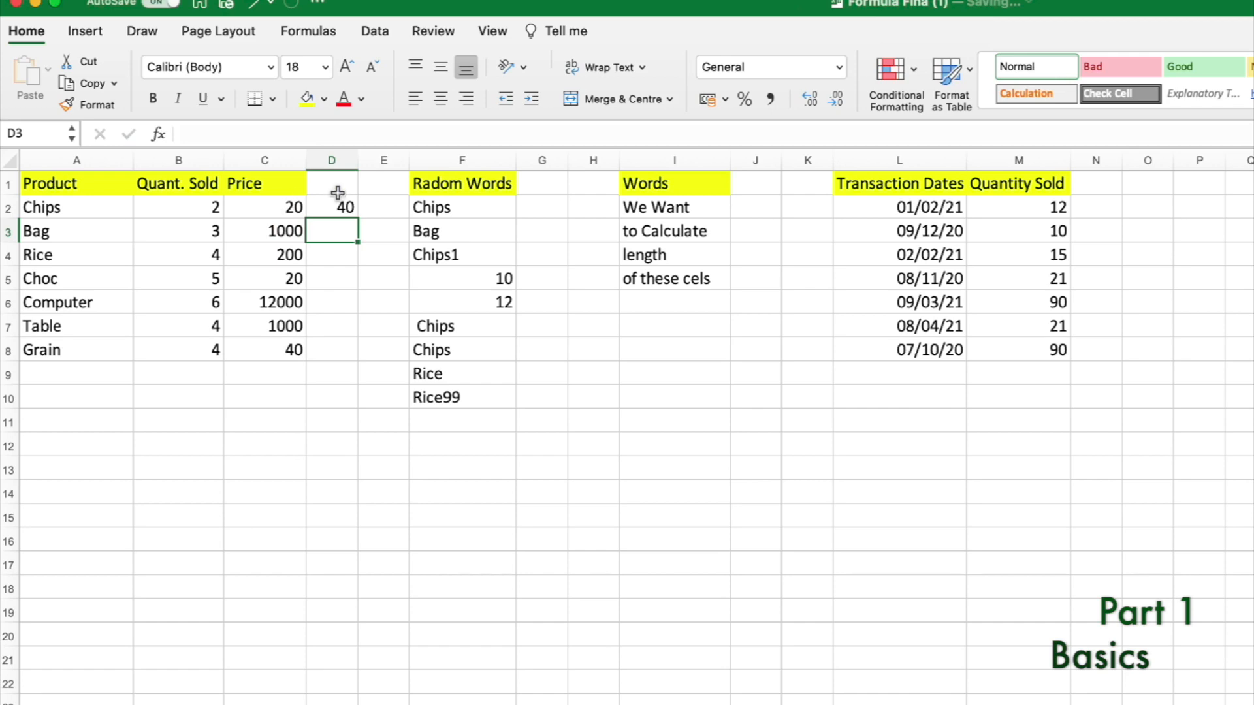
# - Head column D with SP and fill the D2 formula down to D8 for the remaining products
pyautogui.click(344, 204)
pyautogui.click(336, 184)
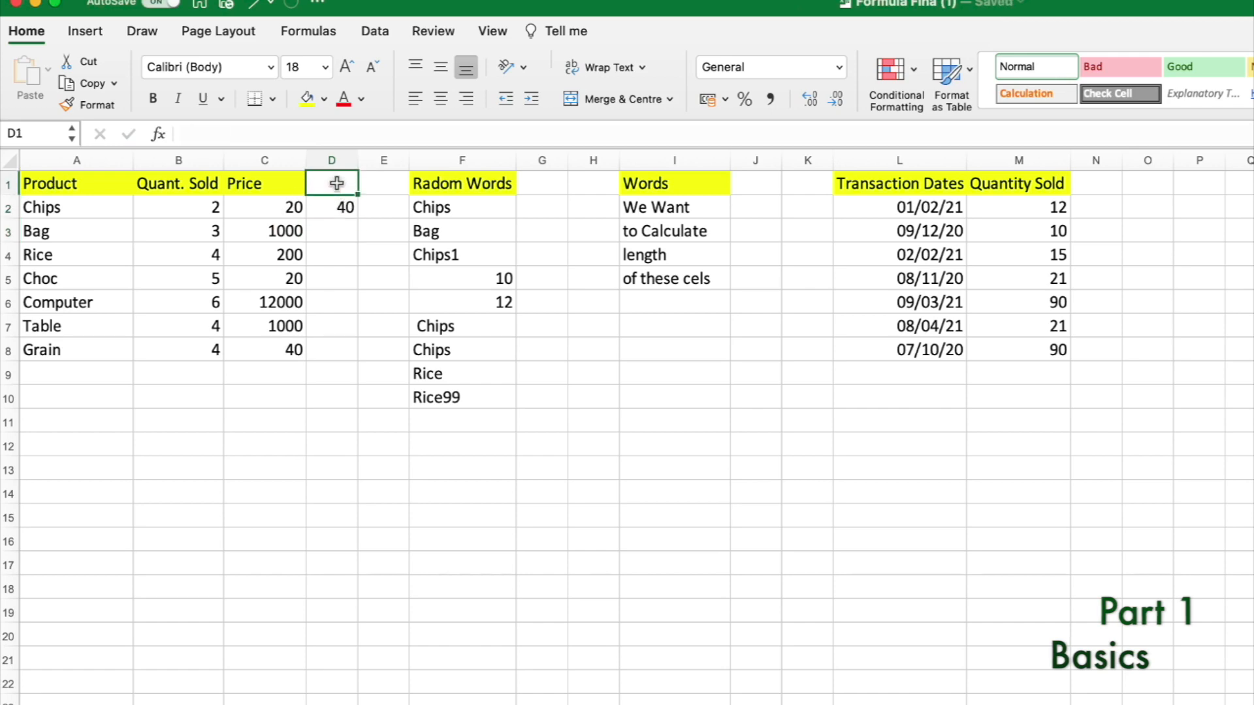
pyautogui.write('SP')
pyautogui.press('Return')
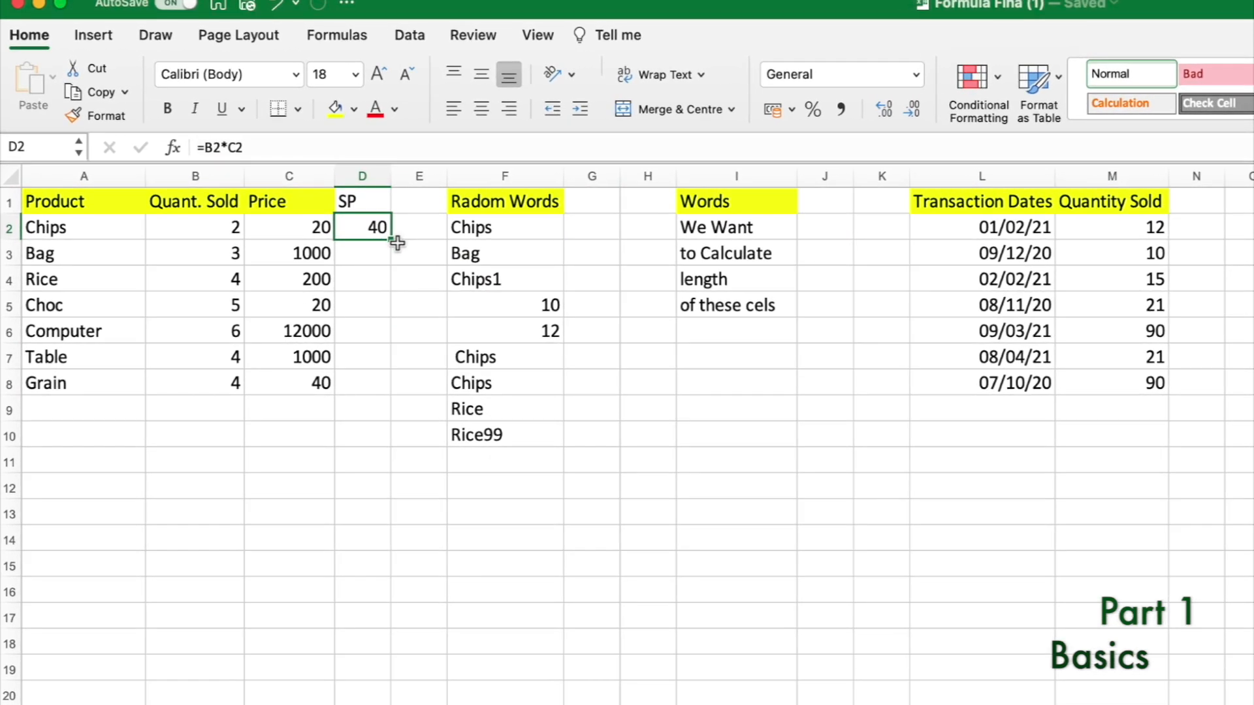
pyautogui.moveTo(358, 219); pyautogui.dragTo(378, 389)
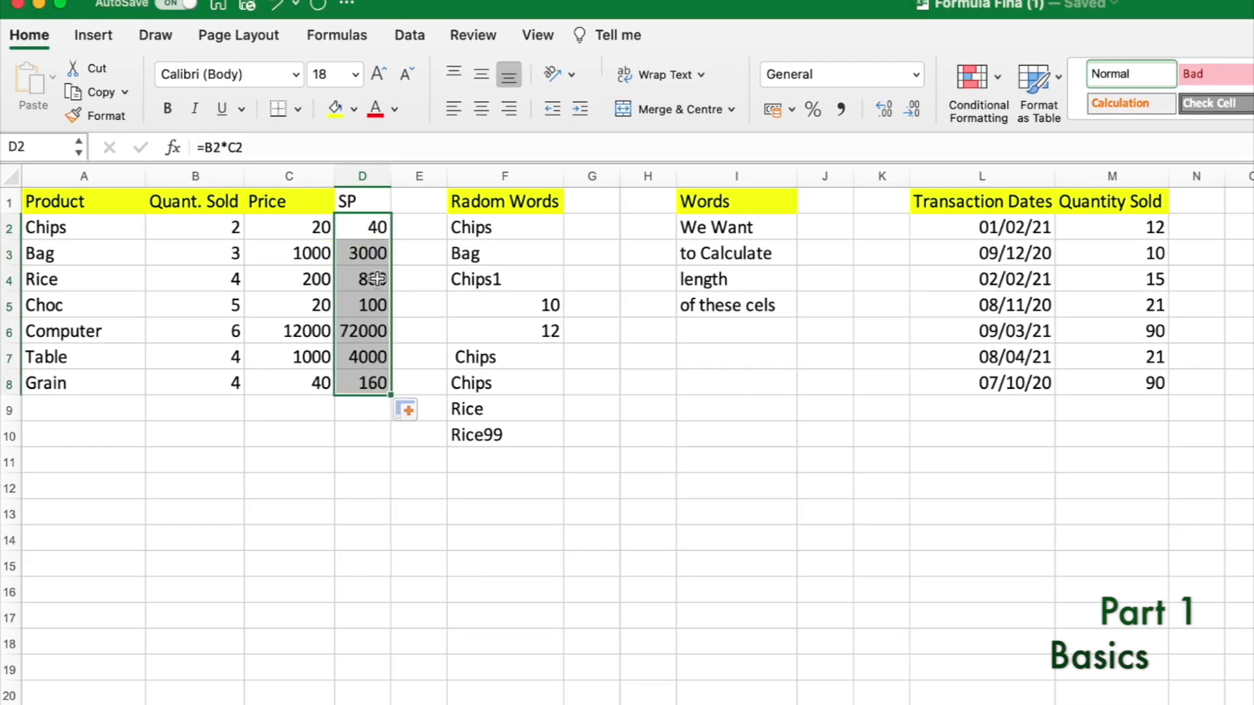
# - Total the SP column in D9 with the formula =SUM(D2:D8) and check it against the values above
pyautogui.click(369, 413)
pyautogui.write('=SU')
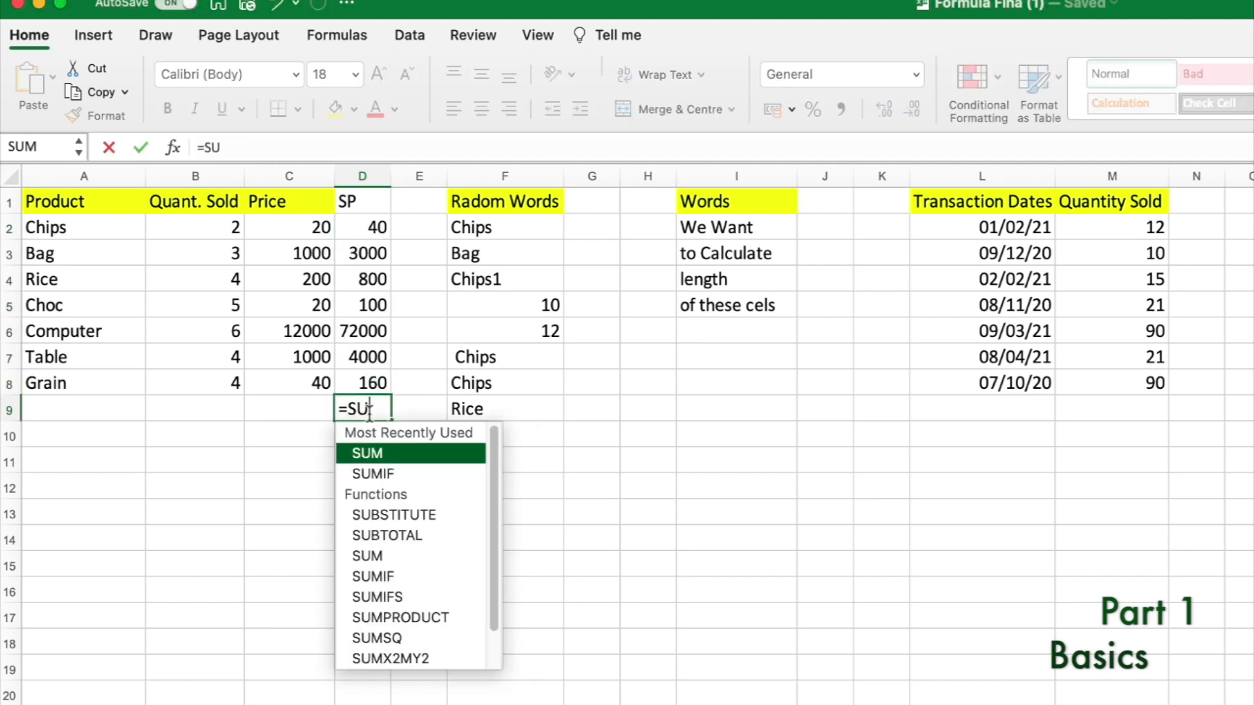
pyautogui.write('M(')
pyautogui.moveTo(362, 226); pyautogui.dragTo(363, 374)
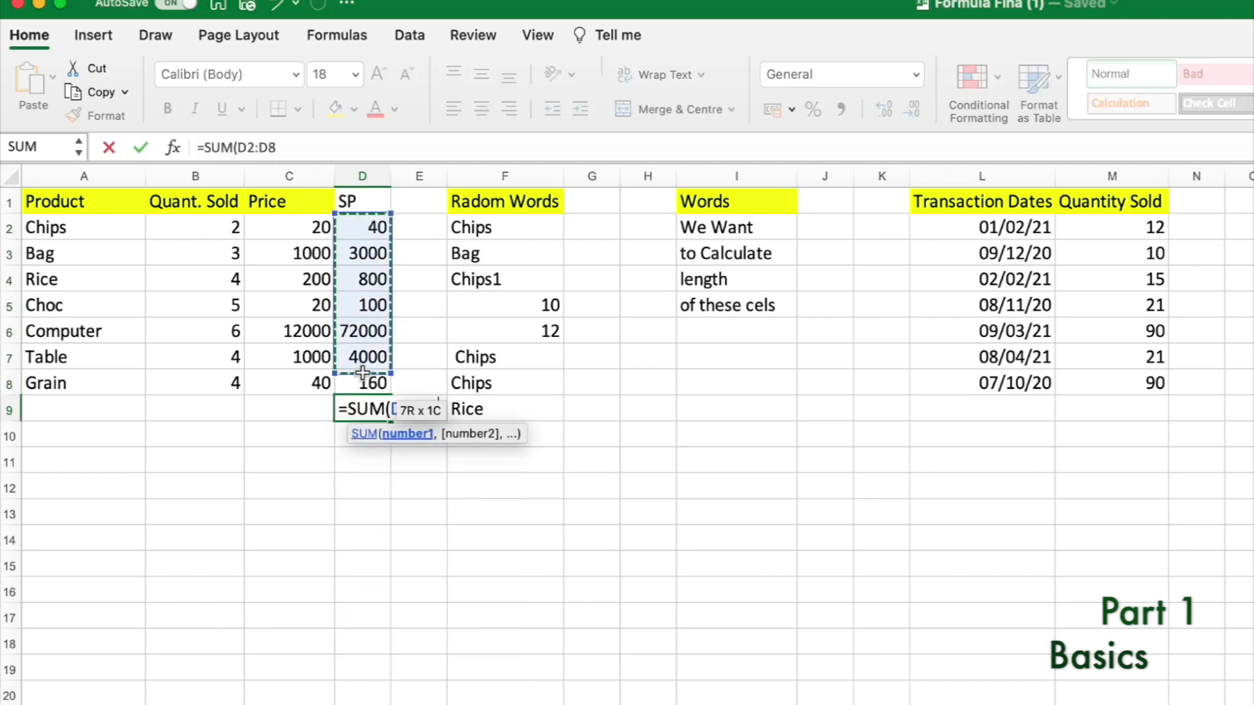
pyautogui.write(')')
pyautogui.press('Return')
pyautogui.click(365, 384)
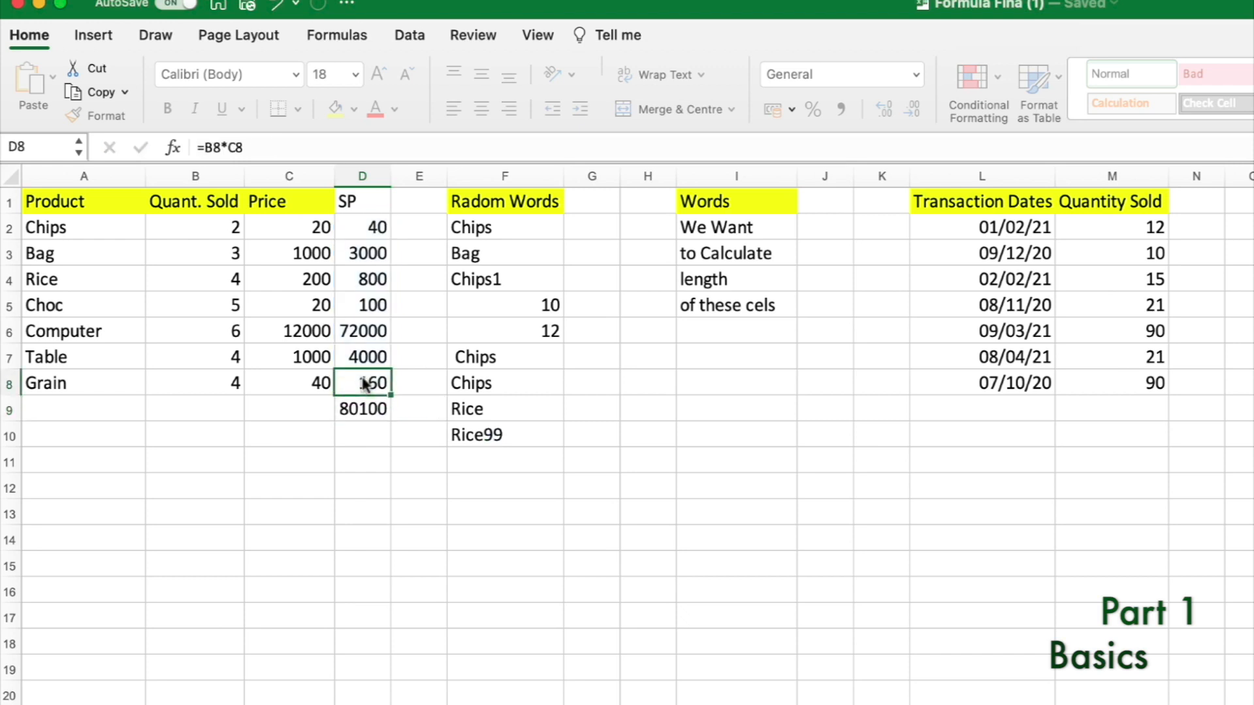
pyautogui.click(362, 434)
pyautogui.click(367, 413)
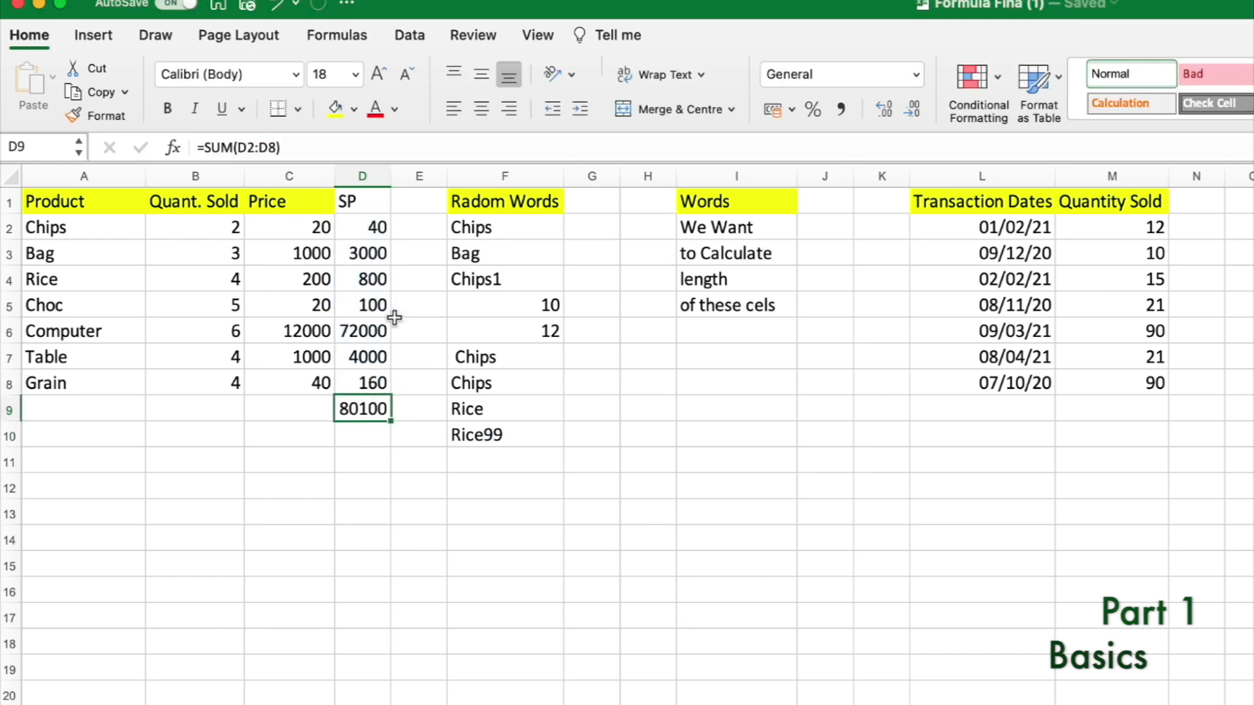
pyautogui.moveTo(370, 227); pyautogui.dragTo(366, 255)
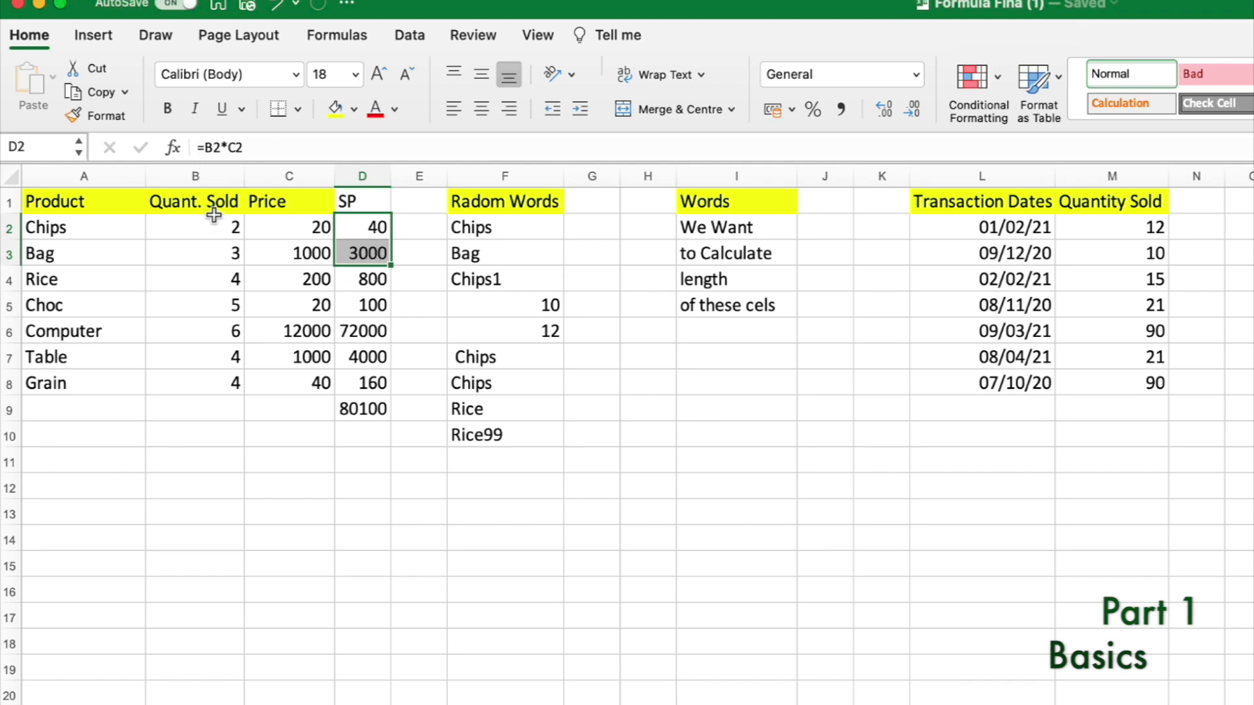
pyautogui.click(366, 225)
pyautogui.click(367, 410)
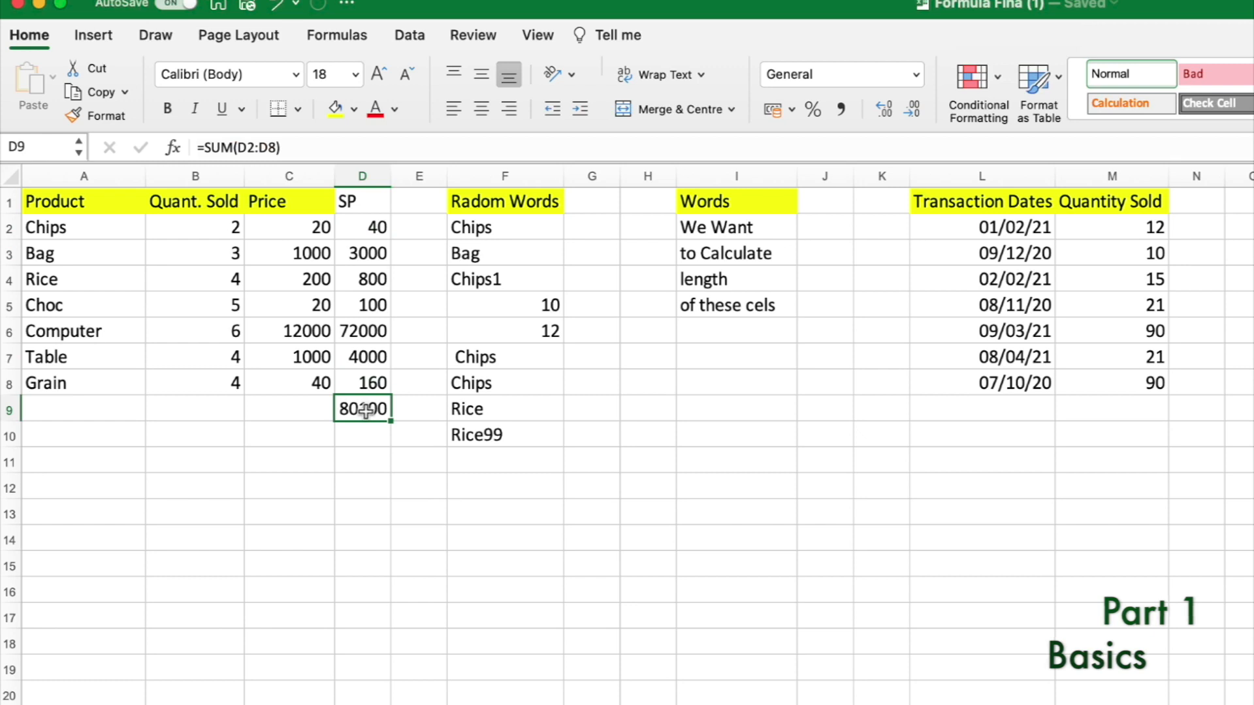
pyautogui.moveTo(366, 225); pyautogui.dragTo(359, 420)
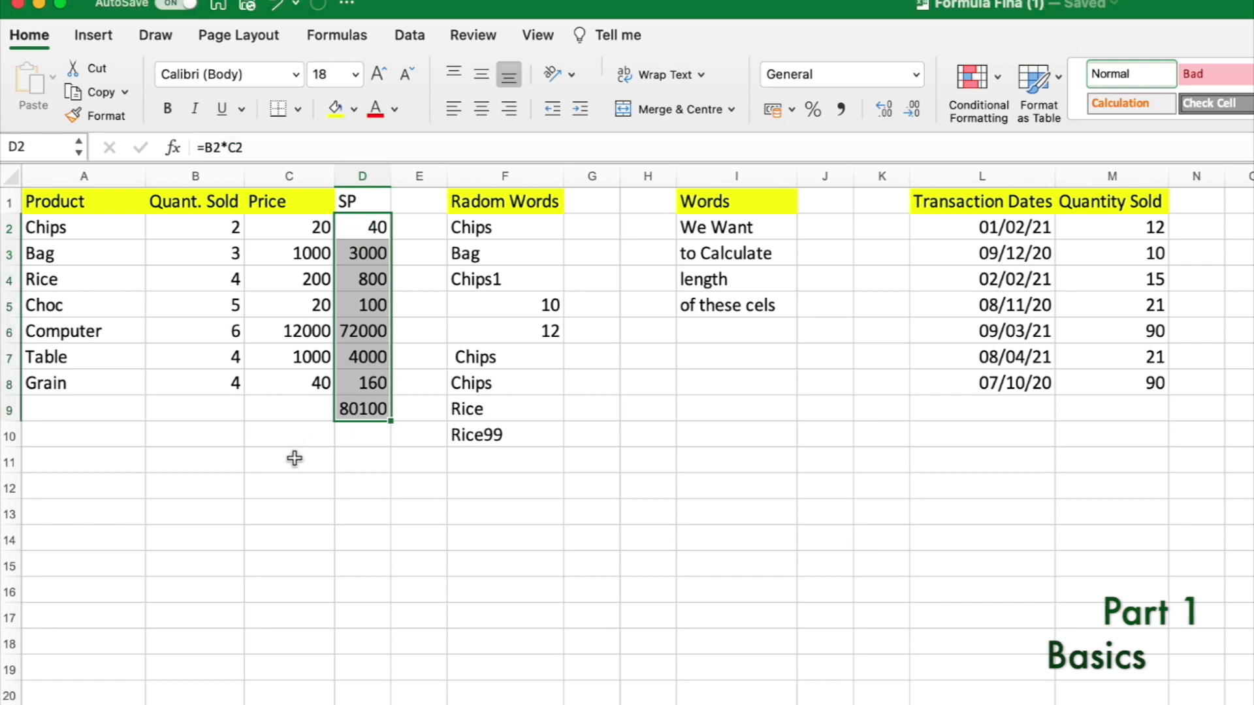
# - Enter =SUMPRODUCT(B2:B8,C2:C8) in C11 and compare its result with the SUM total in D9
pyautogui.doubleClick(293, 460)
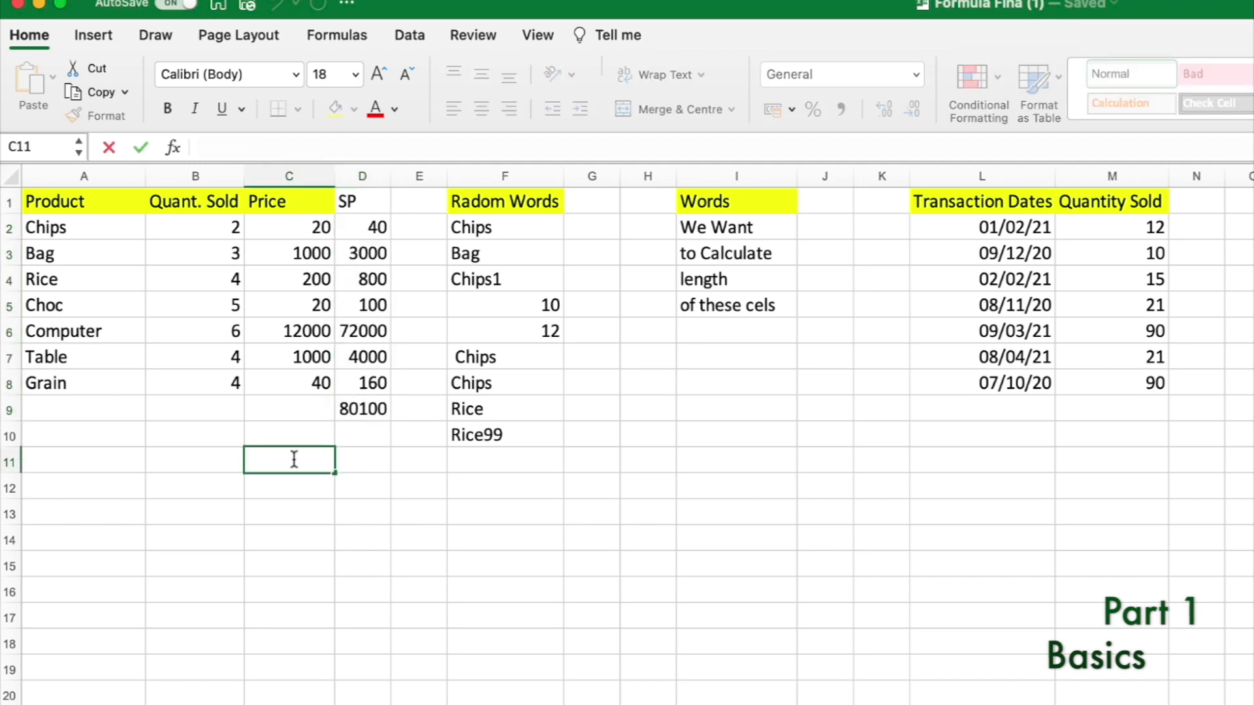
pyautogui.write('=')
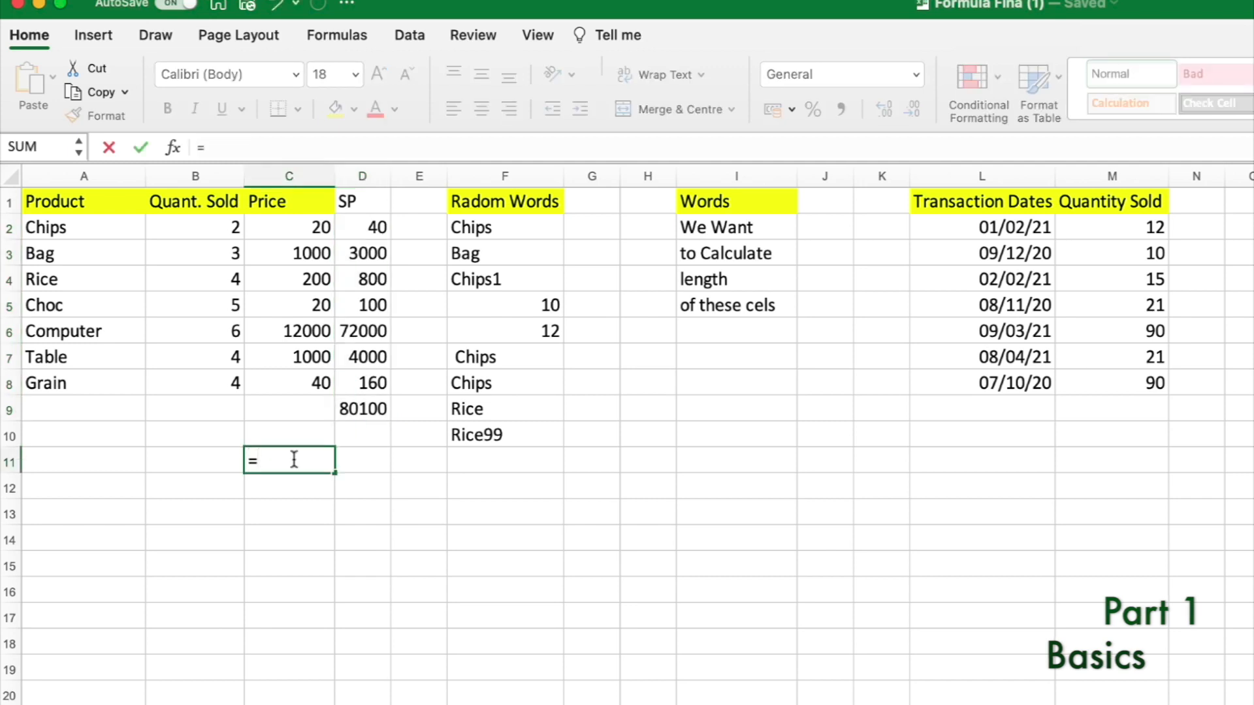
pyautogui.write('SUM')
pyautogui.press('Down')
pyautogui.press('Down')
pyautogui.press('Down')
pyautogui.press('Down')
pyautogui.press('Down')
pyautogui.press('Tab')
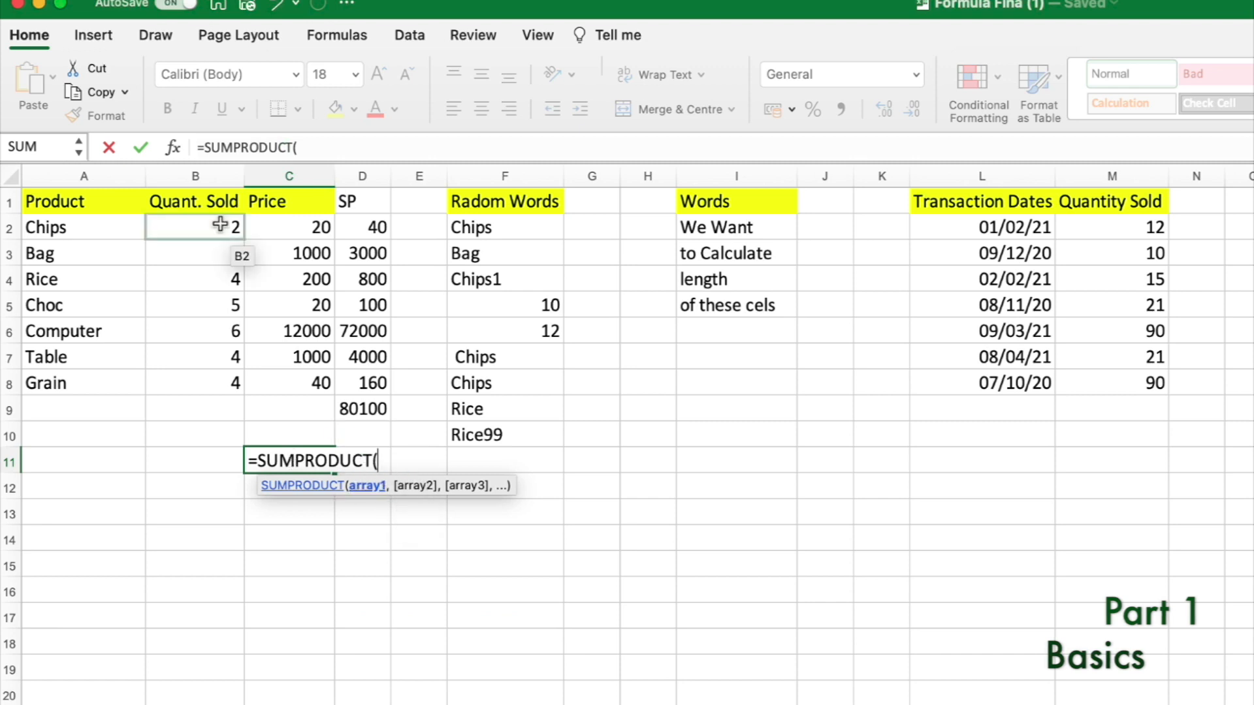
pyautogui.moveTo(219, 225); pyautogui.dragTo(209, 378)
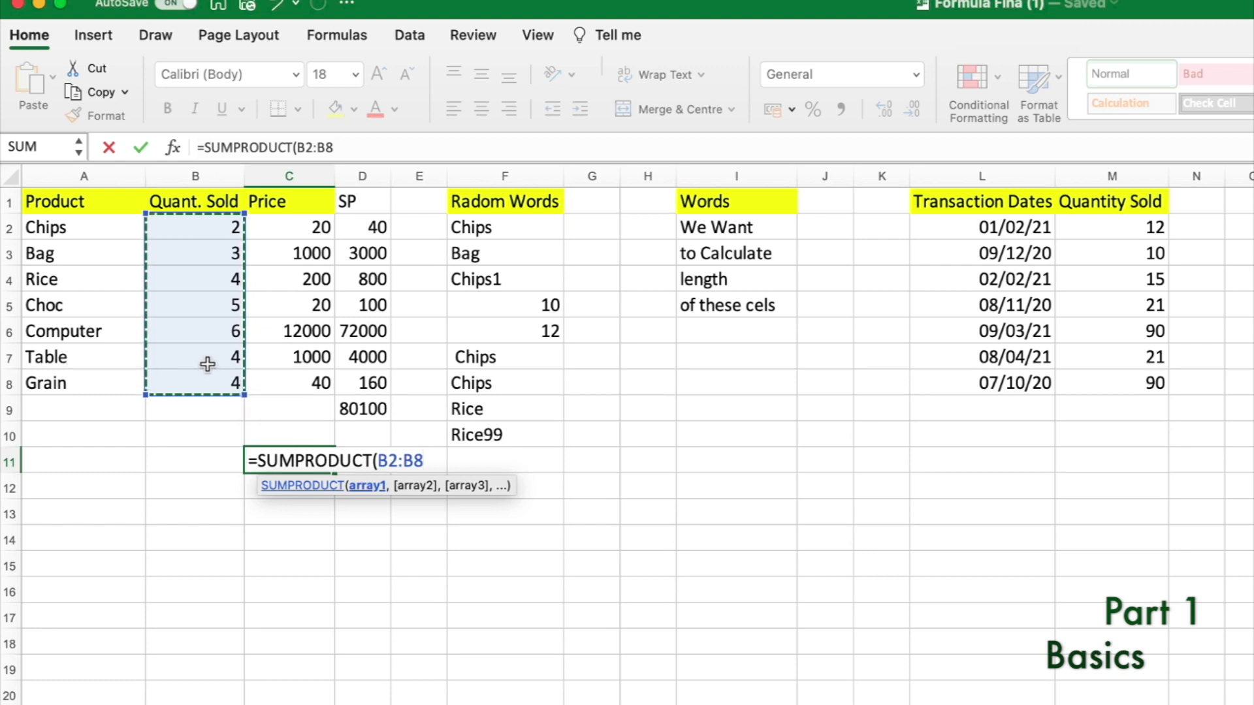
pyautogui.write(',')
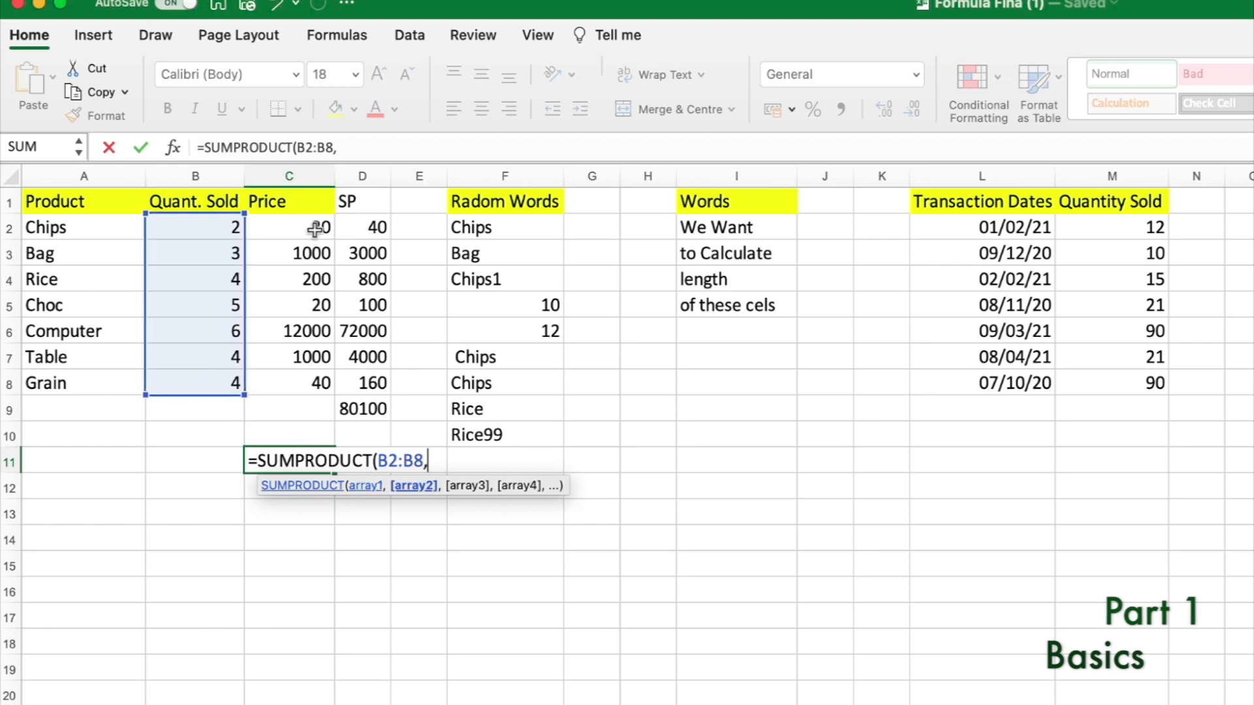
pyautogui.moveTo(310, 227); pyautogui.dragTo(300, 382)
pyautogui.write(')')
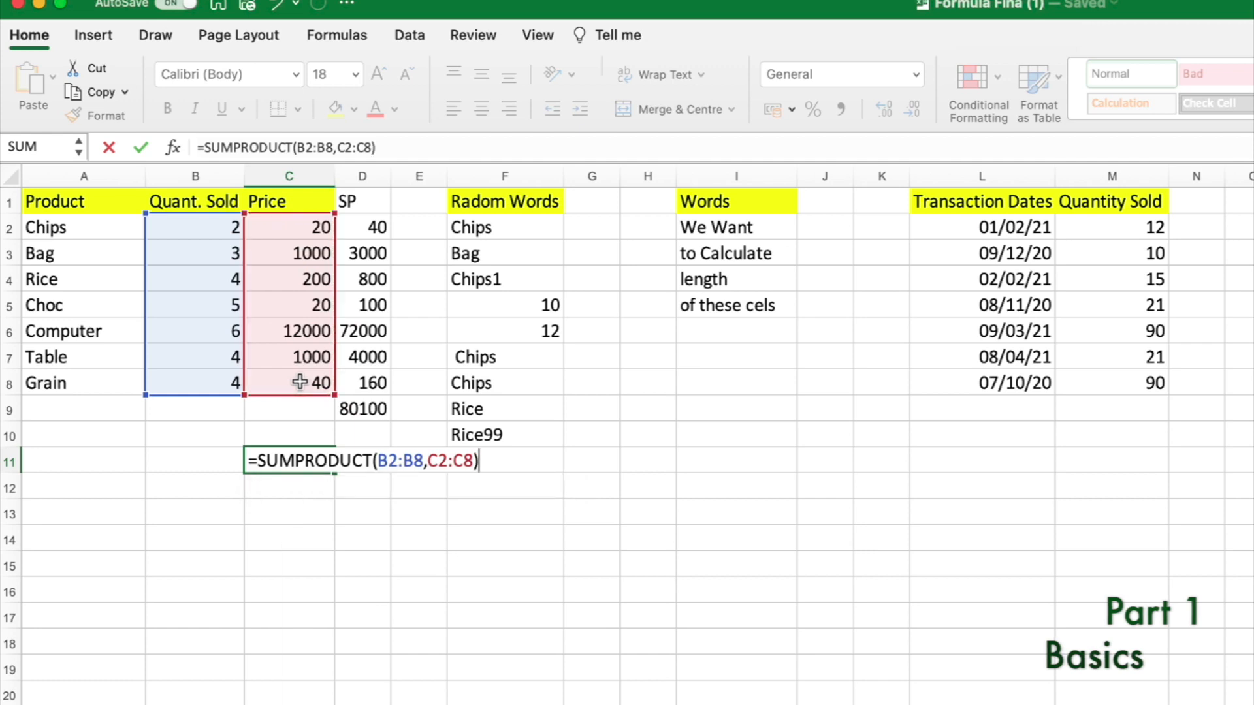
pyautogui.press('Return')
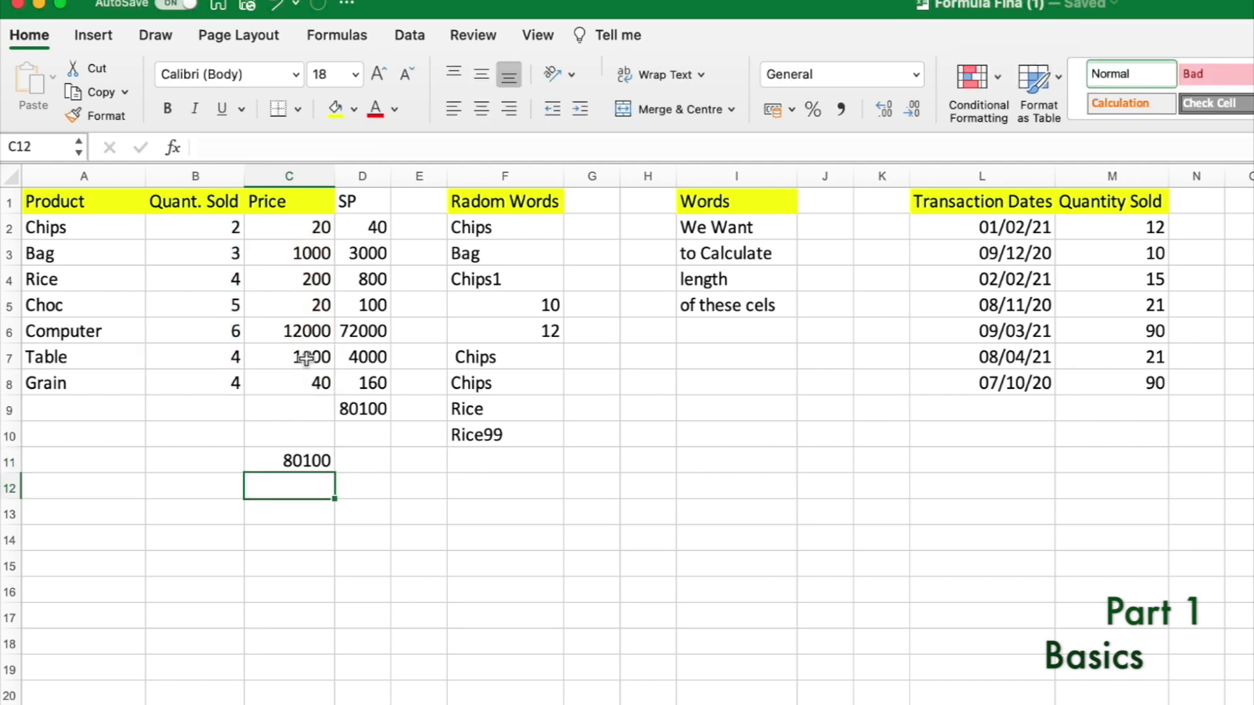
pyautogui.click(303, 459)
pyautogui.click(347, 409)
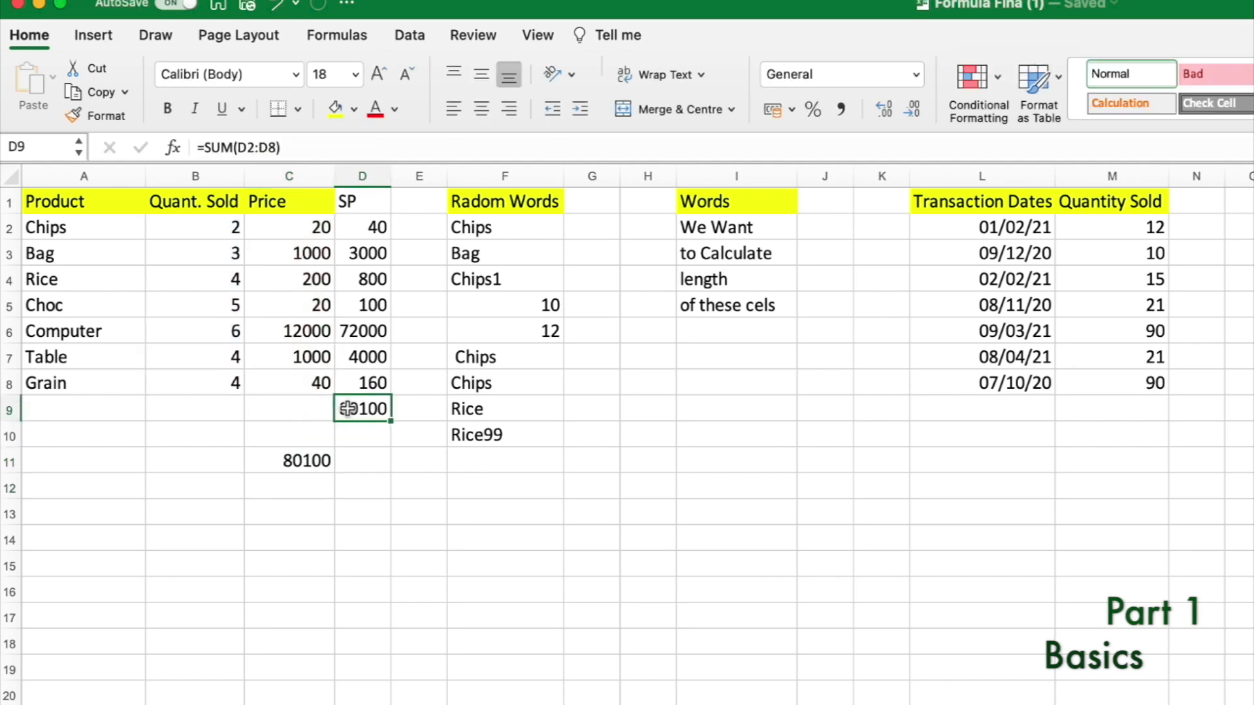
pyautogui.click(313, 461)
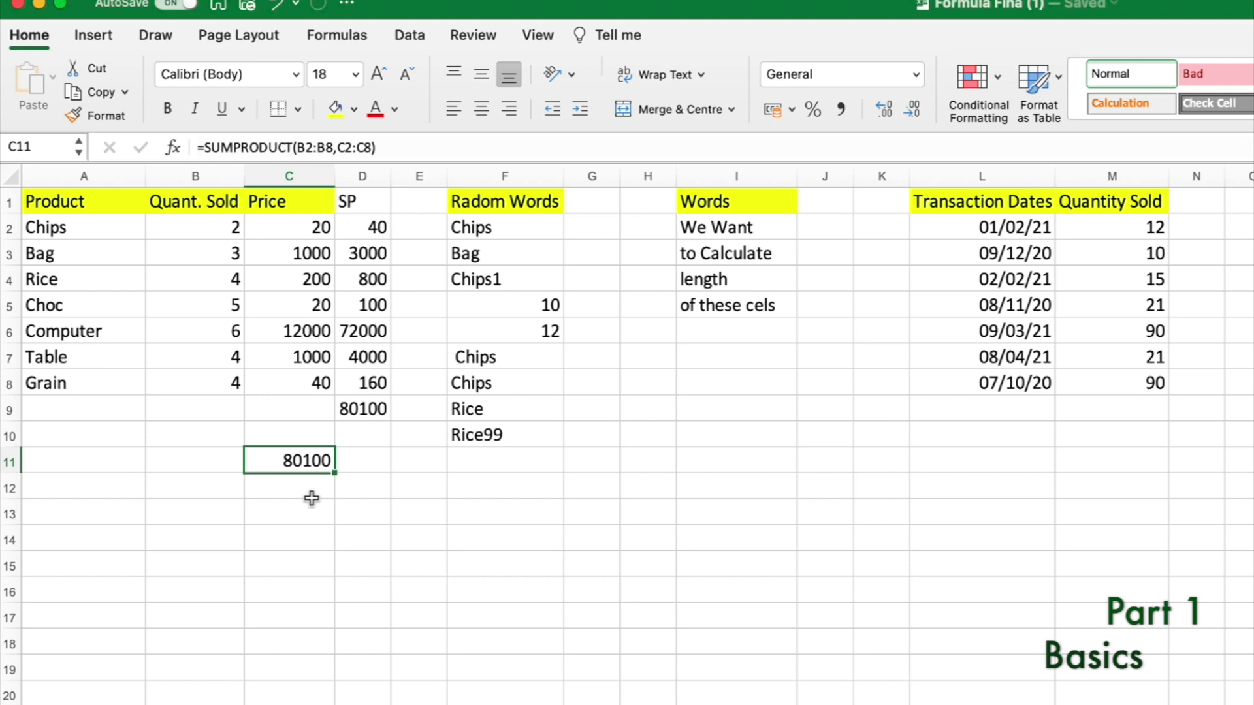
# - Clear the SP helper column's contents from D1 to D9, including its header and total
pyautogui.moveTo(377, 230); pyautogui.dragTo(357, 403)
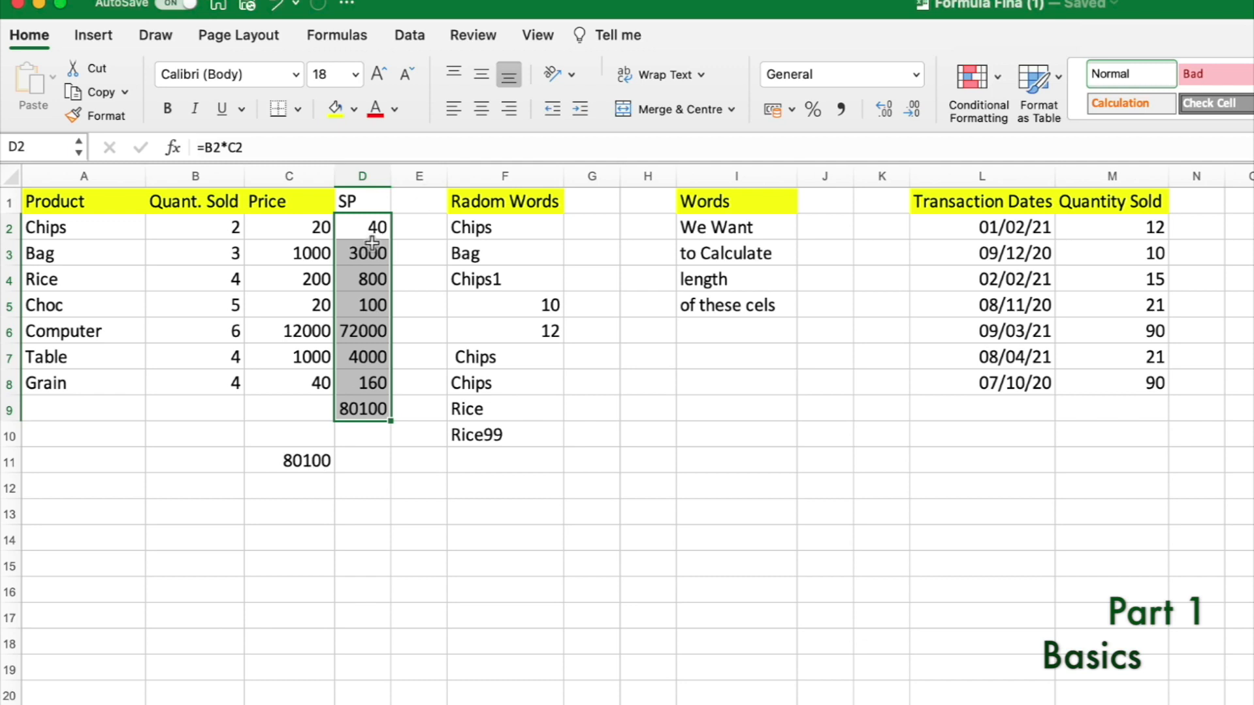
pyautogui.click(351, 228)
pyautogui.moveTo(355, 199); pyautogui.dragTo(361, 400)
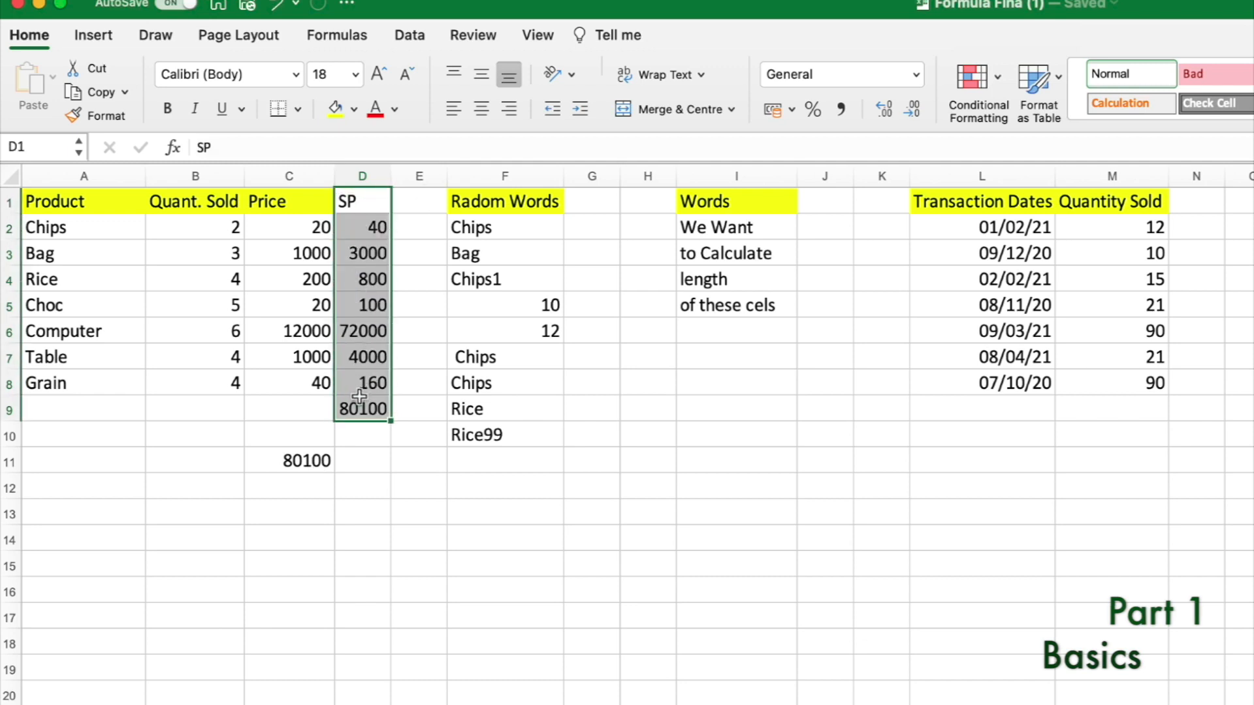
pyautogui.press('Delete')
# - Shorten the second array of the SUMPRODUCT formula in C11 to C2:C7 and view the cell's error-checking options
pyautogui.click(307, 462)
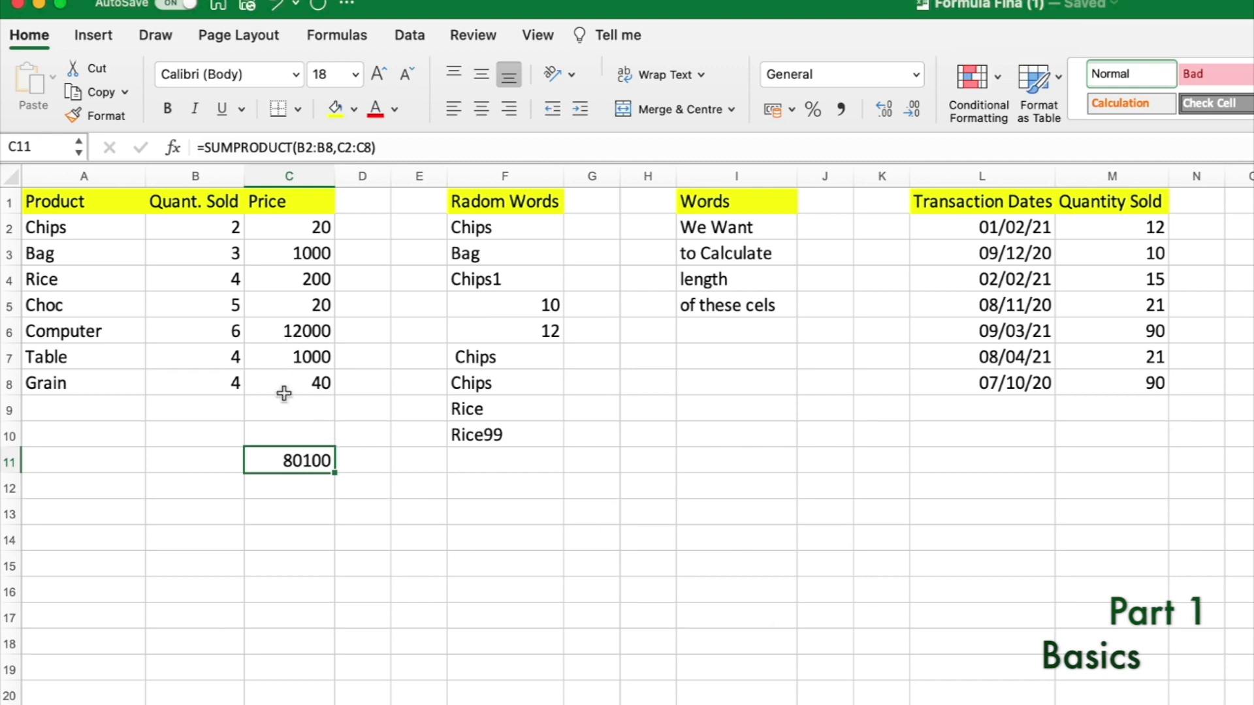
pyautogui.doubleClick(295, 461)
pyautogui.click(440, 461)
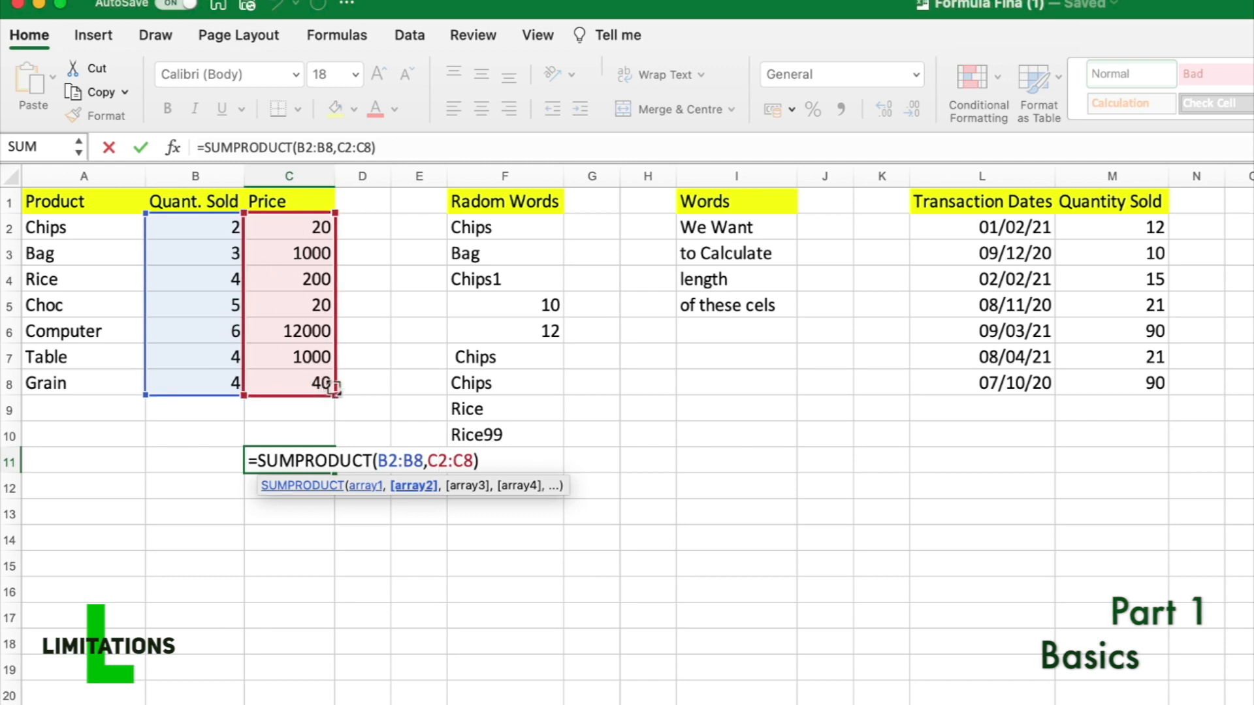
pyautogui.moveTo(332, 394); pyautogui.dragTo(330, 370)
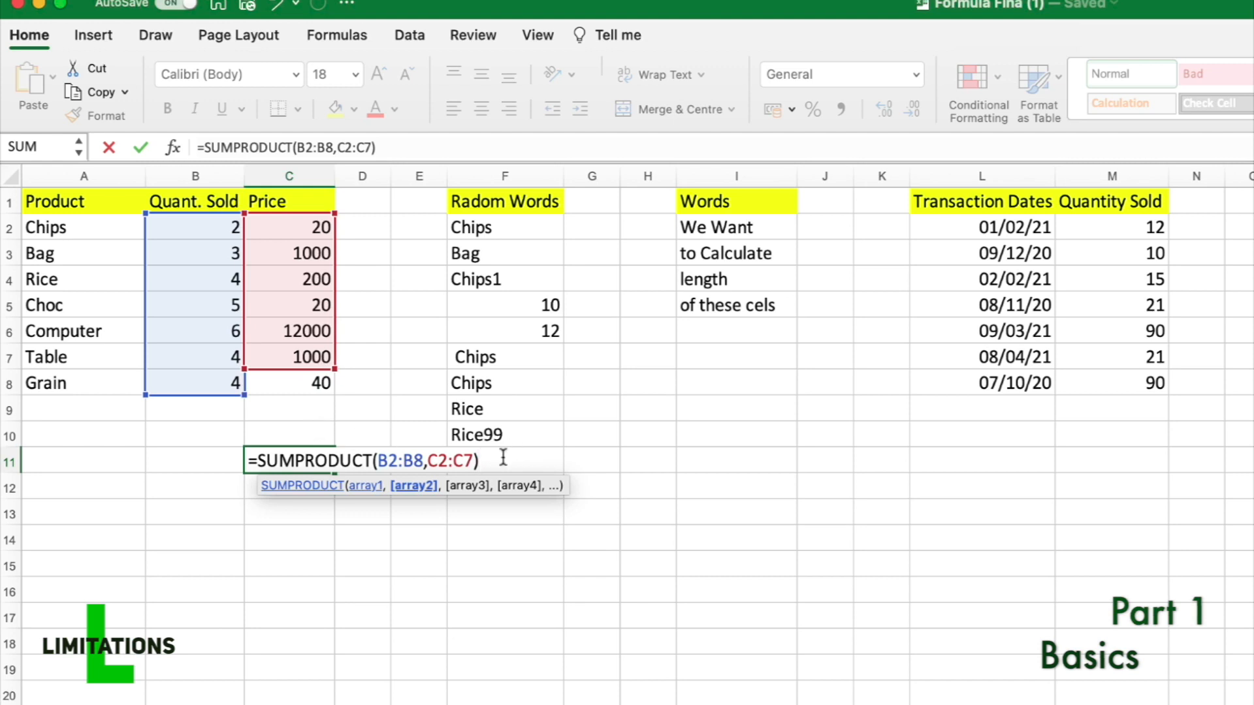
pyautogui.press('Return')
pyautogui.click(317, 461)
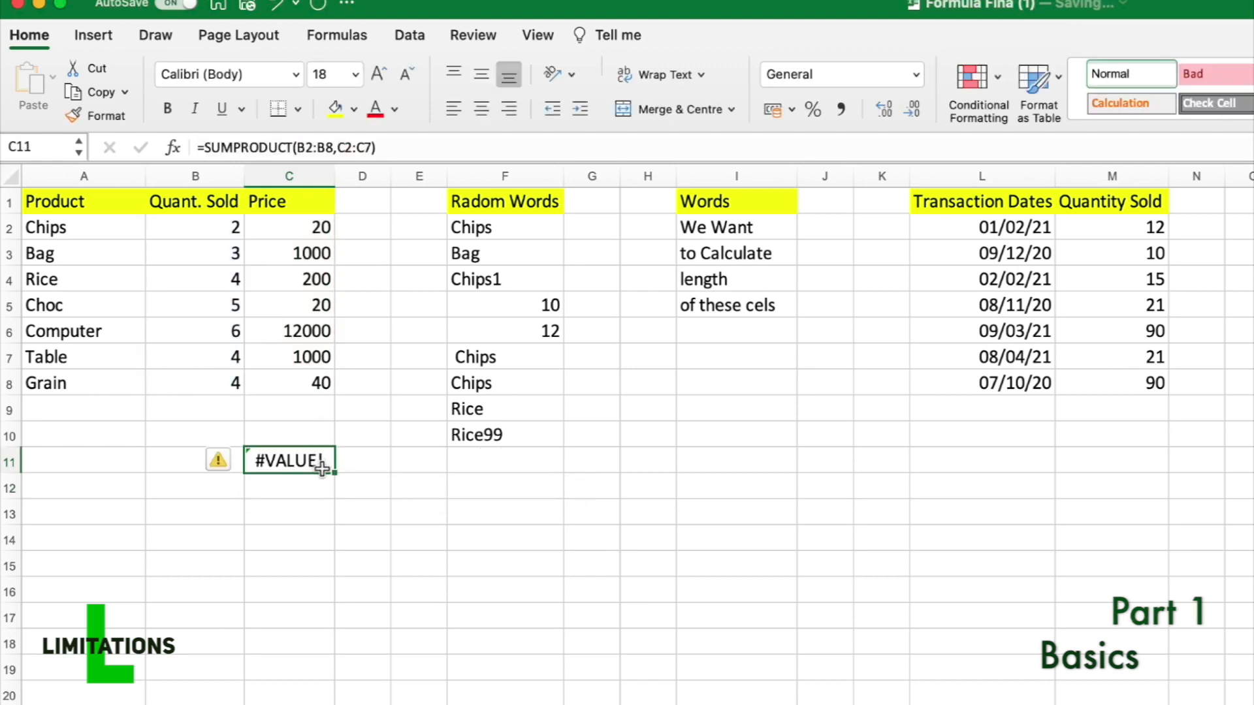
pyautogui.click(217, 461)
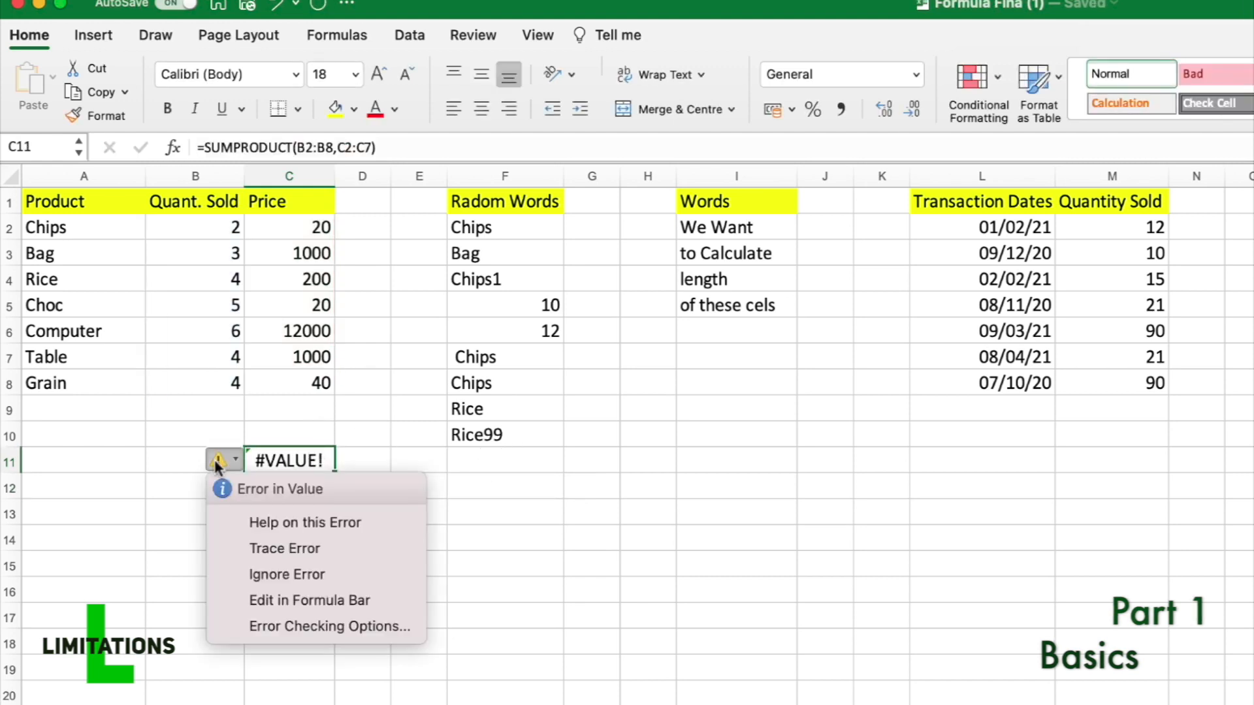
pyautogui.click(287, 467)
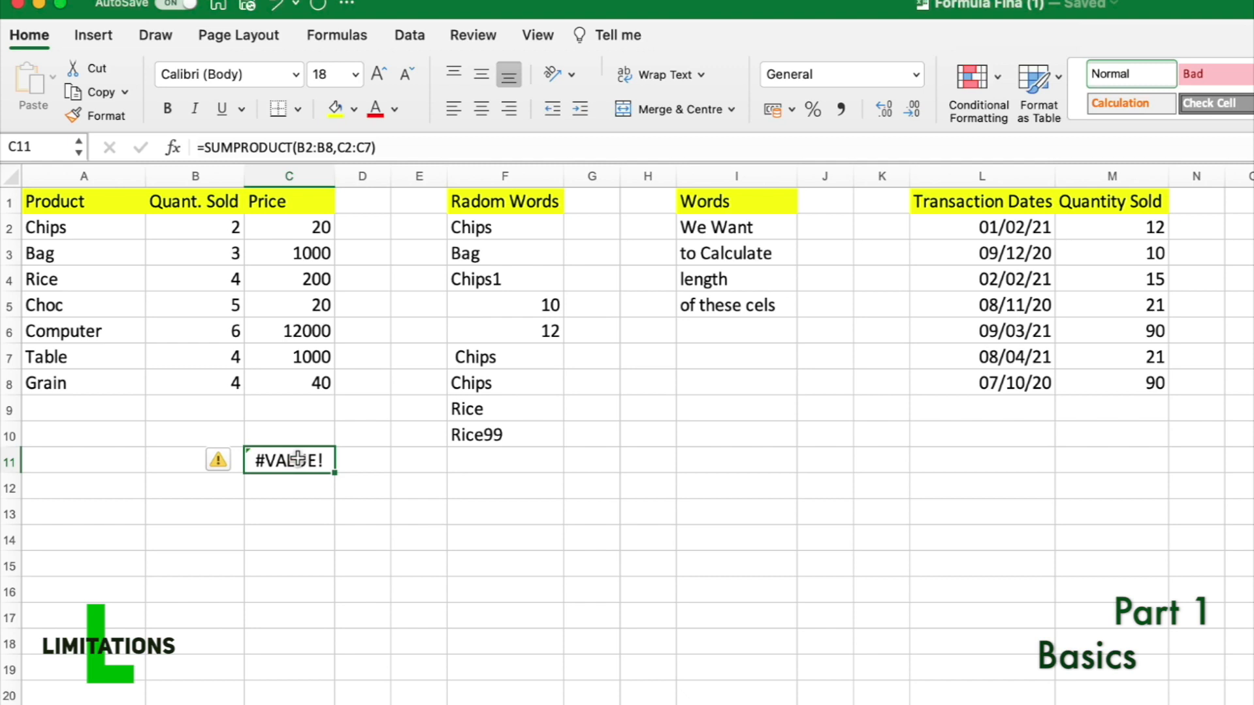
# - Extend the second array in C11 to C2:C8 so that both SUMPRODUCT arrays have equal size
pyautogui.doubleClick(298, 459)
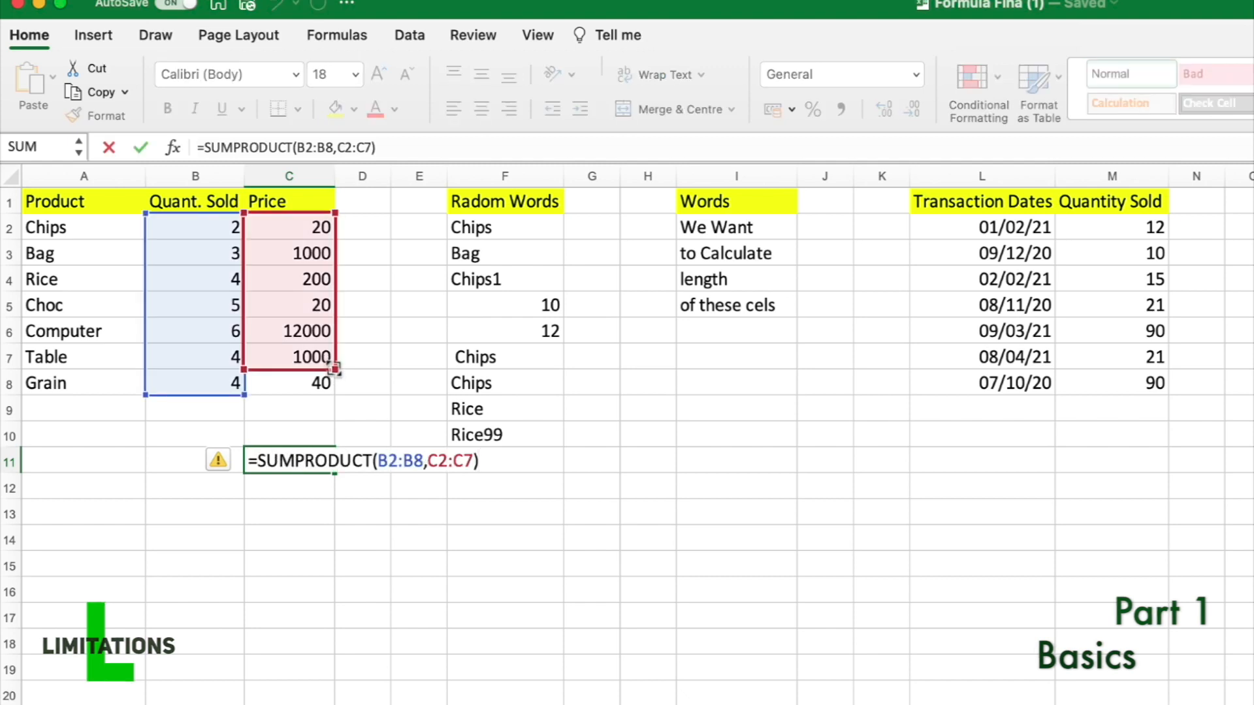
pyautogui.moveTo(334, 369); pyautogui.dragTo(335, 395)
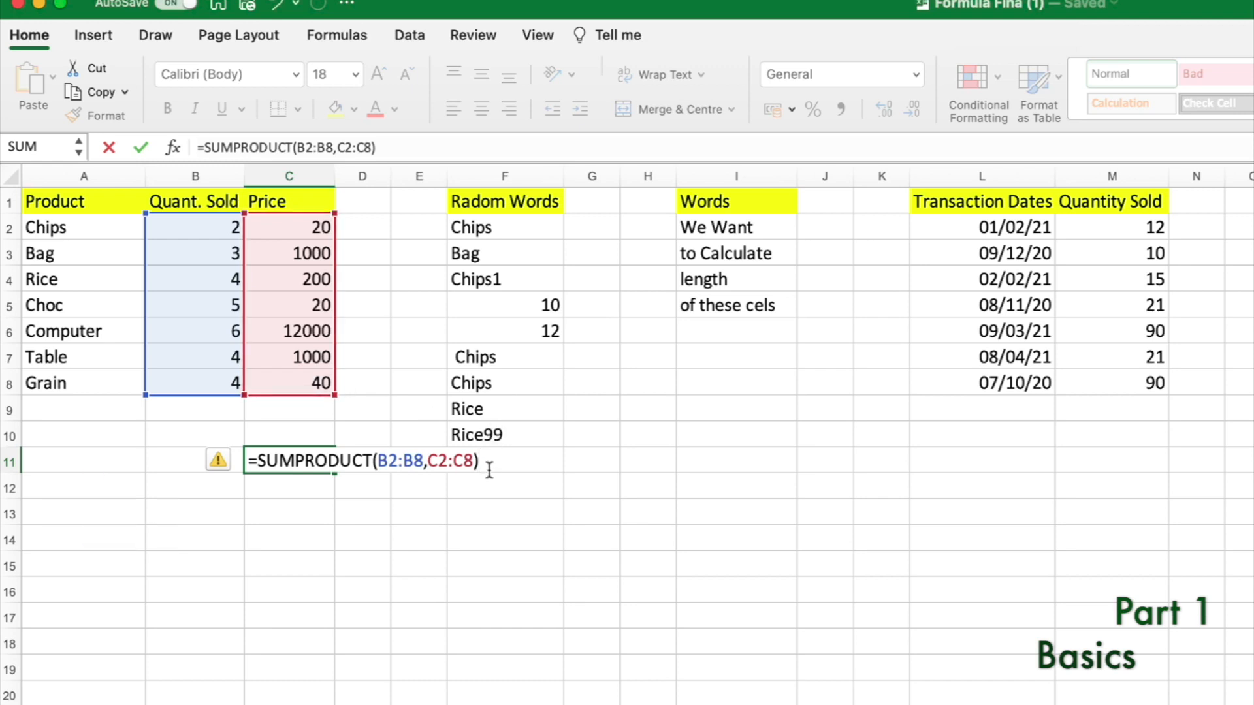
pyautogui.press('Return')
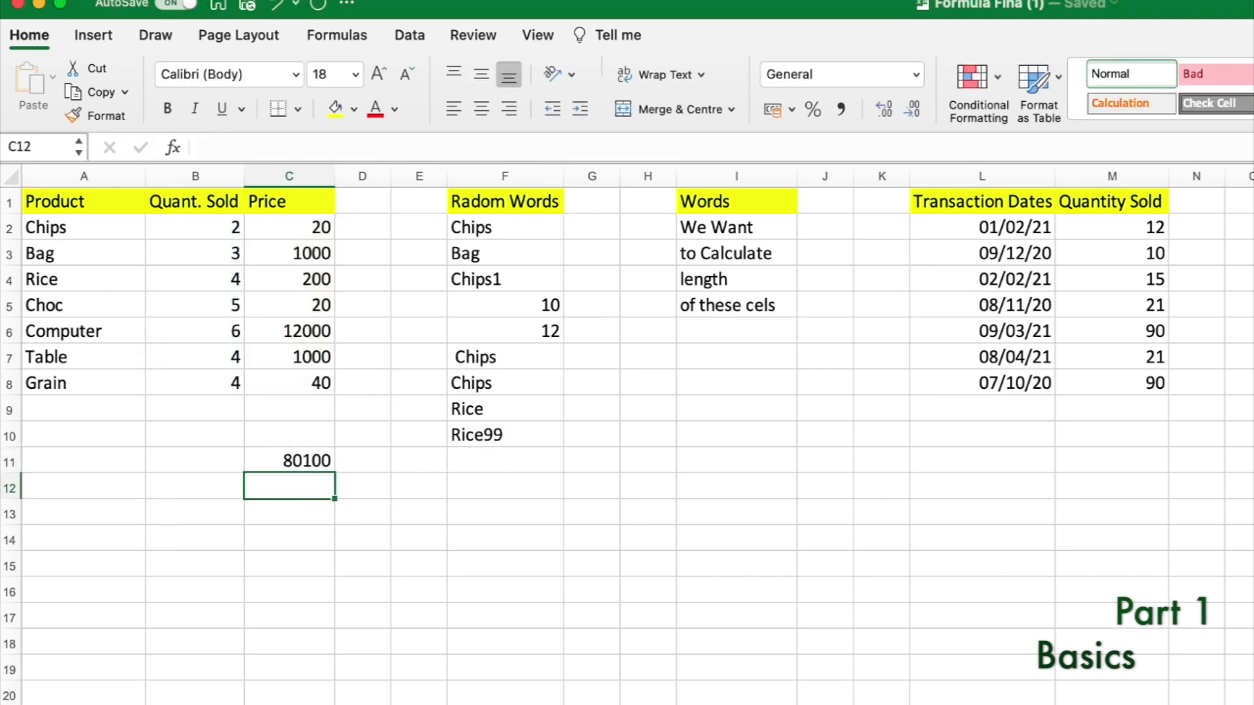
# - Replace the quantities sold for Rice and Choc in B4 and B5 with the text NA
pyautogui.click(228, 273)
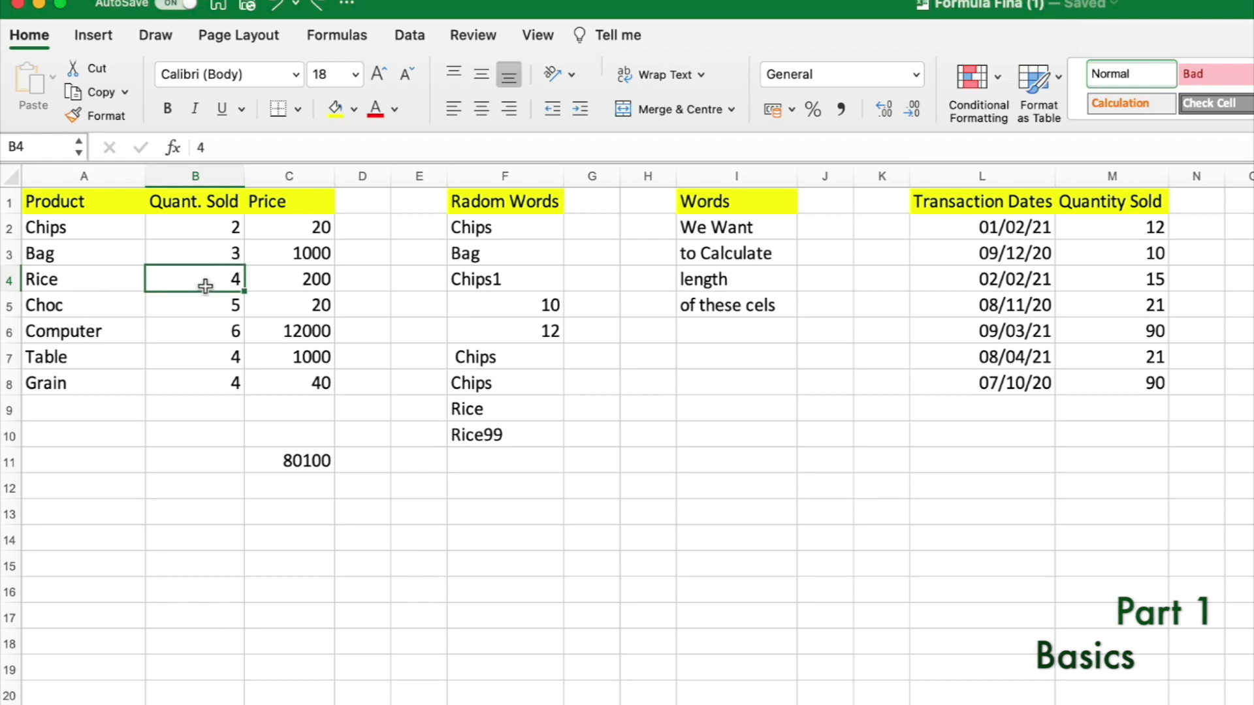
pyautogui.write('NA')
pyautogui.press('Return')
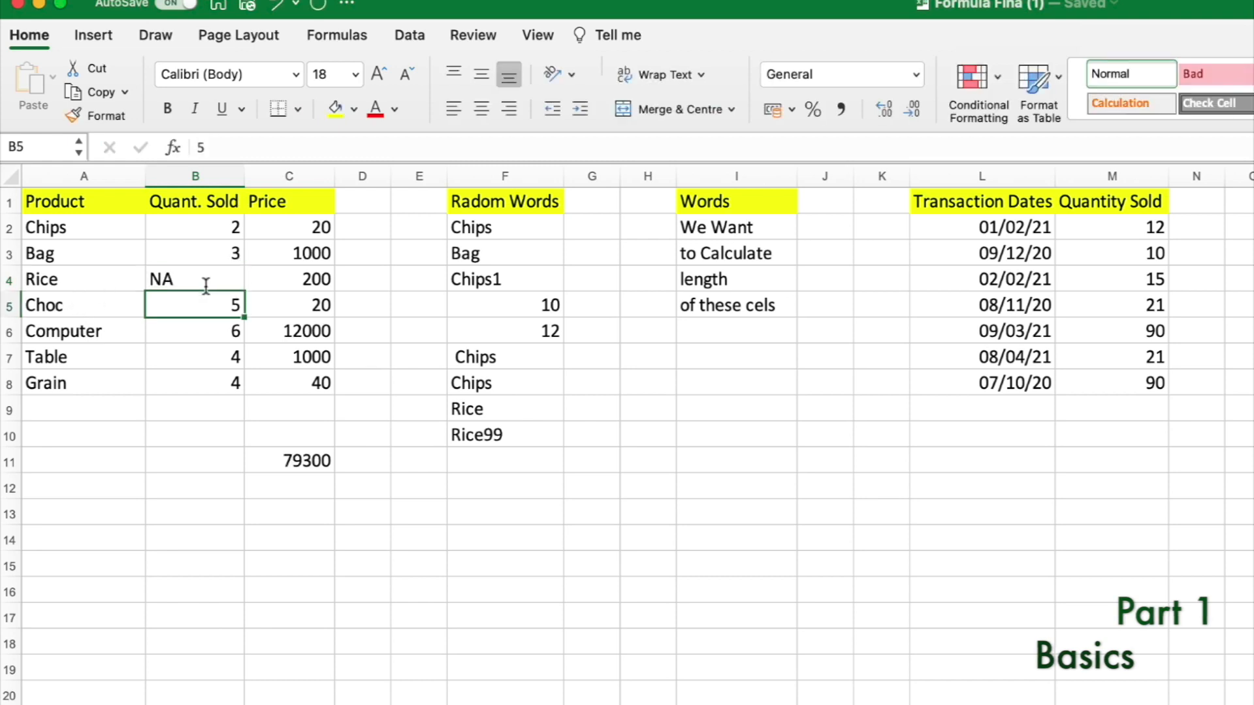
pyautogui.write('NA')
pyautogui.press('Return')
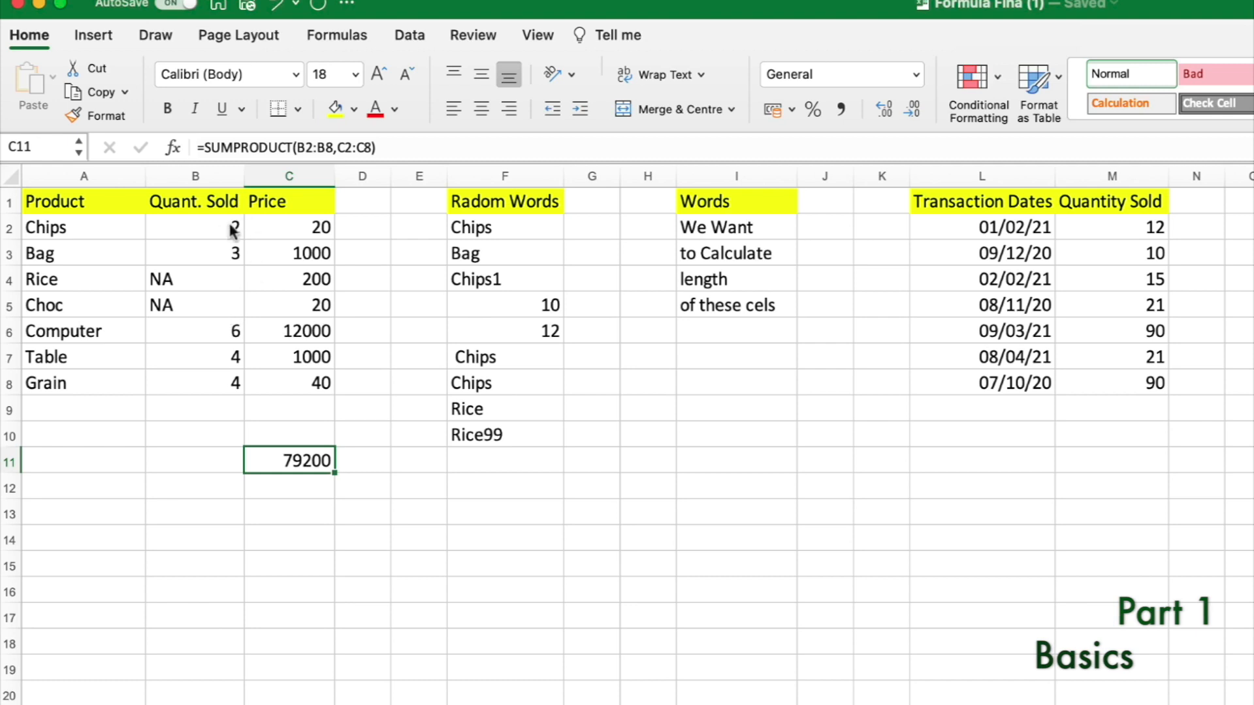
# - Examine the rows with numeric quantities, the price values and the C11 formula to see how SUMPRODUCT treats the NA entries
pyautogui.moveTo(227, 225); pyautogui.dragTo(311, 253)
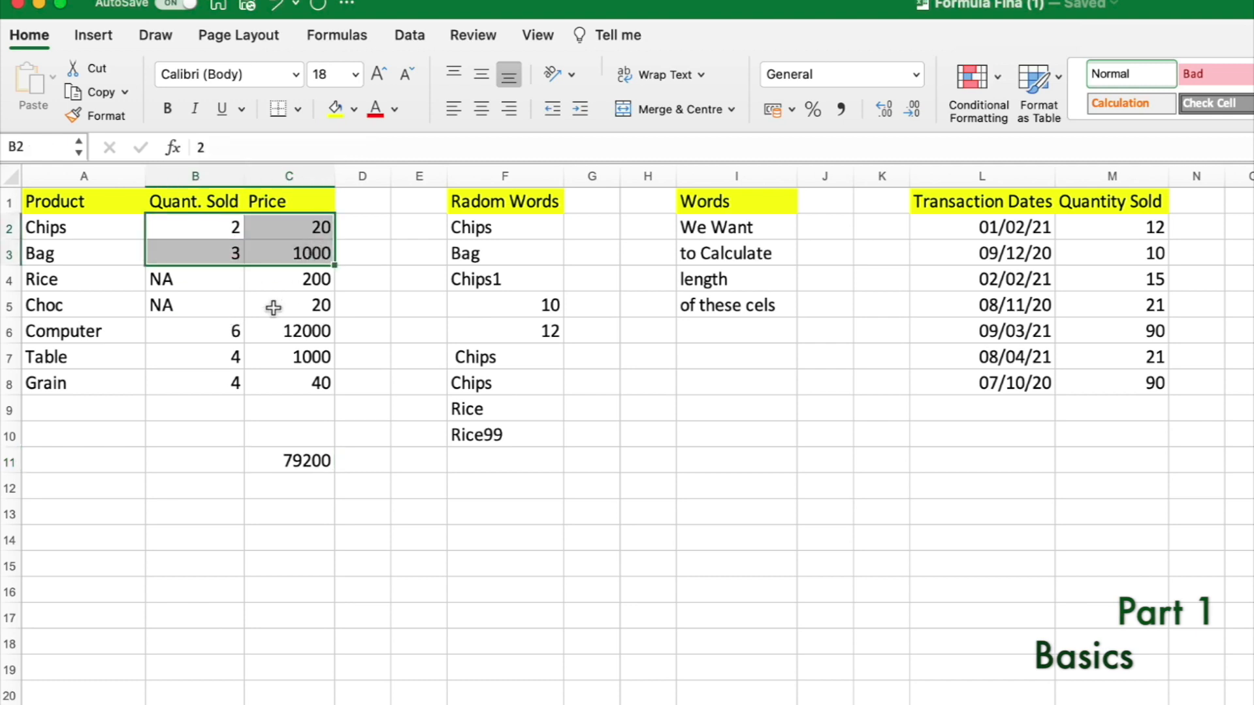
pyautogui.moveTo(230, 323); pyautogui.dragTo(308, 374)
pyautogui.click(331, 465)
pyautogui.doubleClick(331, 466)
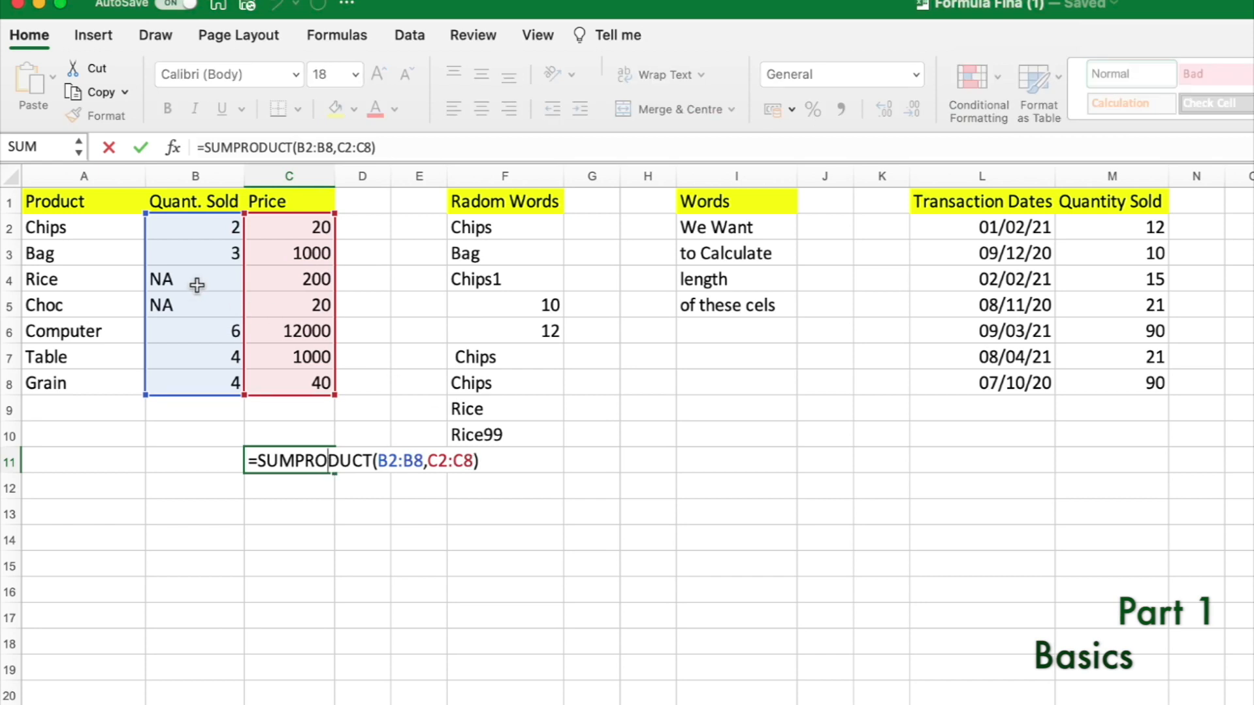
pyautogui.click(493, 464)
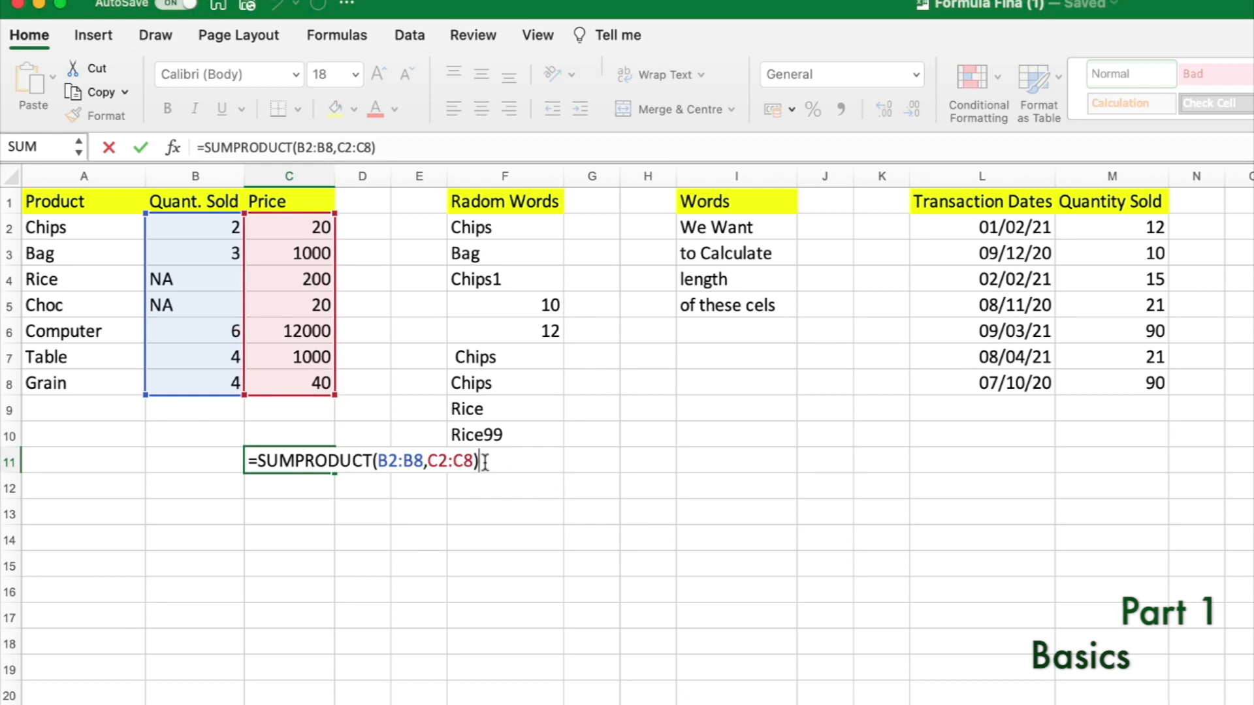
pyautogui.press('Return')
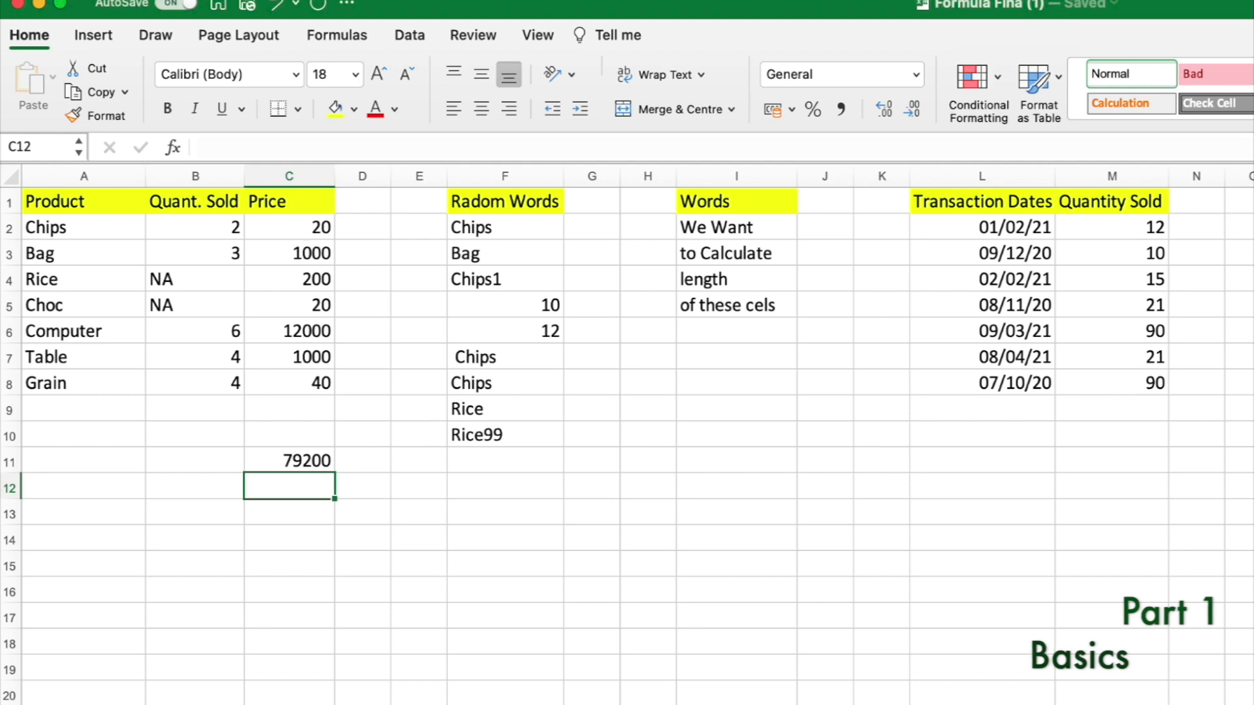
pyautogui.click(274, 442)
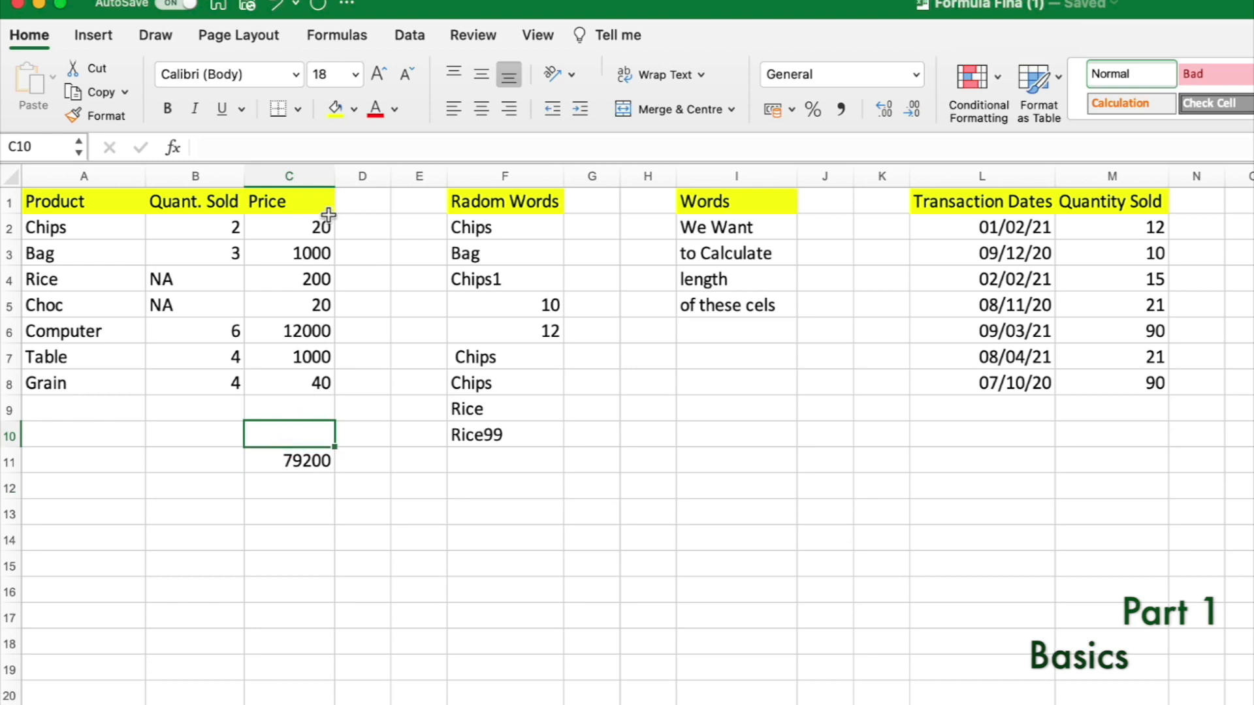
pyautogui.moveTo(325, 225); pyautogui.dragTo(305, 298)
pyautogui.click(291, 437)
pyautogui.click(322, 467)
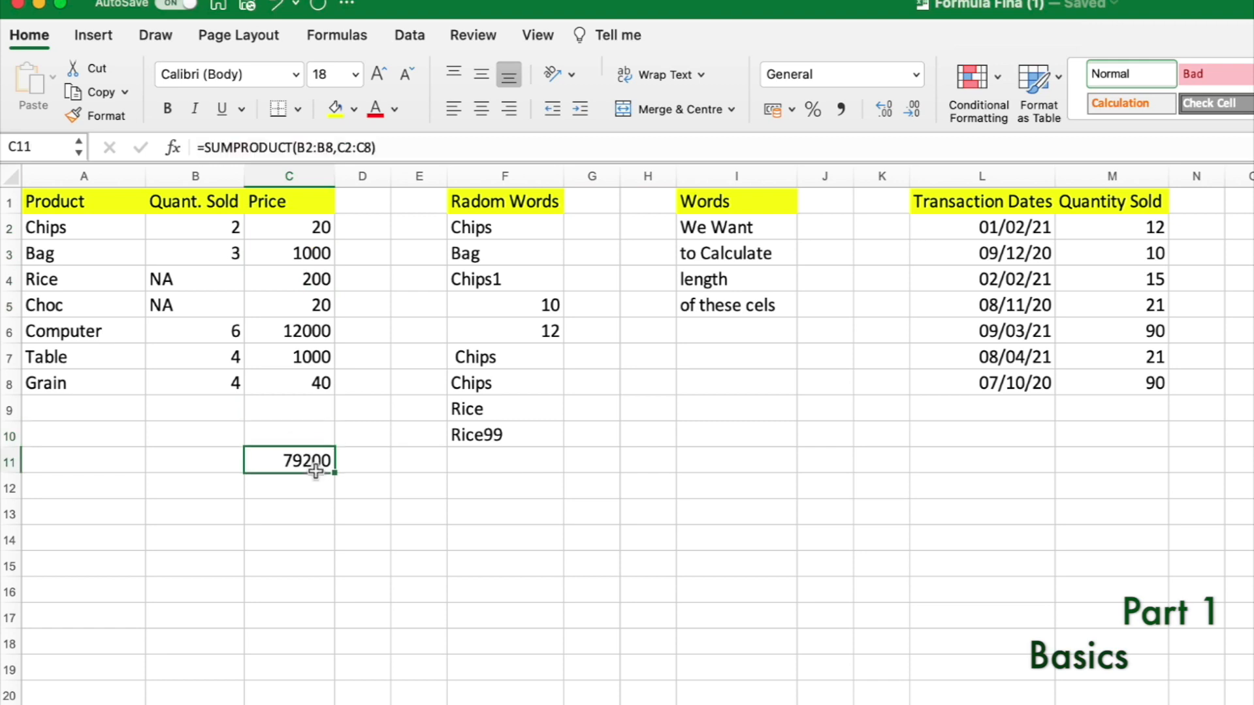
# - Remove the quantity array from the C11 formula, leaving =SUMPRODUCT(C2:C8), and check the result against the Price values
pyautogui.doubleClick(316, 461)
pyautogui.moveTo(427, 460); pyautogui.dragTo(378, 460)
pyautogui.press('BackSpace')
pyautogui.click(452, 456)
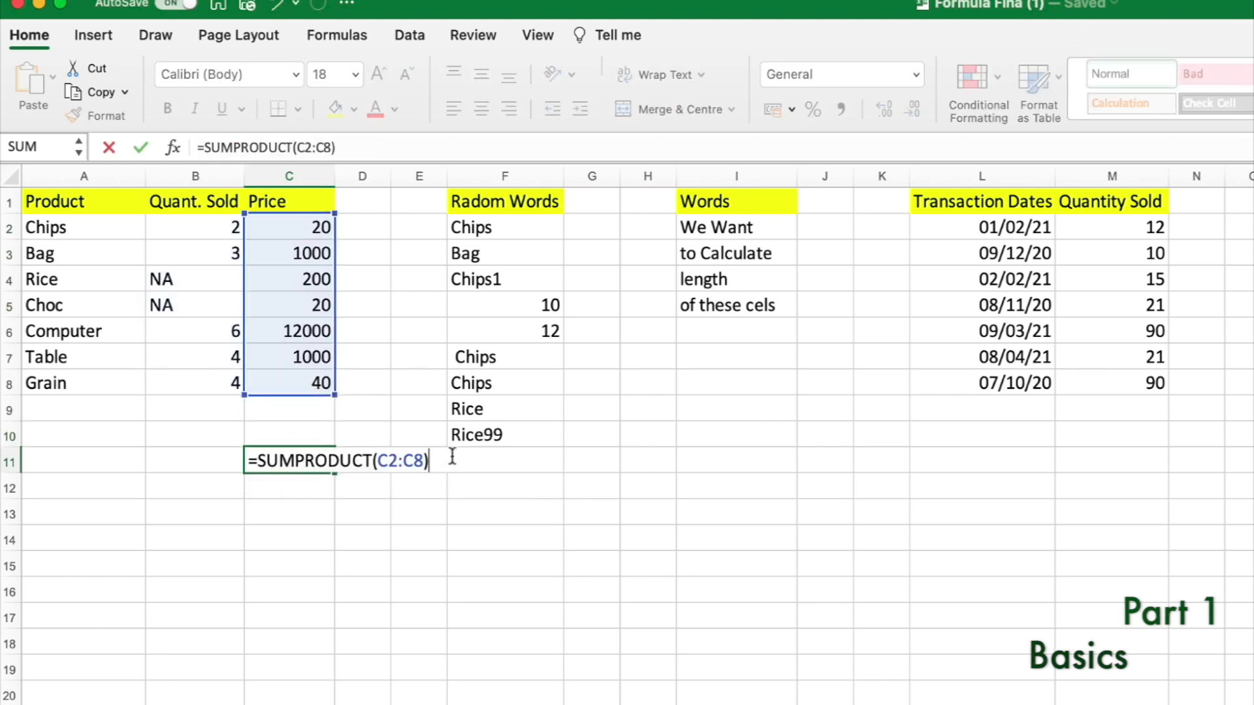
pyautogui.press('Return')
pyautogui.click(292, 460)
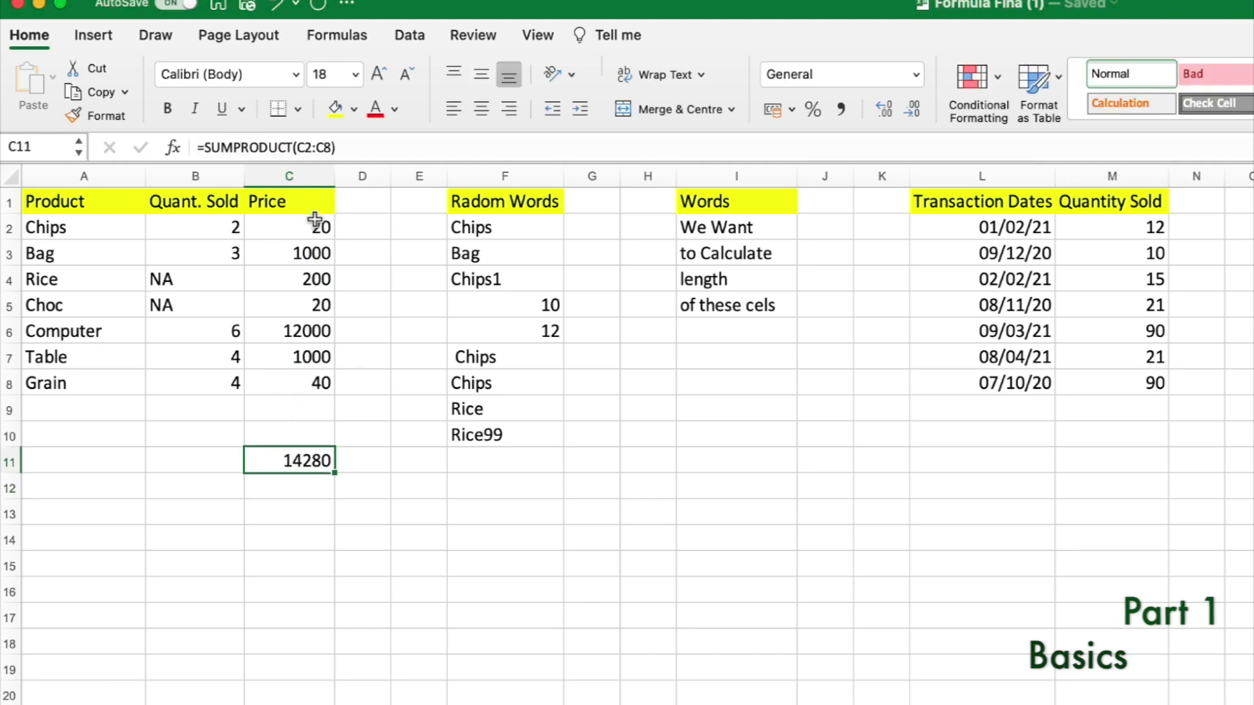
pyautogui.moveTo(316, 223); pyautogui.dragTo(305, 380)
pyautogui.click(305, 457)
# - Try shortening the function in C11 to SUM for comparison, and restore =SUMPRODUCT(C2:C8)
pyautogui.doubleClick(305, 457)
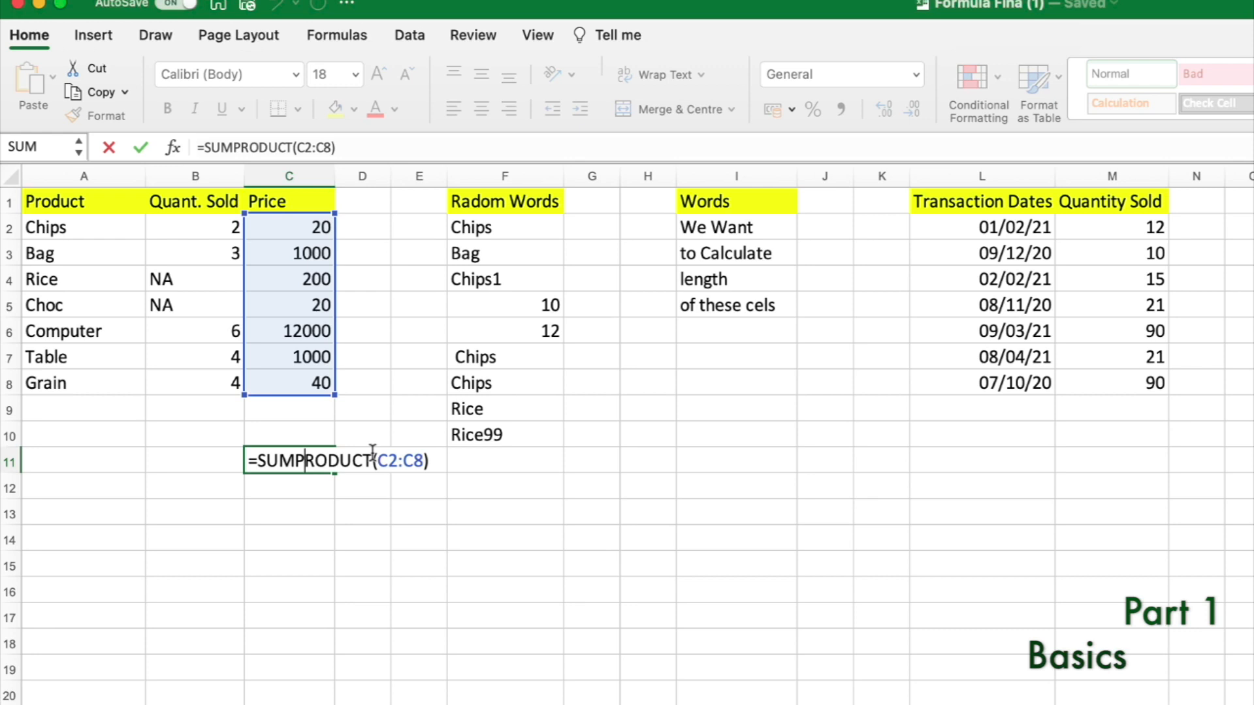
pyautogui.moveTo(372, 456); pyautogui.dragTo(308, 461)
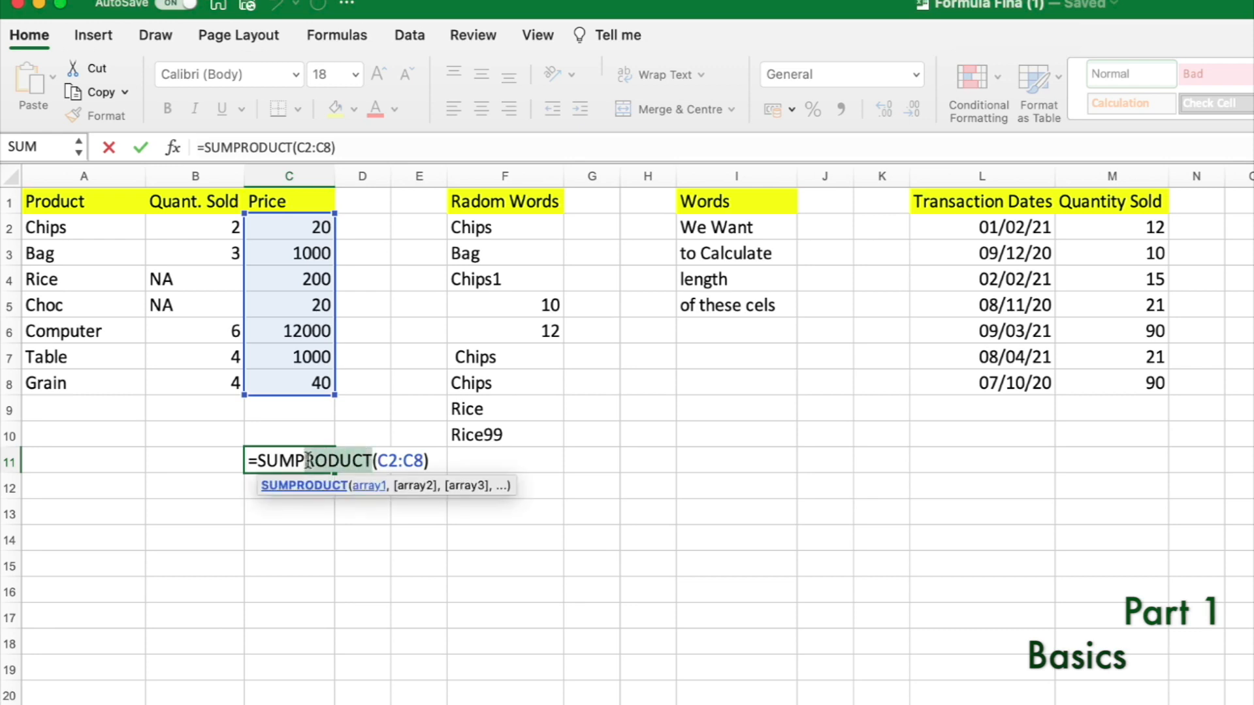
pyautogui.press('BackSpace')
pyautogui.press('BackSpace')
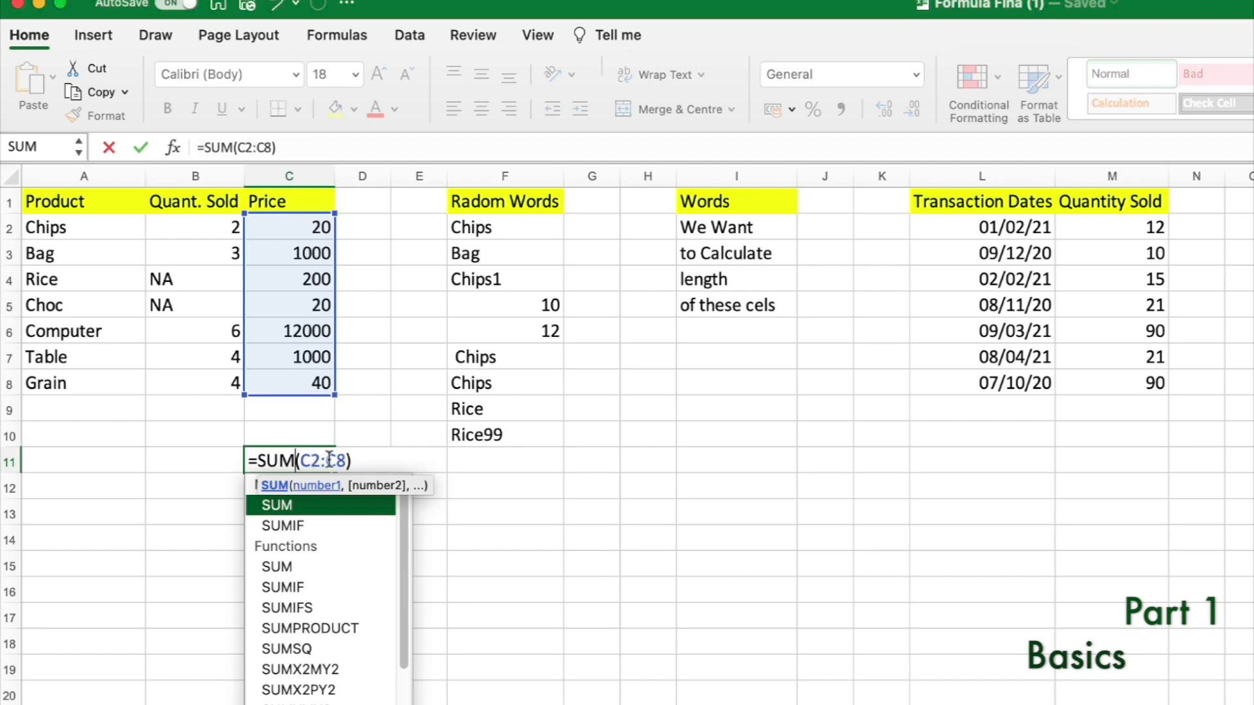
pyautogui.write('PRODUCT')
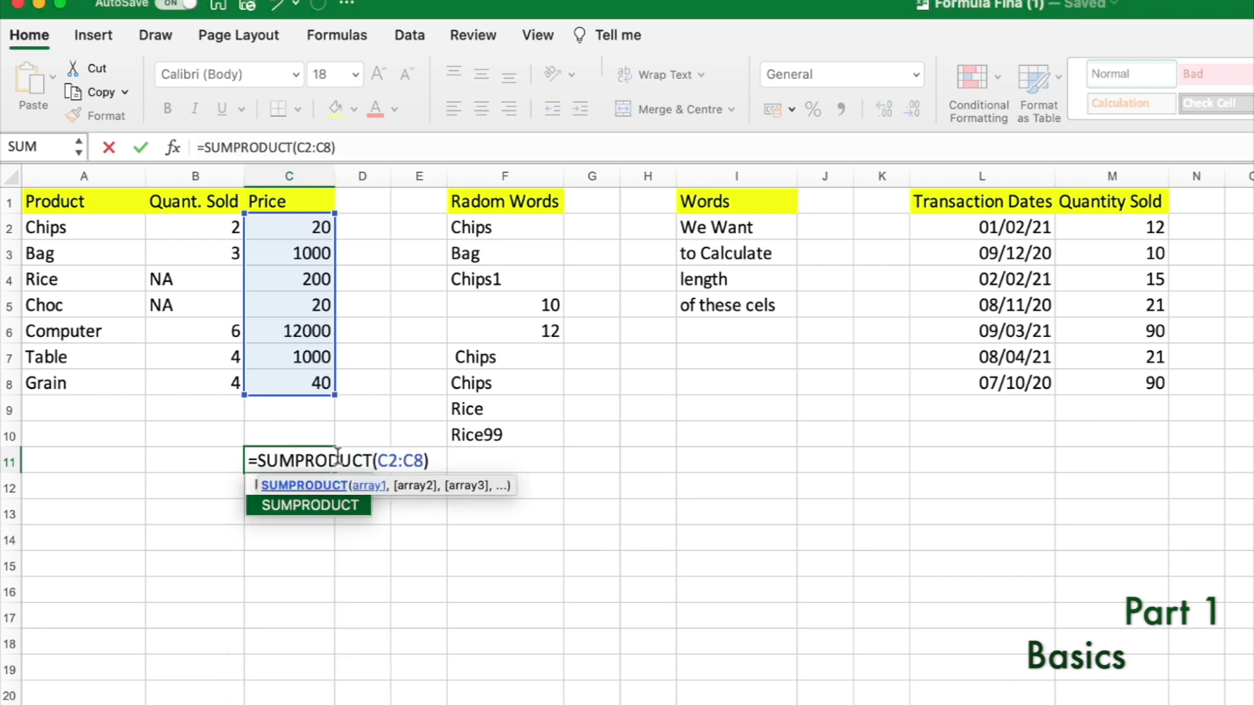
pyautogui.click(410, 460)
pyautogui.click(295, 462)
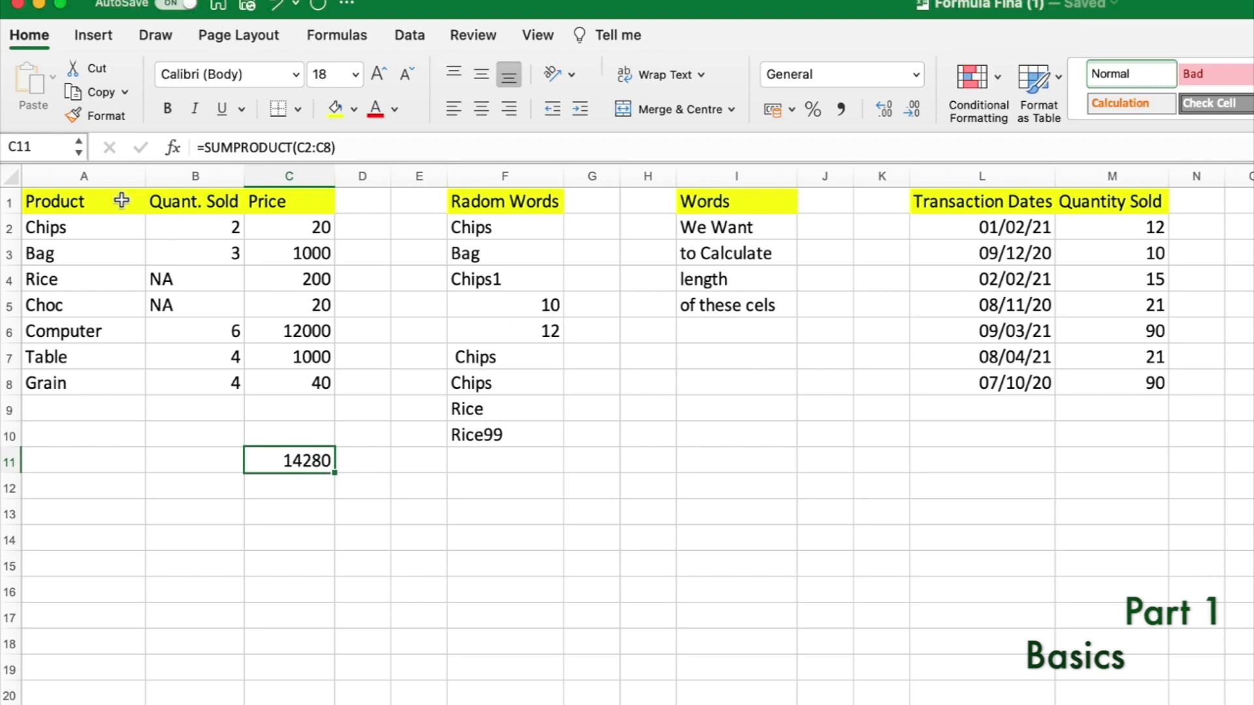
# - Look over the product table and clear the SUMPRODUCT formula from C11
pyautogui.moveTo(75, 198); pyautogui.dragTo(289, 457)
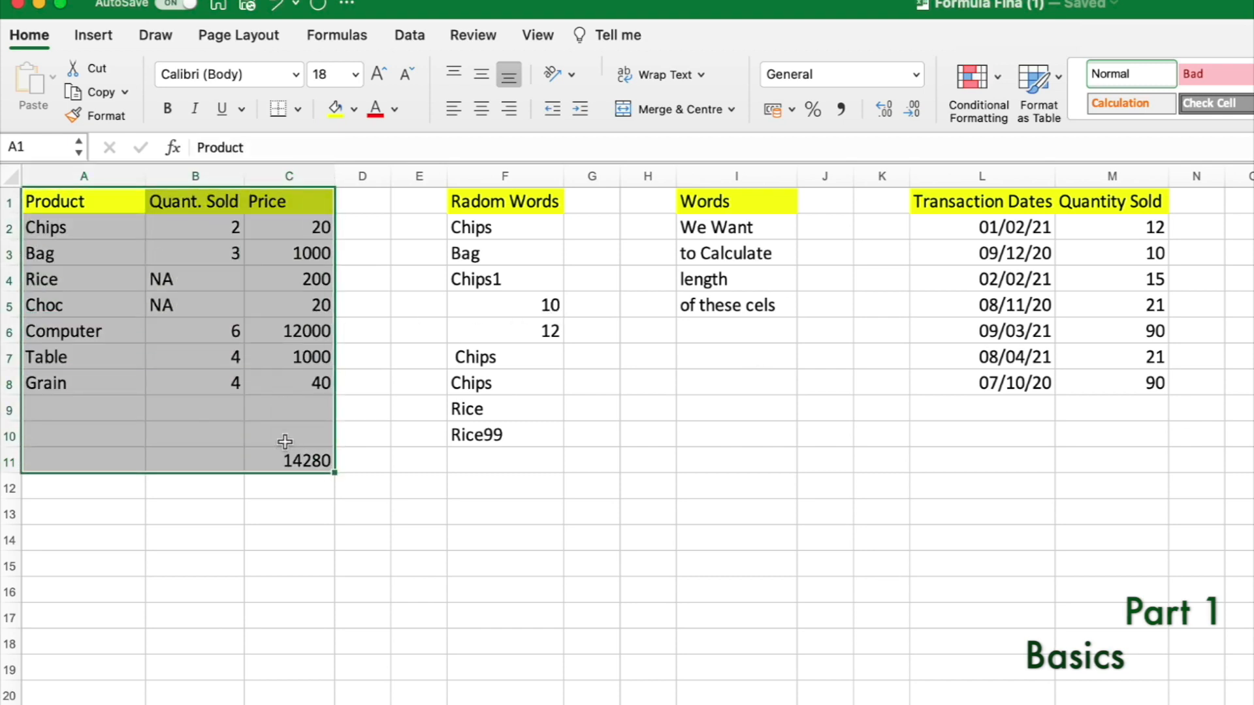
pyautogui.click(292, 510)
pyautogui.click(302, 457)
pyautogui.press('Delete')
# - Examine the Radom Words list in column F, including the Chips, Bag and Chips1 entries, and the empty cell F12 below it
pyautogui.click(471, 467)
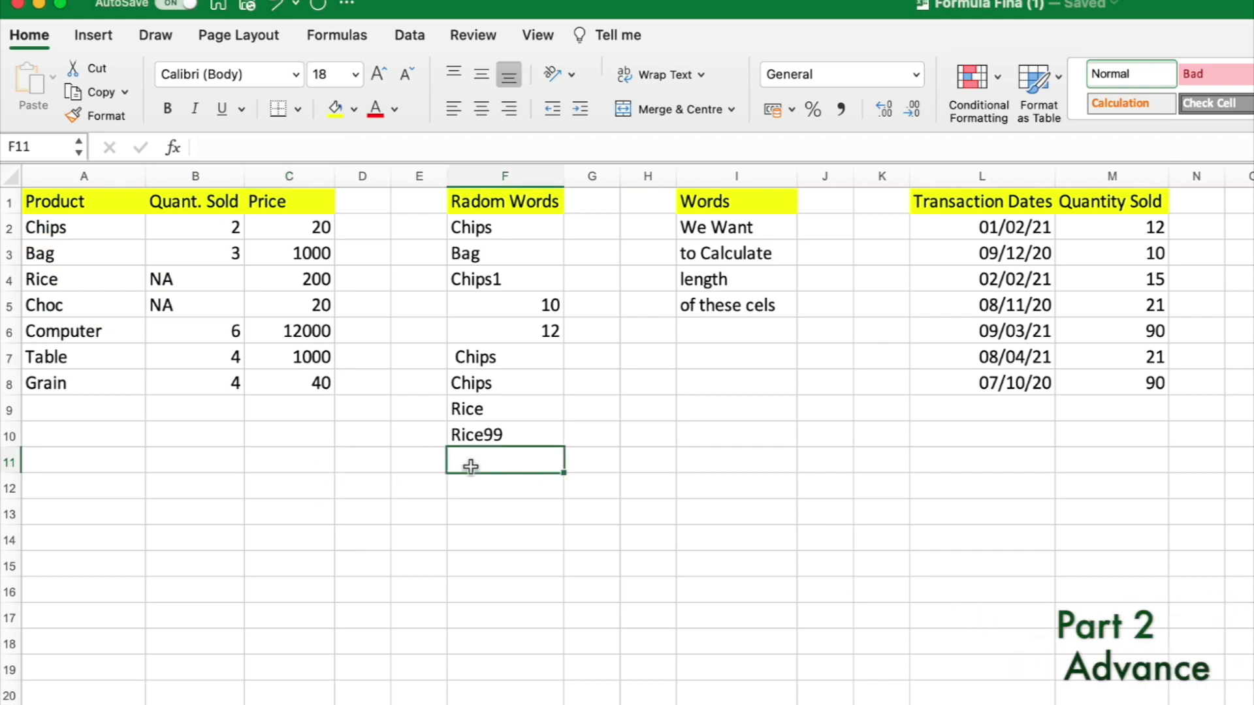
pyautogui.click(478, 487)
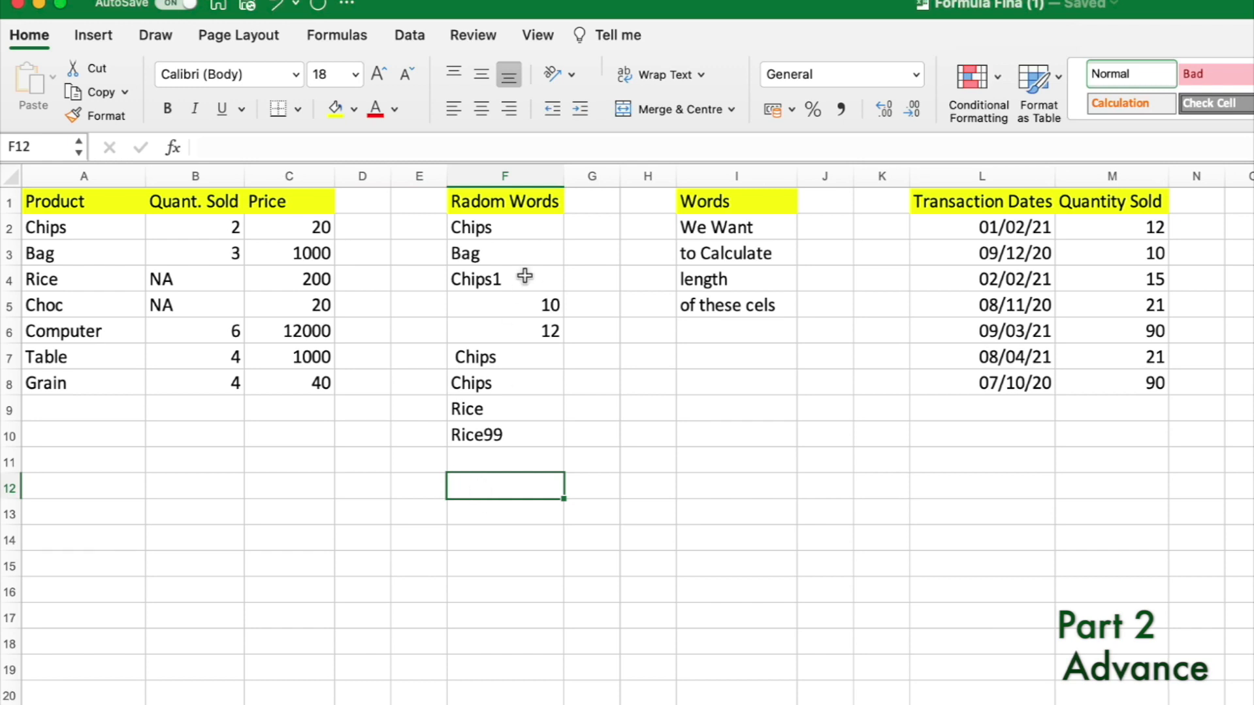
pyautogui.click(521, 223)
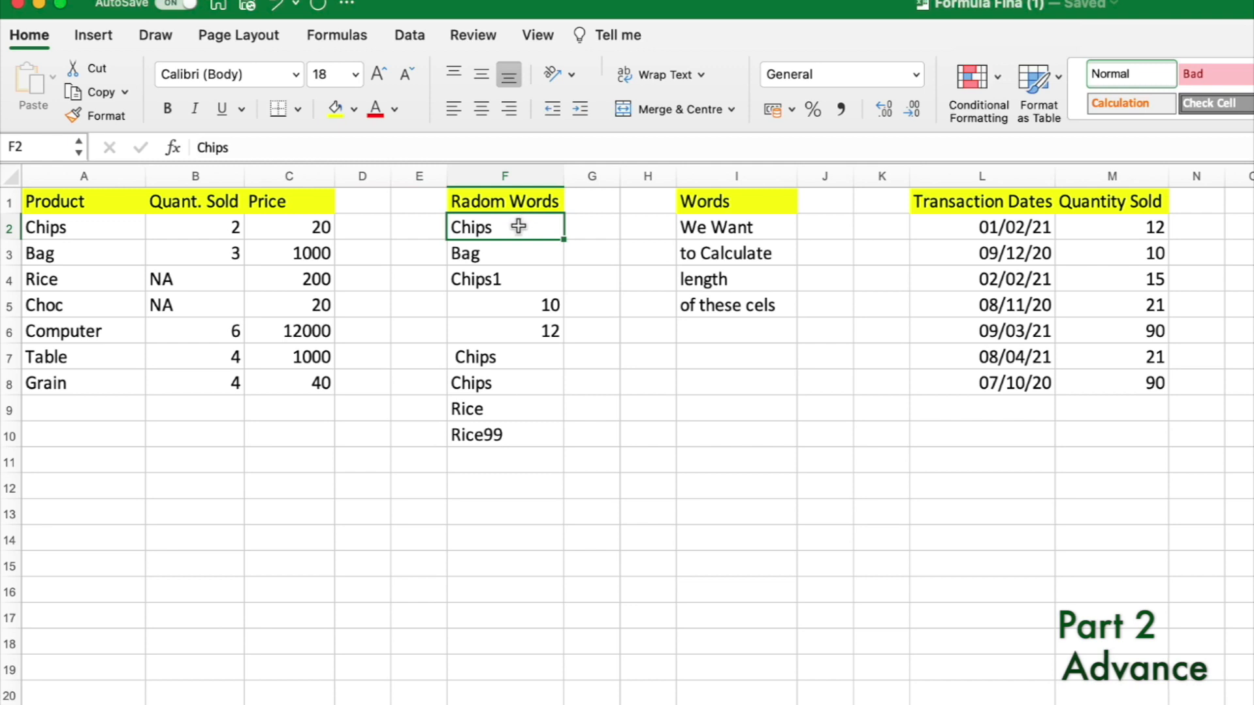
pyautogui.moveTo(518, 226); pyautogui.dragTo(521, 267)
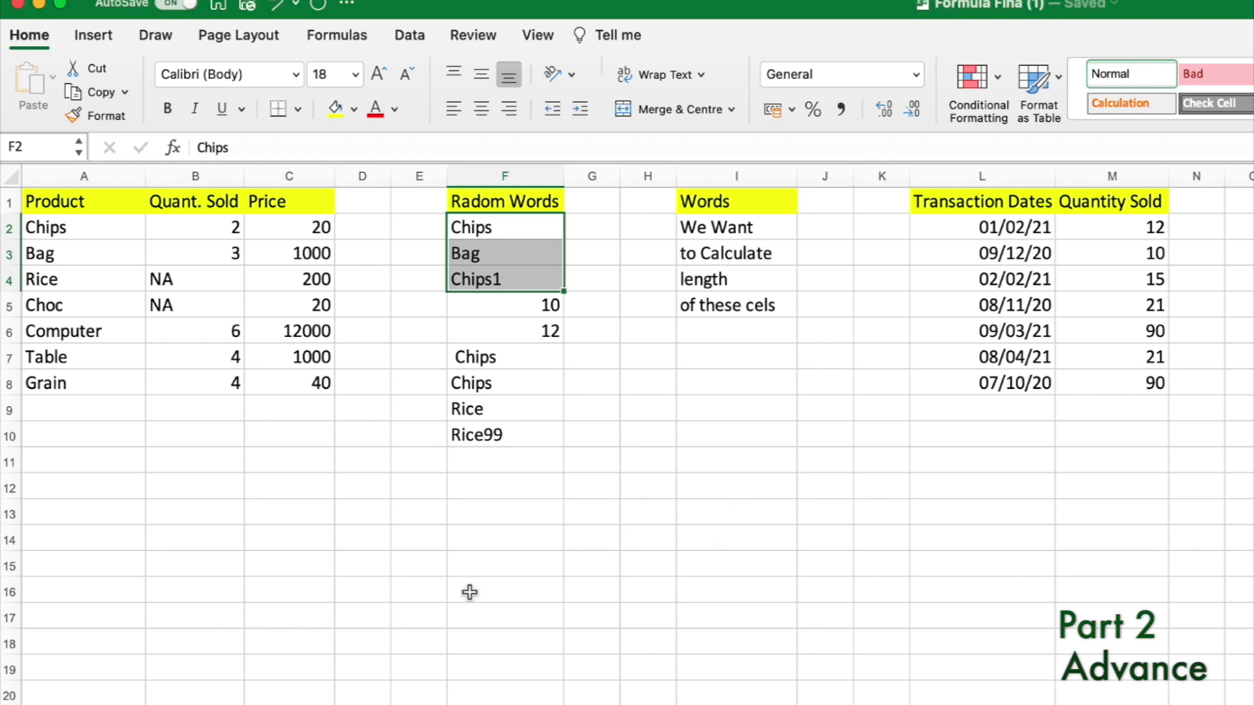
pyautogui.scroll(-1, 478, 479)
pyautogui.doubleClick(478, 480)
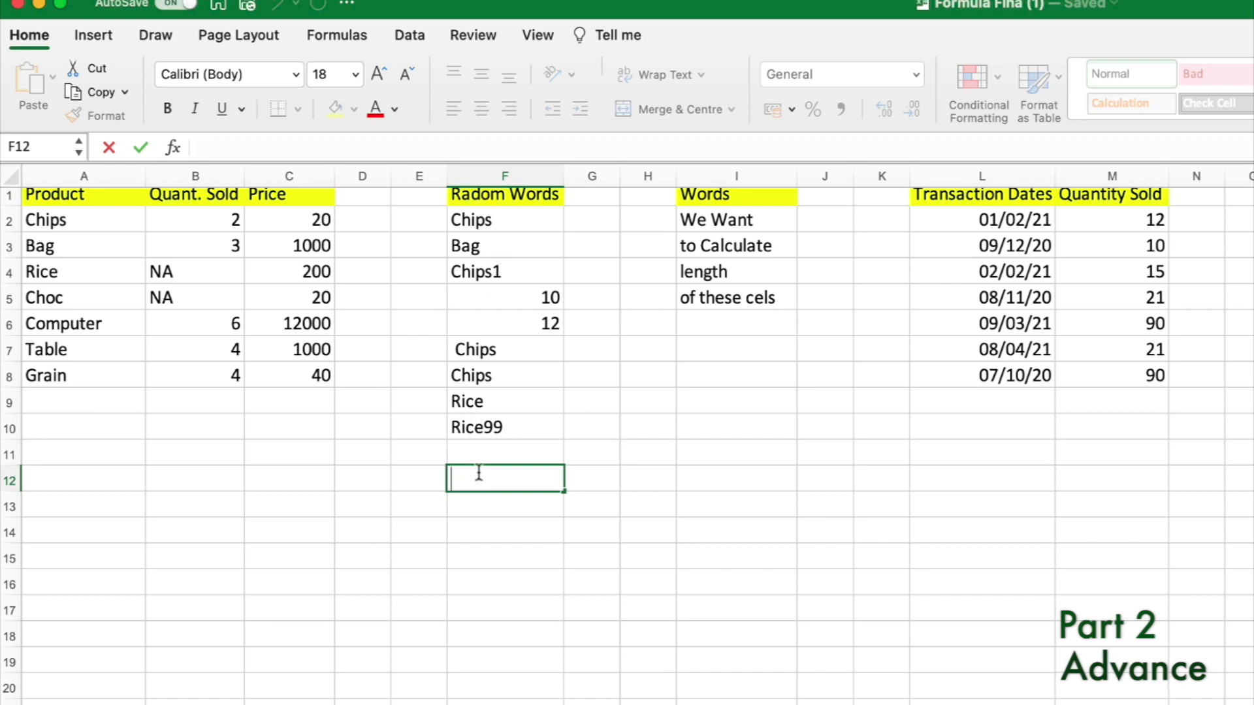
pyautogui.click(521, 231)
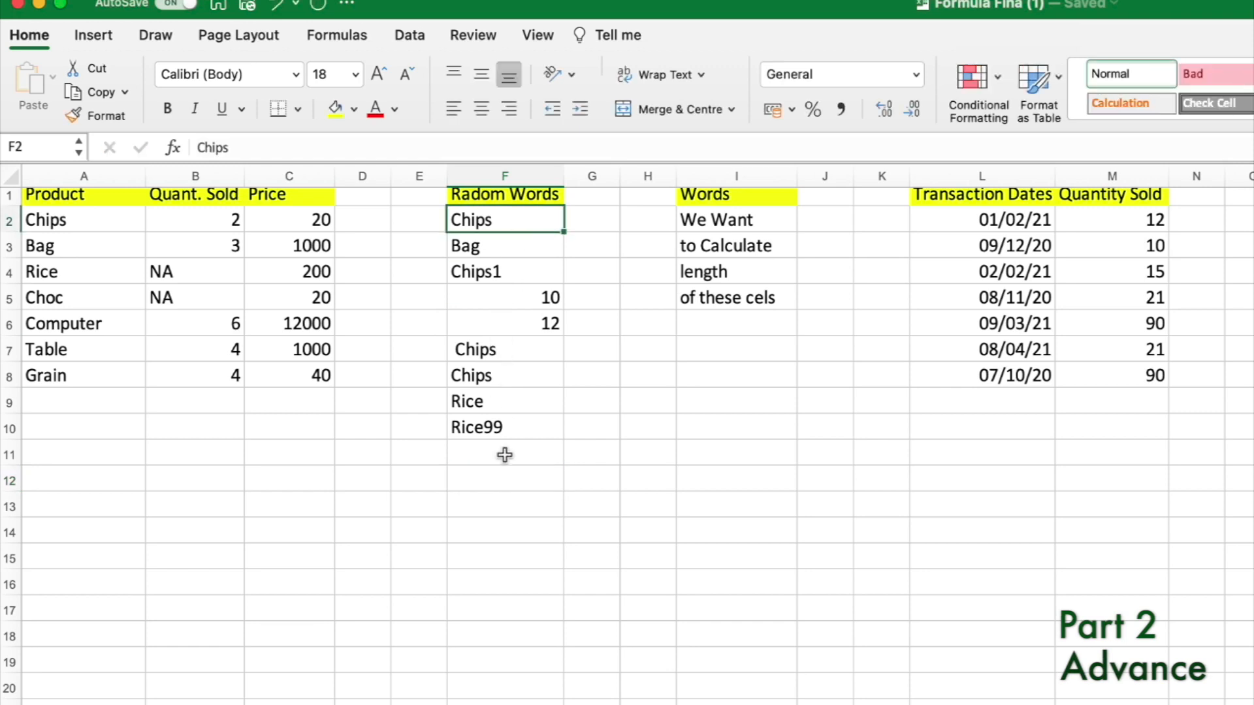
pyautogui.click(503, 476)
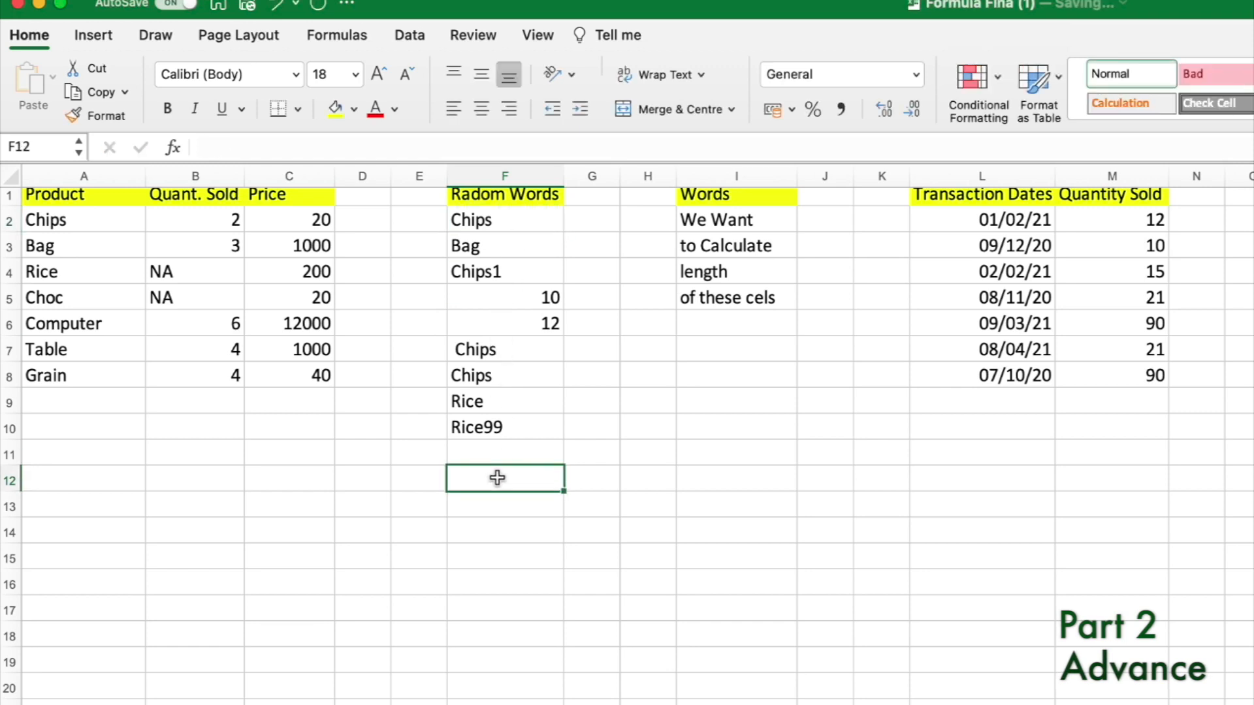
# - Enter =COUNTIF(F2:F10,"Chips") in F12 to count the cells containing Chips
pyautogui.doubleClick(497, 478)
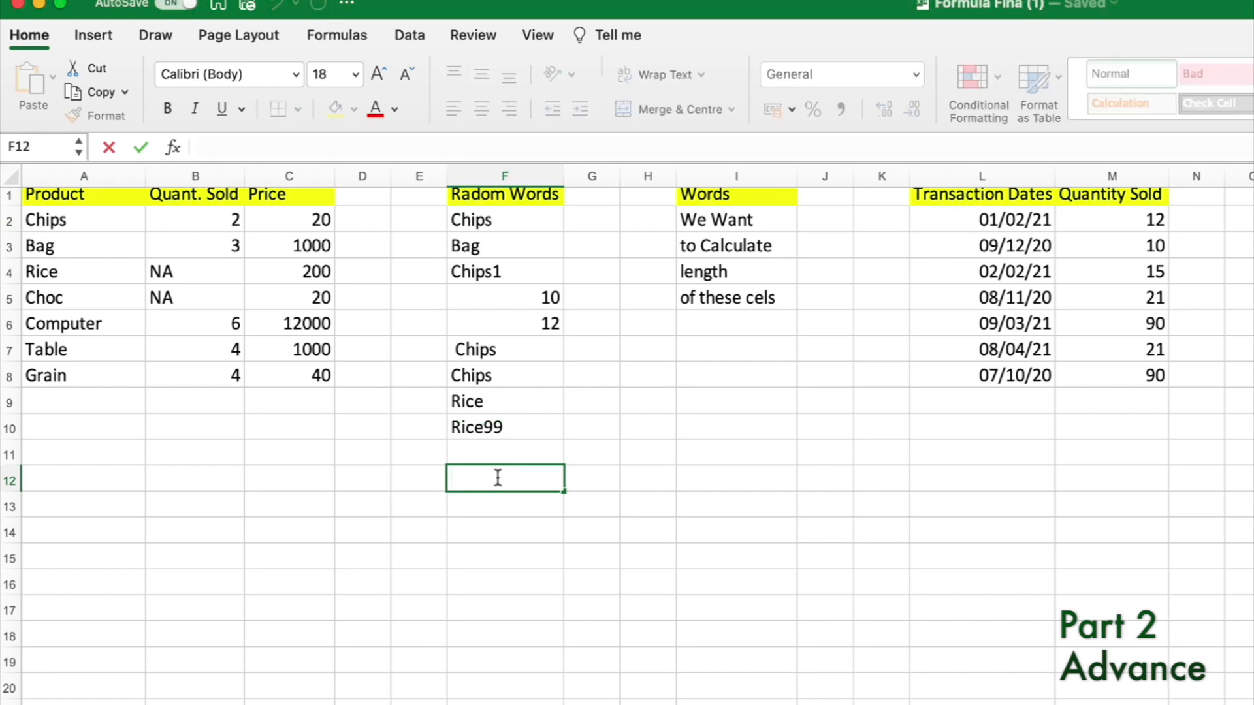
pyautogui.write('=COU')
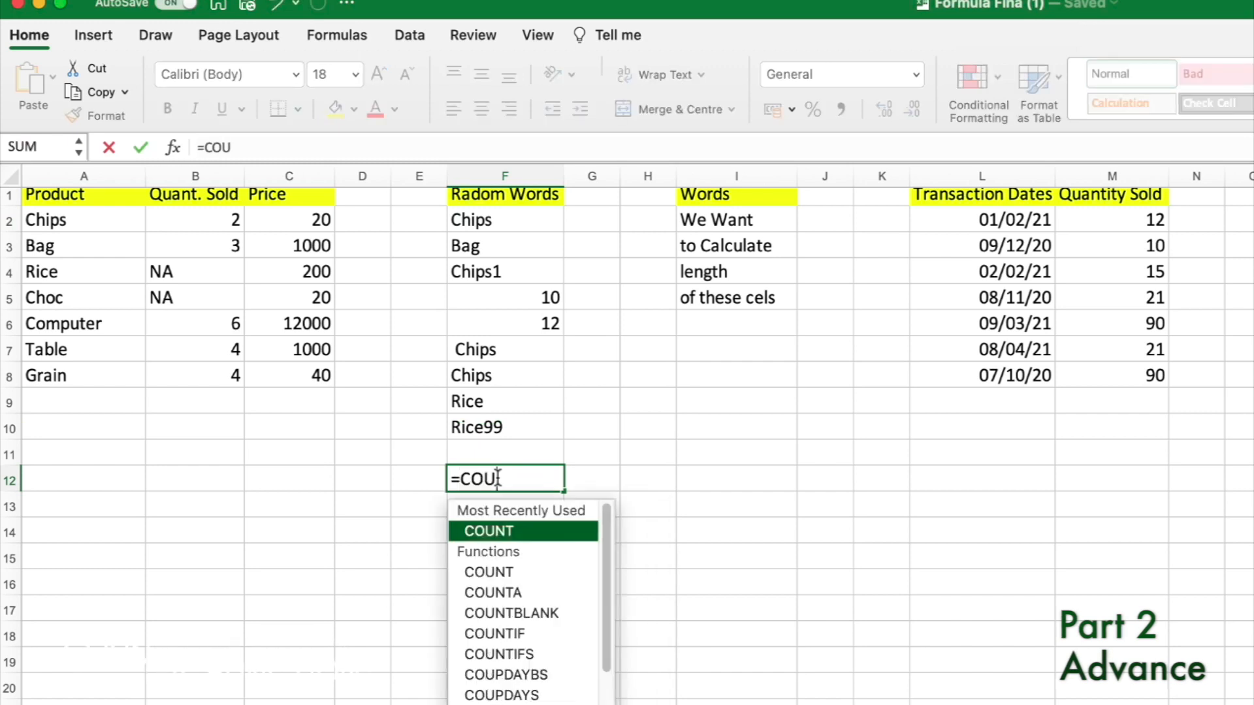
pyautogui.write('NTIFD')
pyautogui.press('BackSpace')
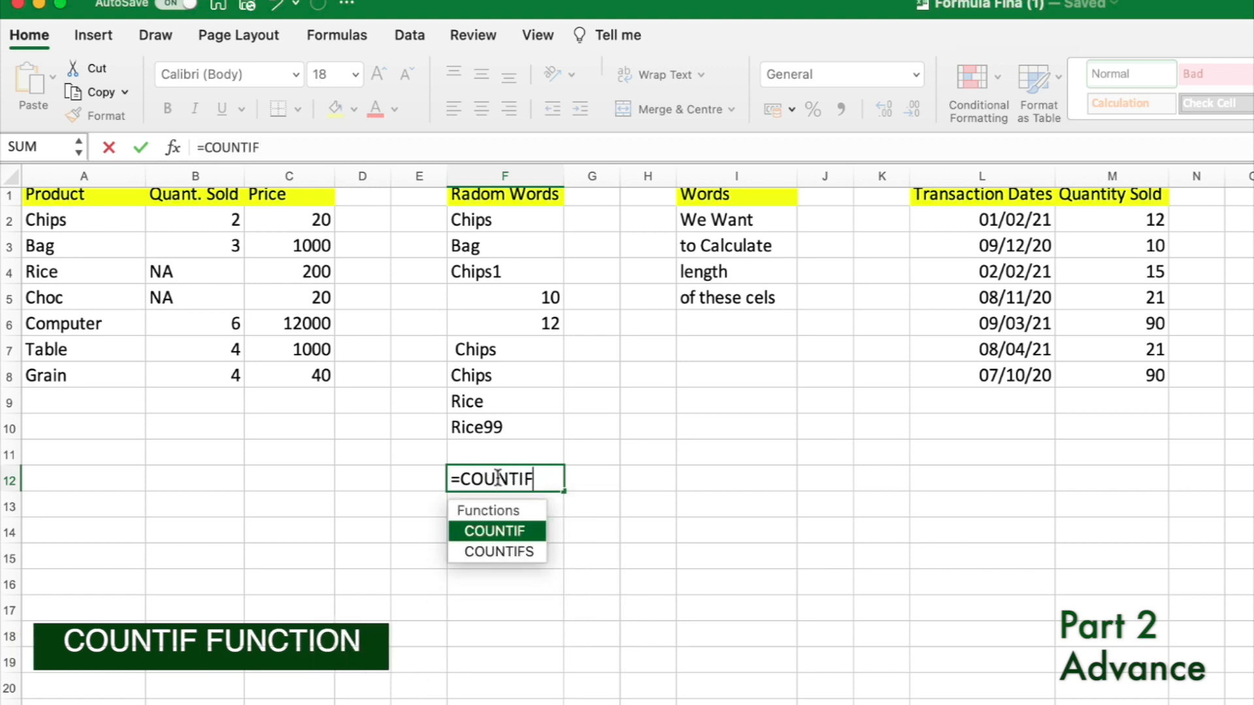
pyautogui.write('(')
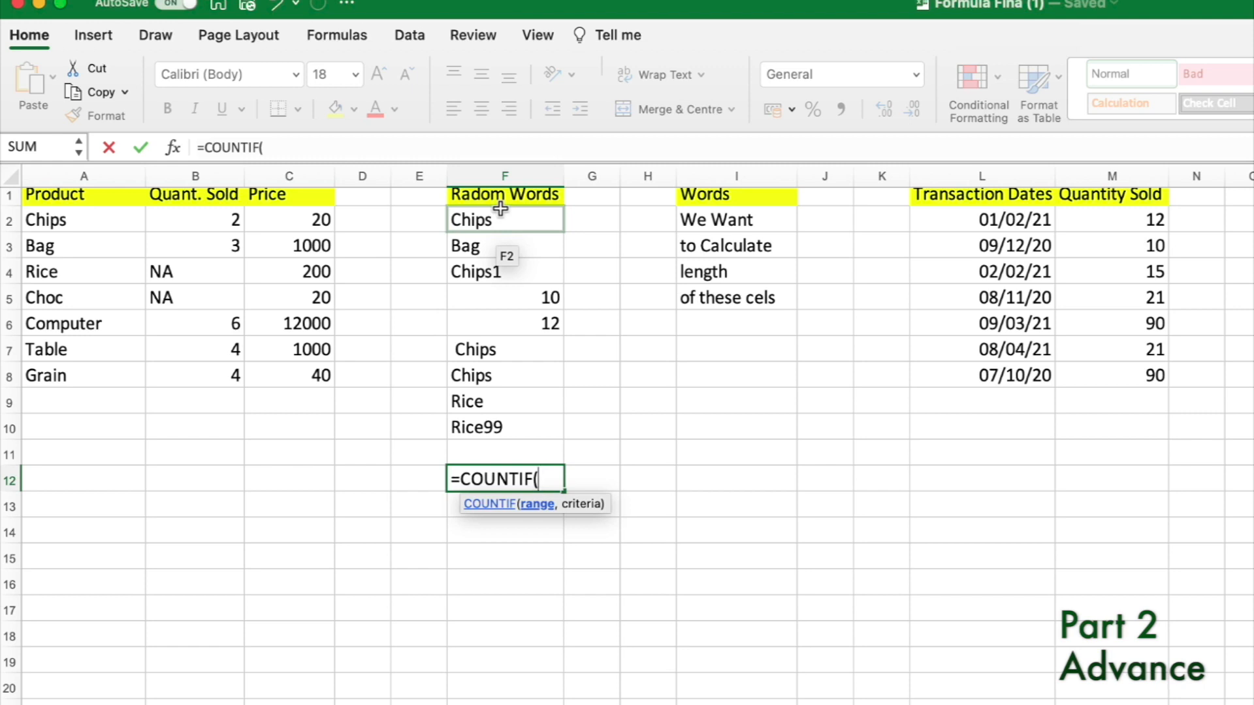
pyautogui.moveTo(500, 208); pyautogui.dragTo(494, 426)
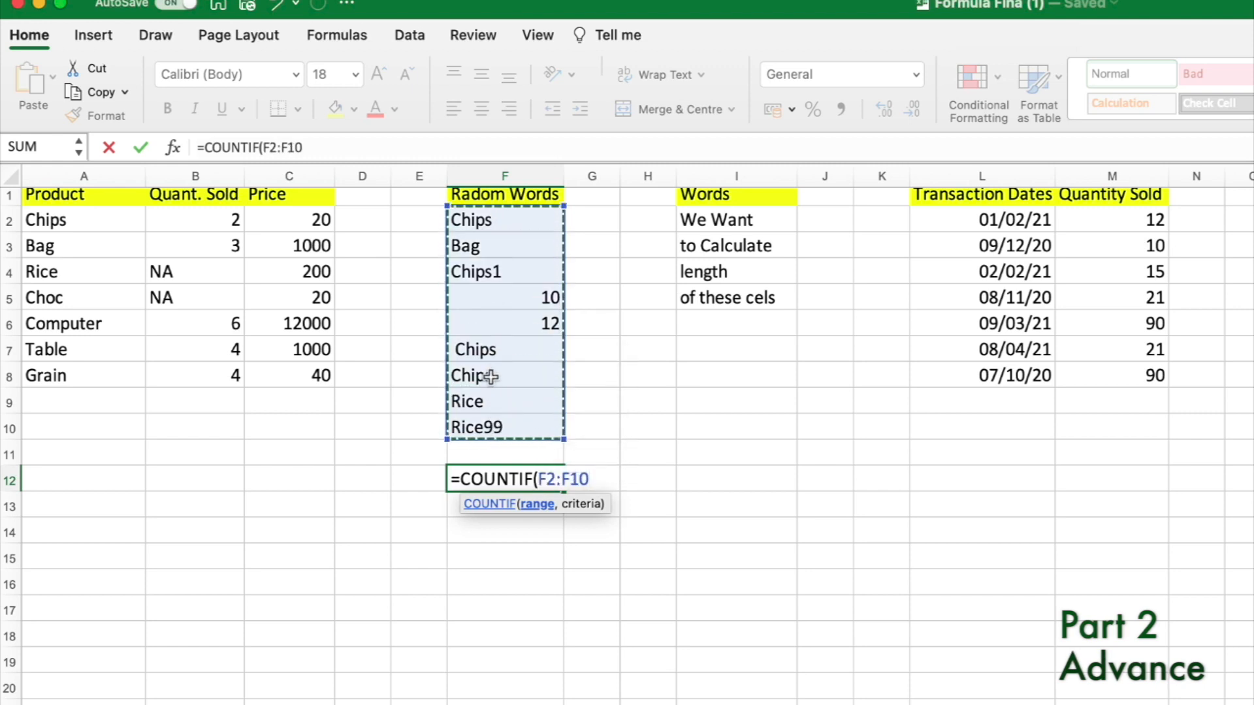
pyautogui.write(',')
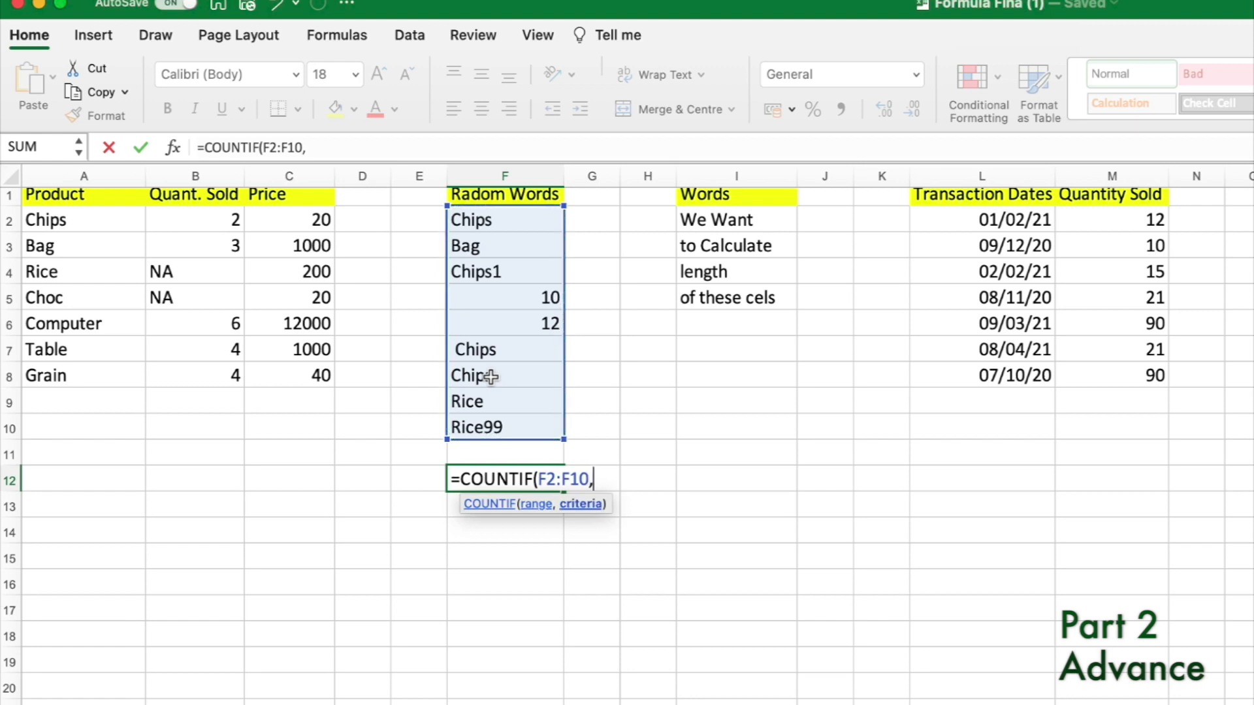
pyautogui.write('"Chips")')
pyautogui.press('Return')
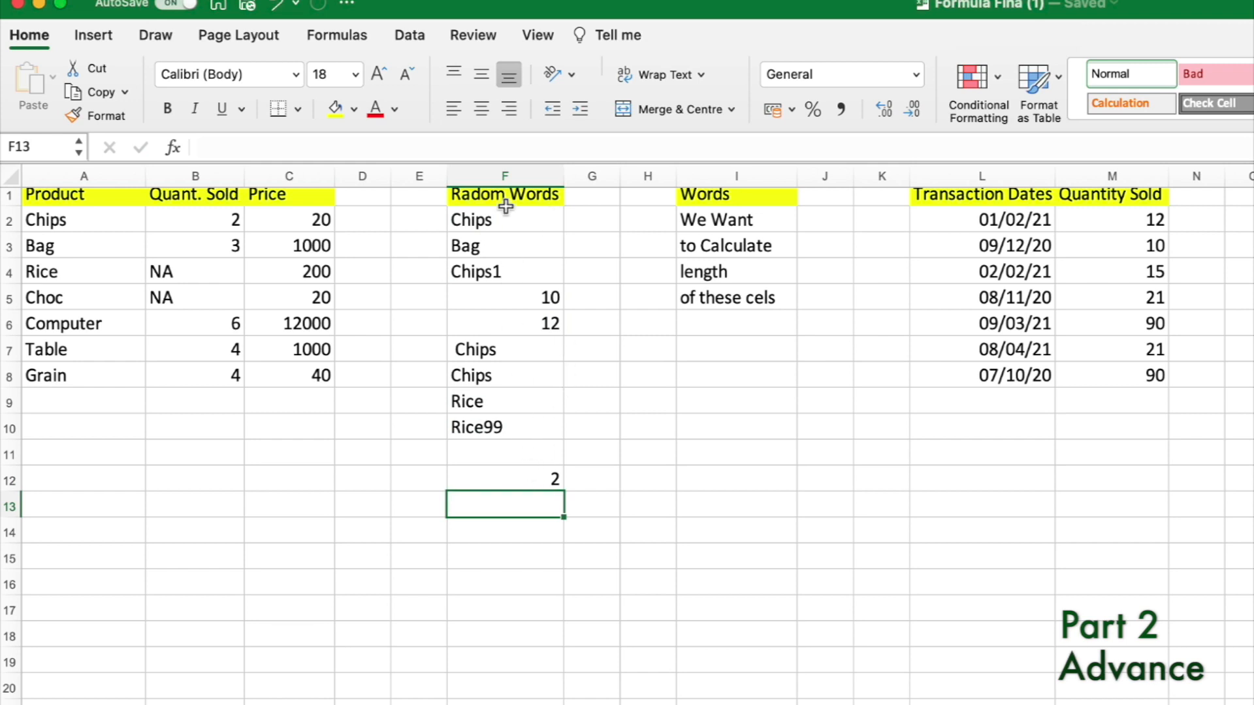
# - Review the COUNTIF formula in F12 and replace it with =SUMPRODUCT((F2:F10="Chips")), leaving the cell in edit mode
pyautogui.click(530, 483)
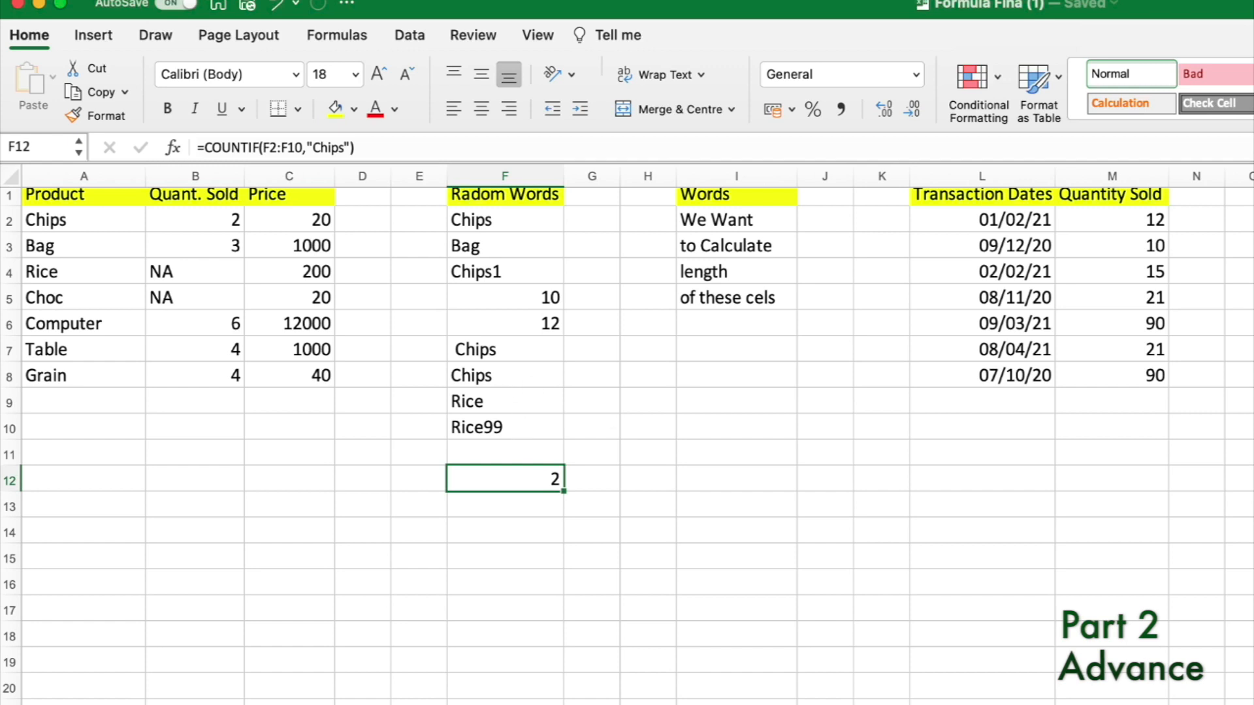
pyautogui.doubleClick(509, 478)
pyautogui.press('Escape')
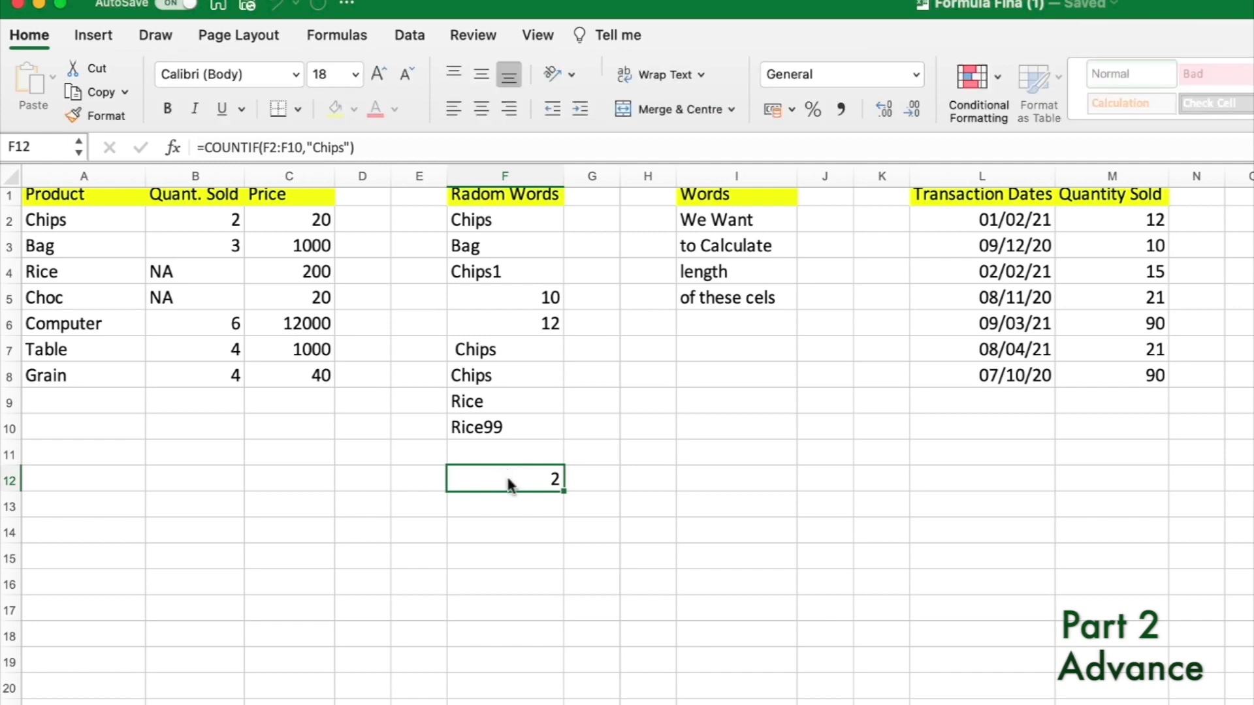
pyautogui.write('=SUM')
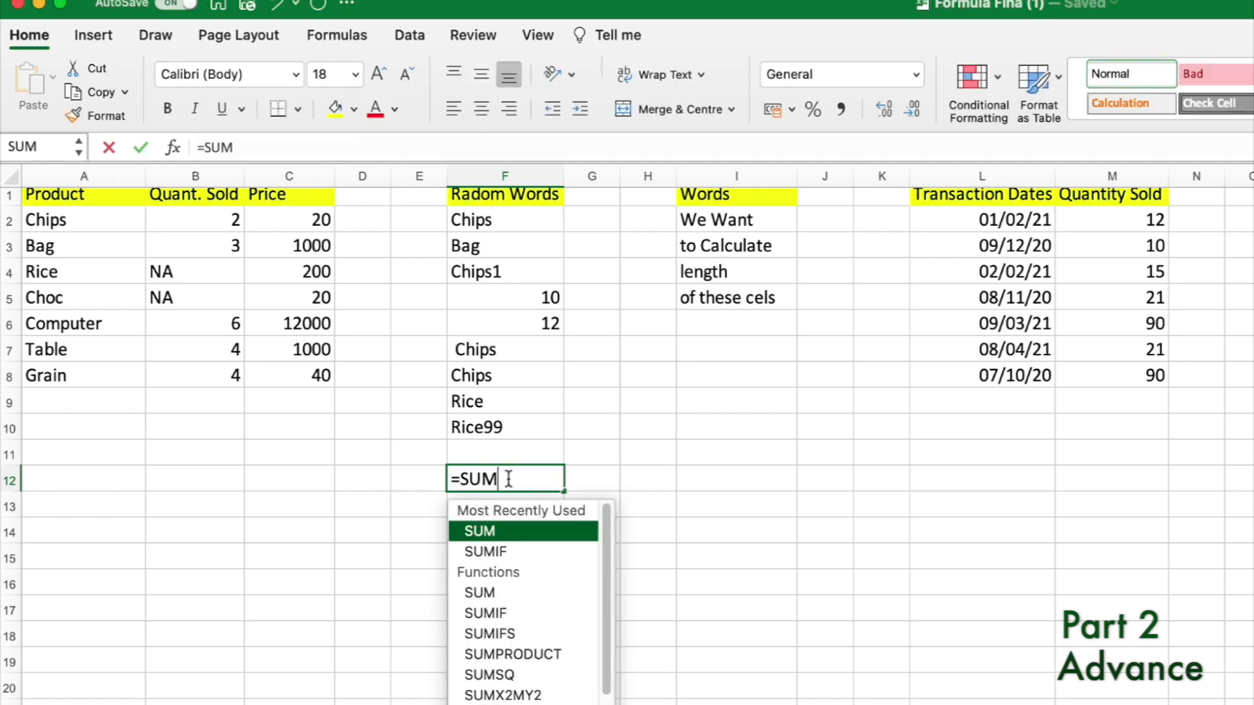
pyautogui.write('PRODUCT((')
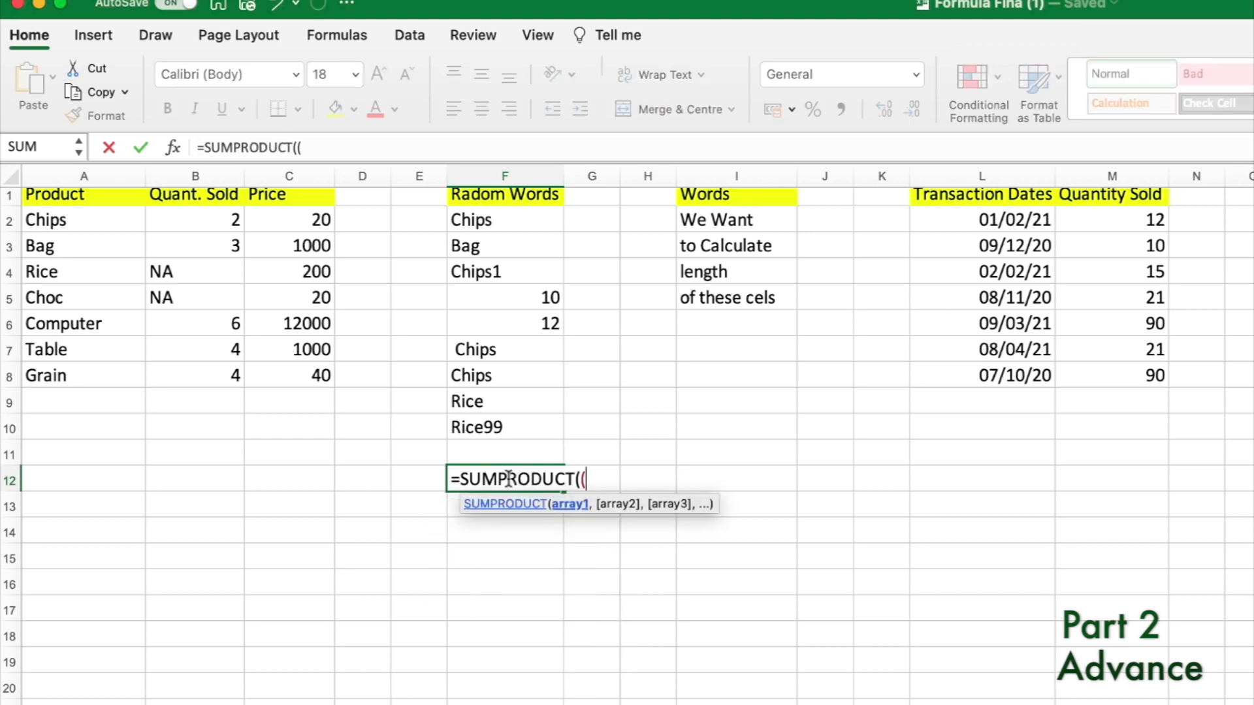
pyautogui.moveTo(470, 221); pyautogui.dragTo(523, 416)
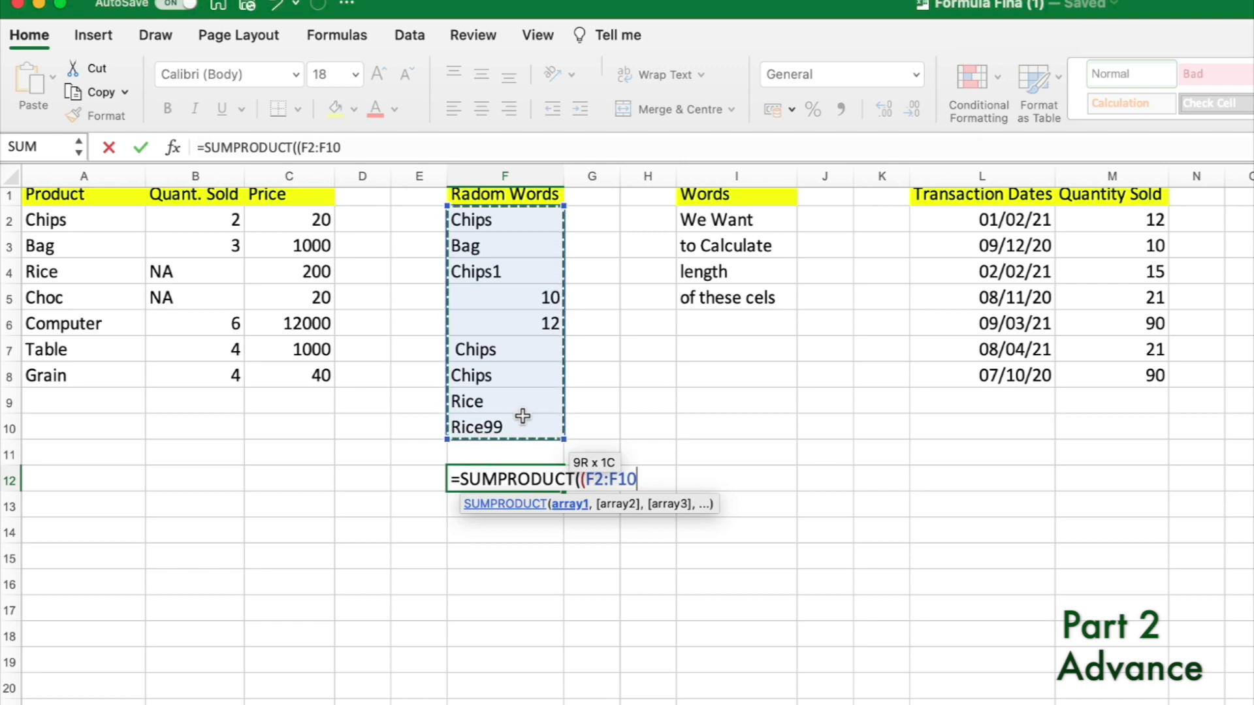
pyautogui.write(',')
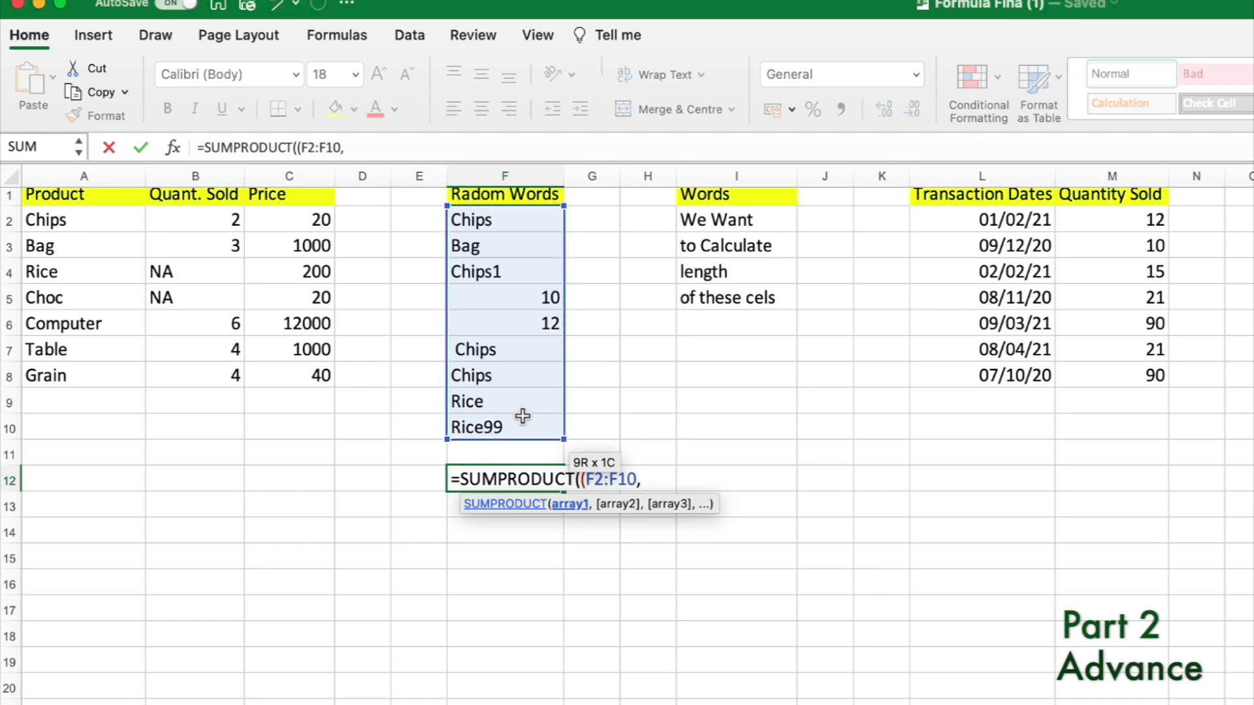
pyautogui.write('"')
pyautogui.press('BackSpace')
pyautogui.press('BackSpace')
pyautogui.write('="Chips")')
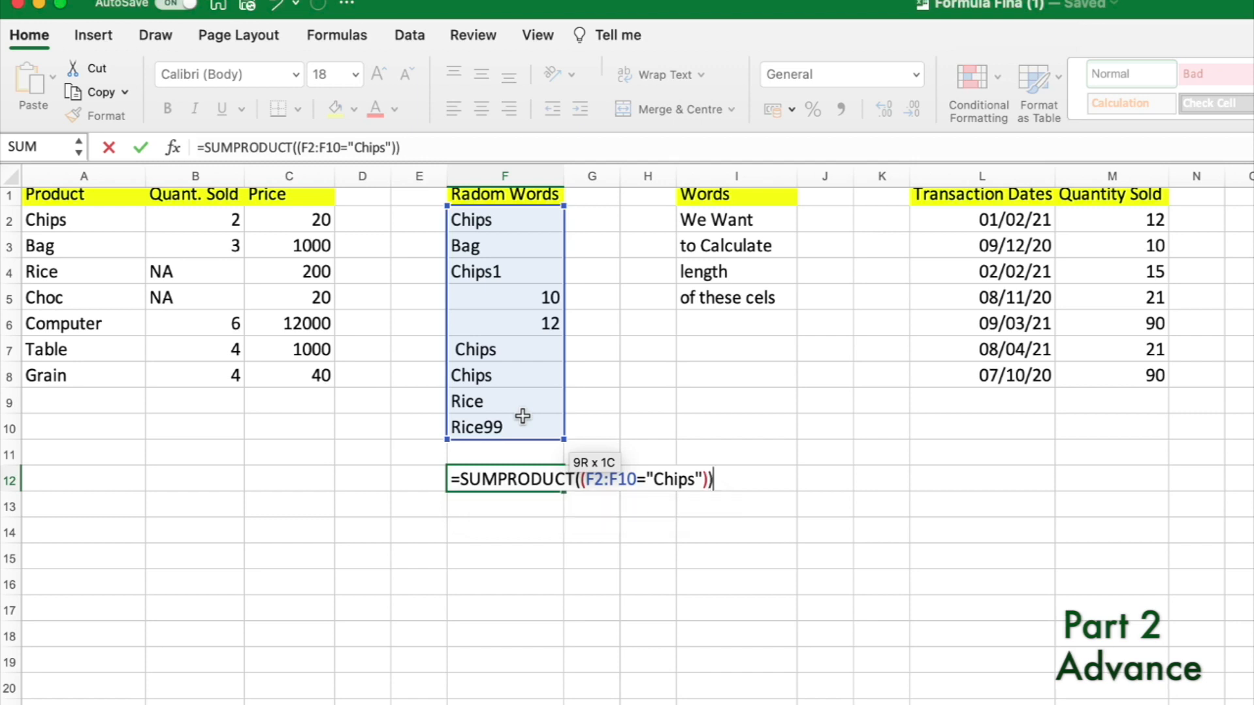
pyautogui.write(')')
# - Insert a double negative before the condition in F12, making it =SUMPRODUCT(--(F2:F10="Chips"))
pyautogui.click(582, 479)
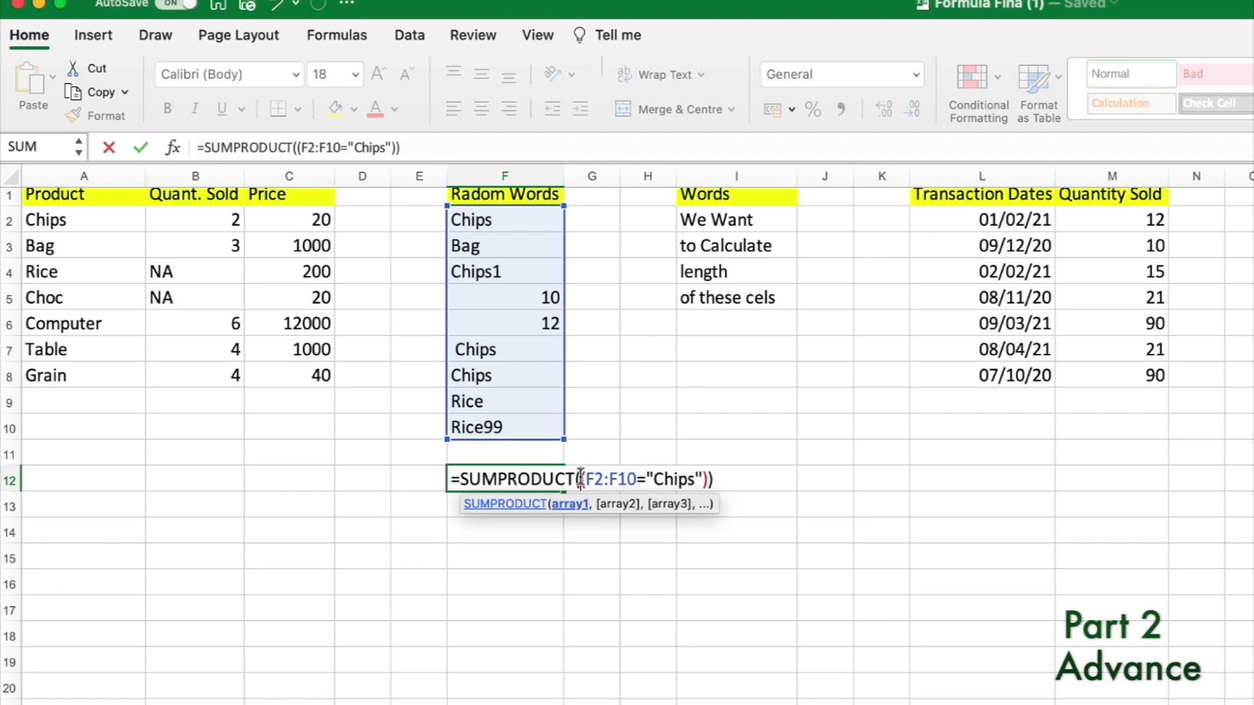
pyautogui.write('--')
pyautogui.click(758, 482)
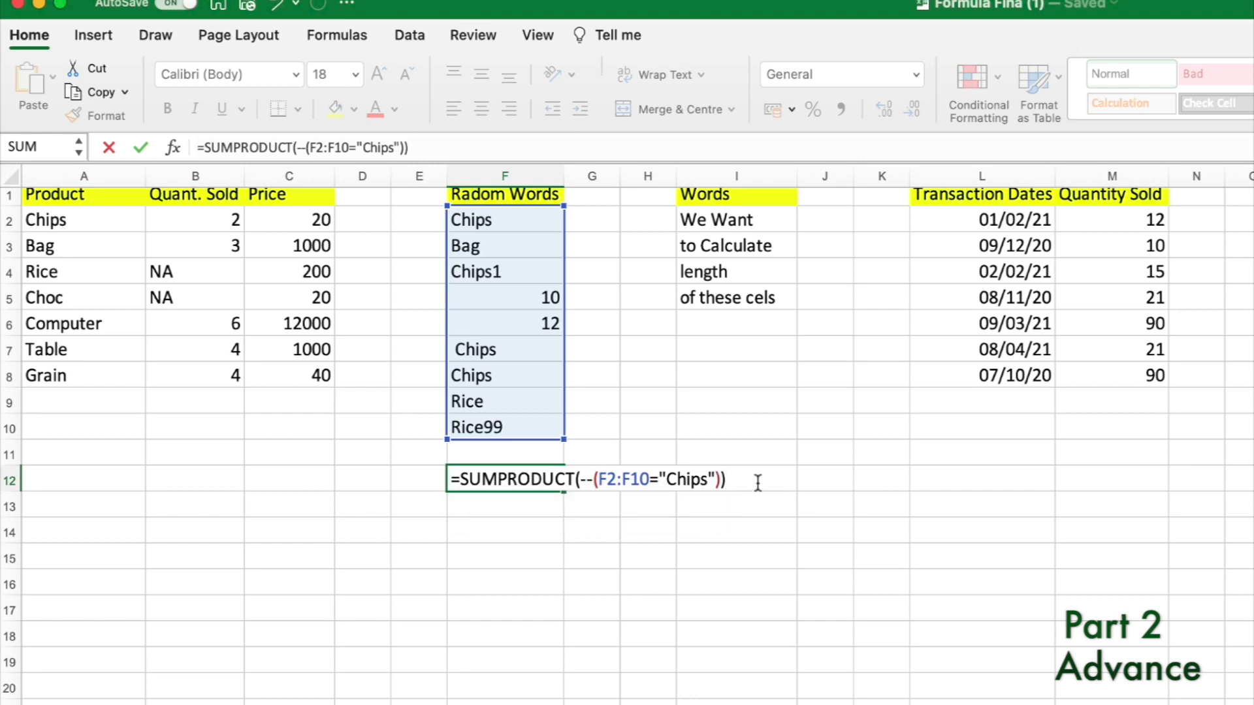
# - Point out the double negative in the F12 formula, then remove it and commit =SUMPRODUCT((F2:F10="Chips"))
pyautogui.moveTo(594, 479); pyautogui.dragTo(579, 479)
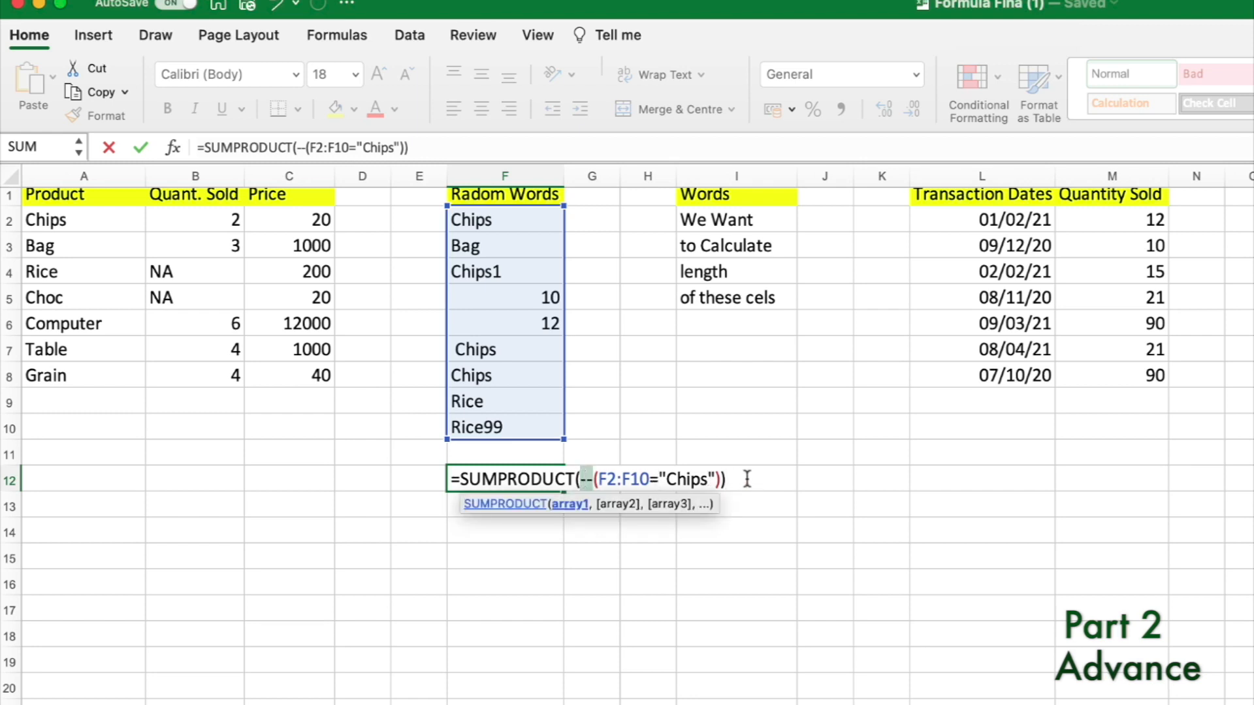
pyautogui.click(594, 478)
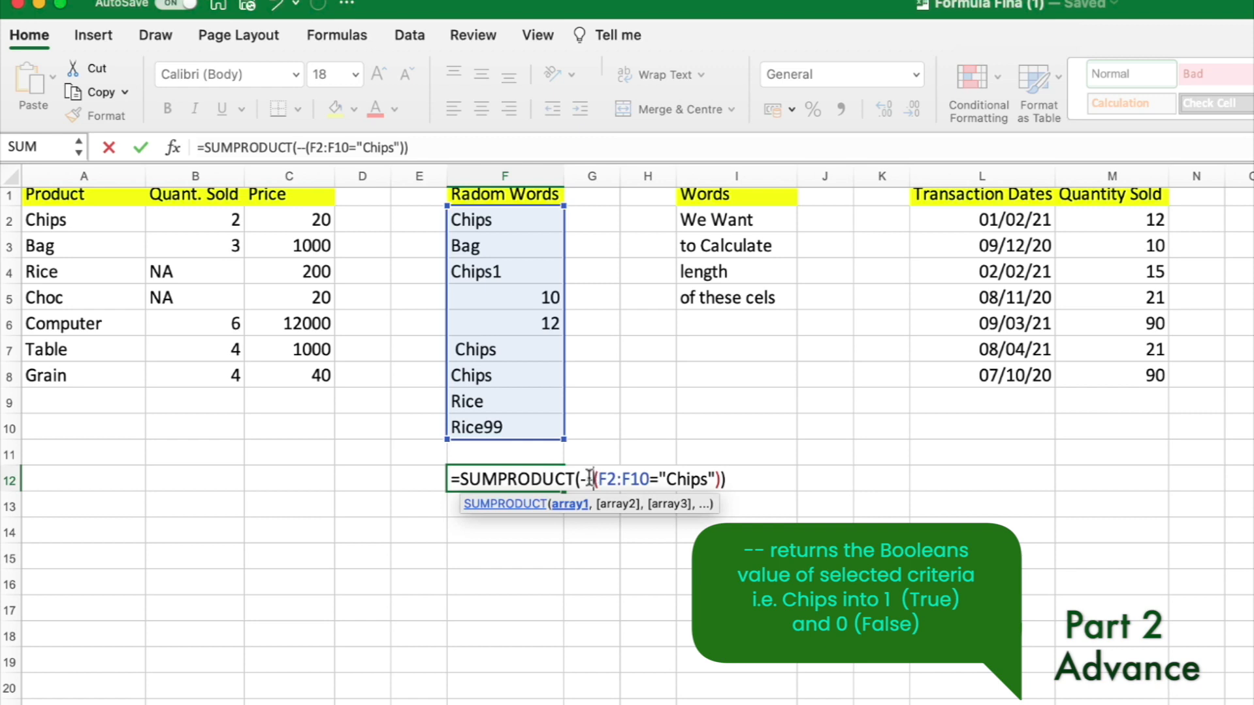
pyautogui.moveTo(595, 476); pyautogui.dragTo(579, 482)
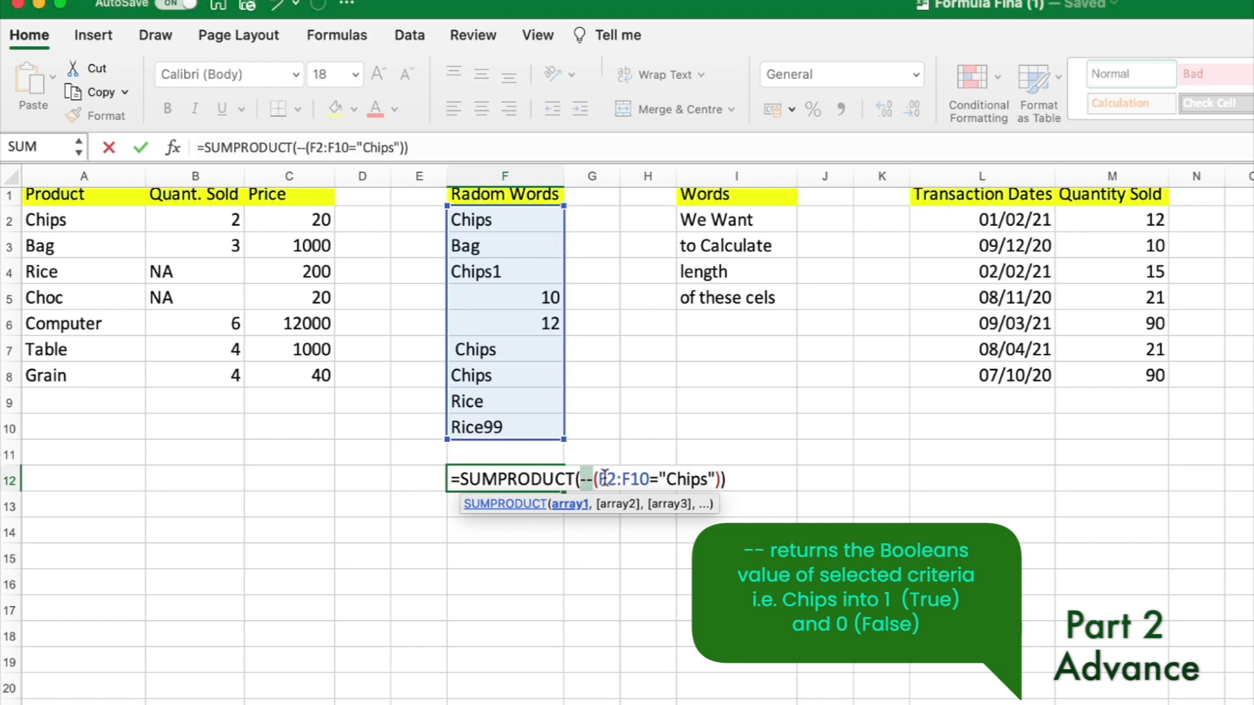
pyautogui.press('BackSpace')
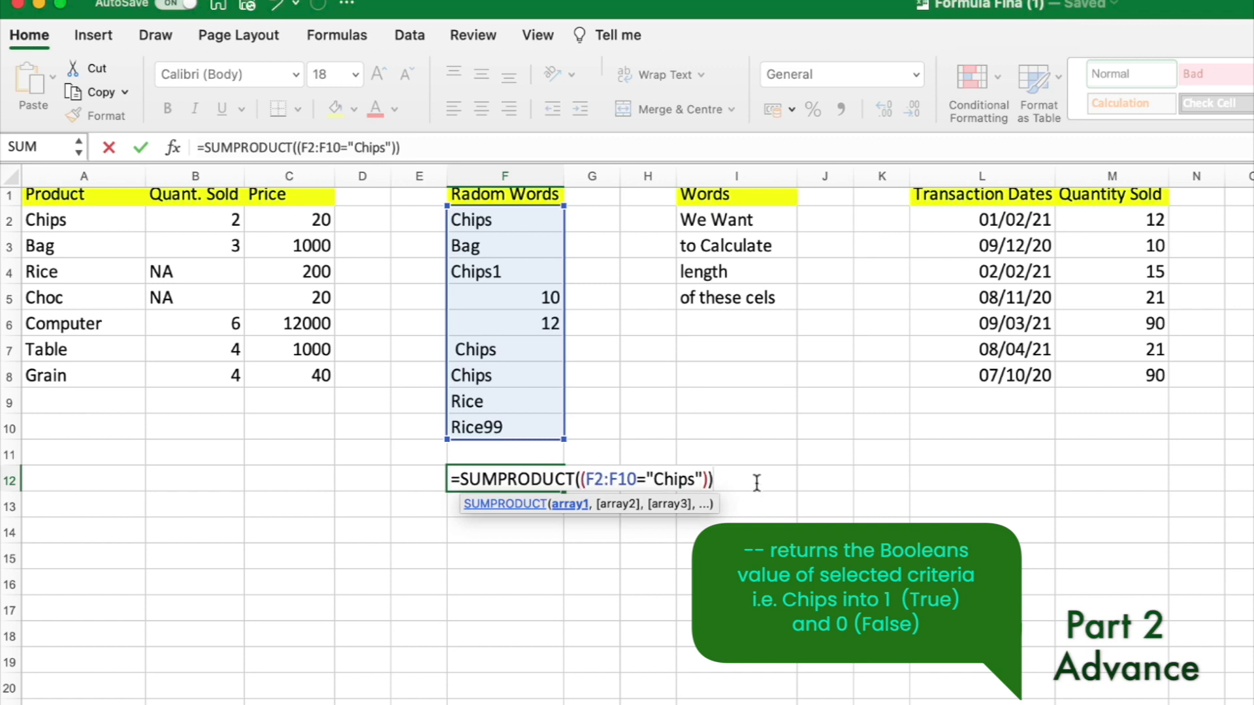
pyautogui.press('Return')
# - Put the double negative back into the F12 formula, commit =SUMPRODUCT(--(F2:F10="Chips")) and check its result
pyautogui.doubleClick(548, 479)
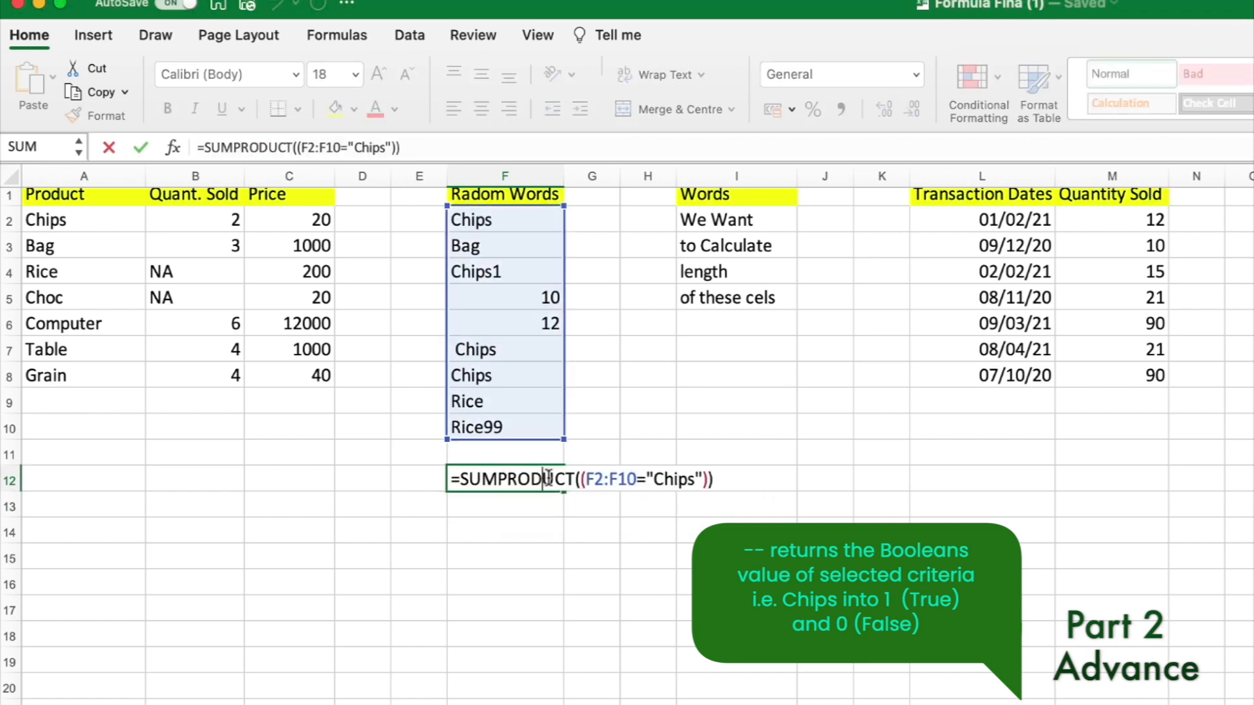
pyautogui.click(578, 479)
pyautogui.write('-')
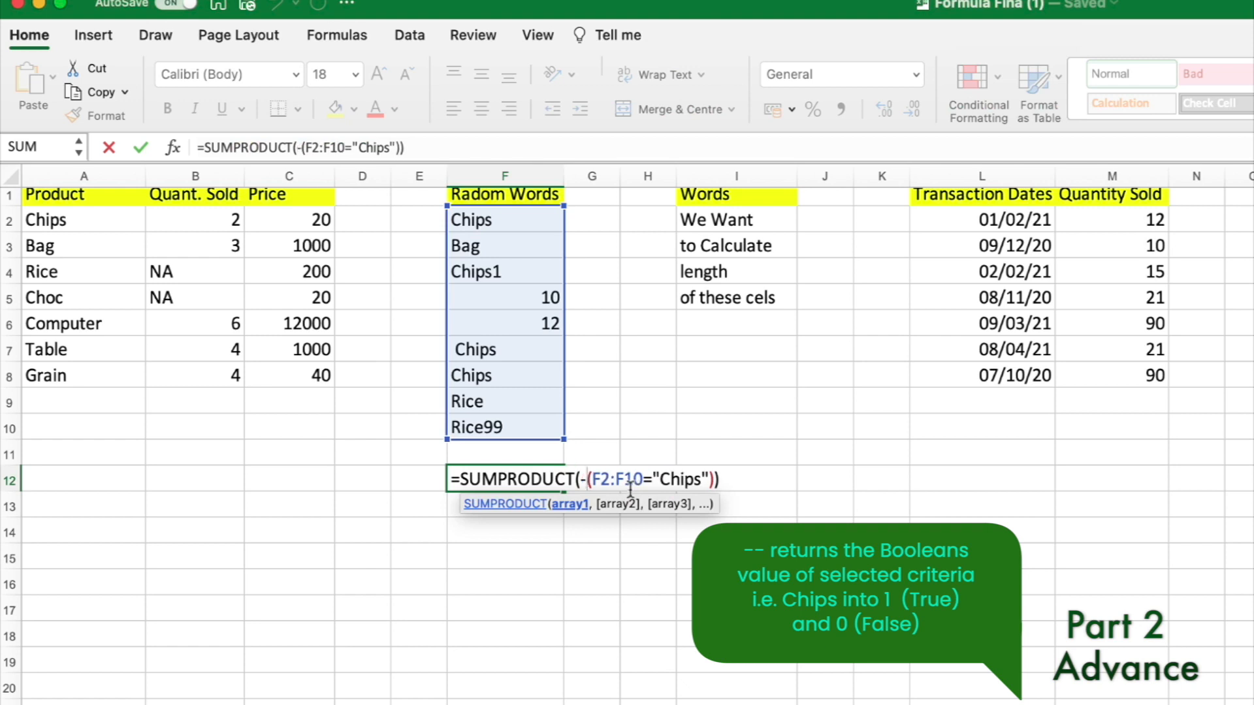
pyautogui.write('-')
pyautogui.press('Return')
pyautogui.click(532, 472)
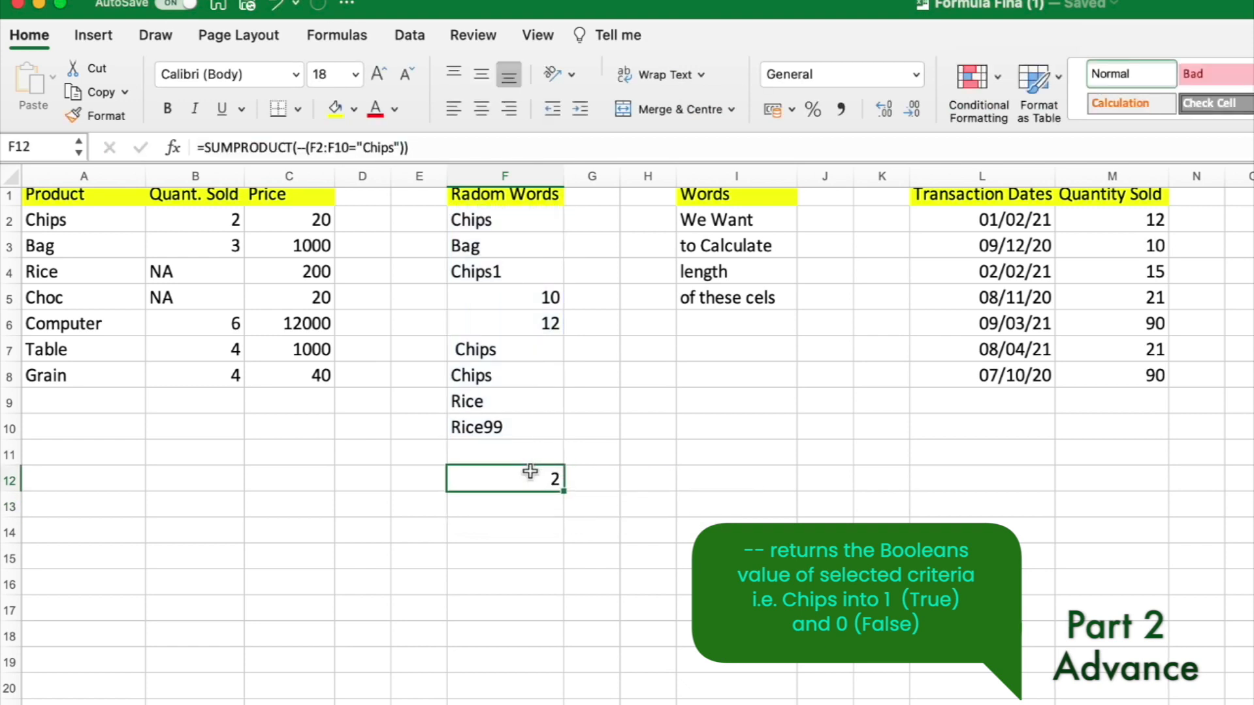
# - Strip the double negative from F12 again to compare the result, accepting the data replacement alert
pyautogui.doubleClick(531, 471)
pyautogui.moveTo(594, 479); pyautogui.dragTo(557, 488)
pyautogui.press('BackSpace')
pyautogui.press('Return')
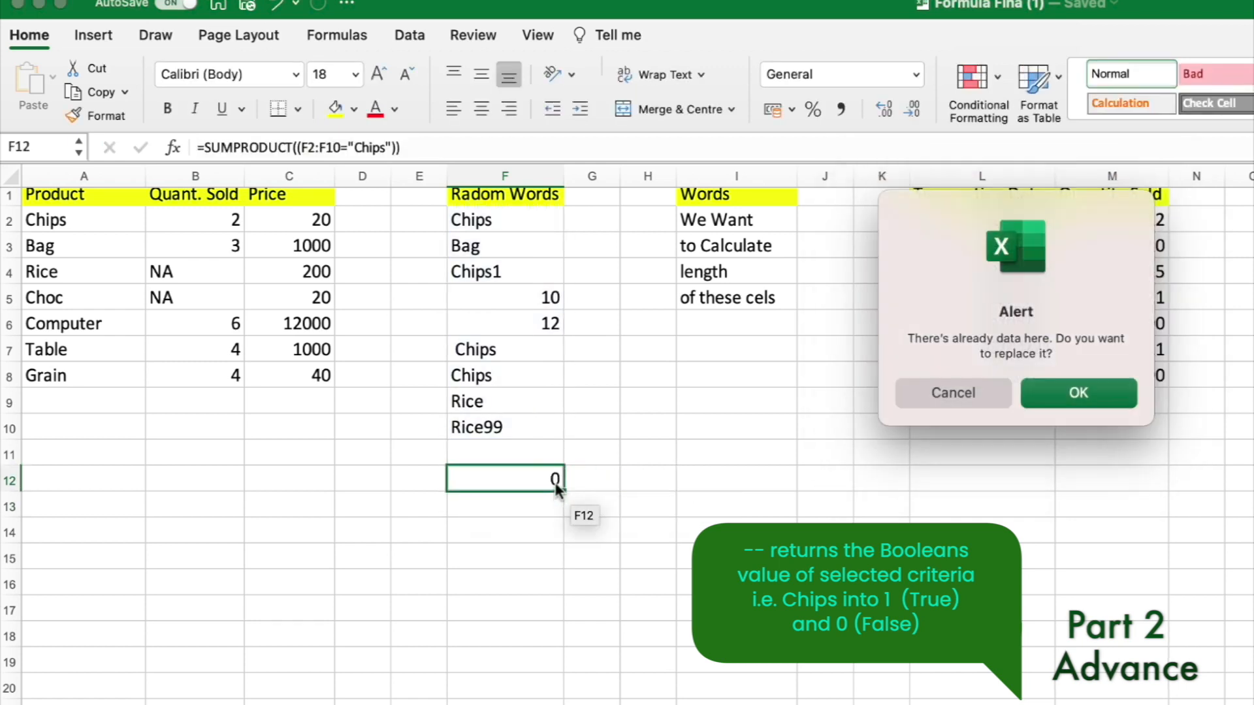
pyautogui.click(1043, 398)
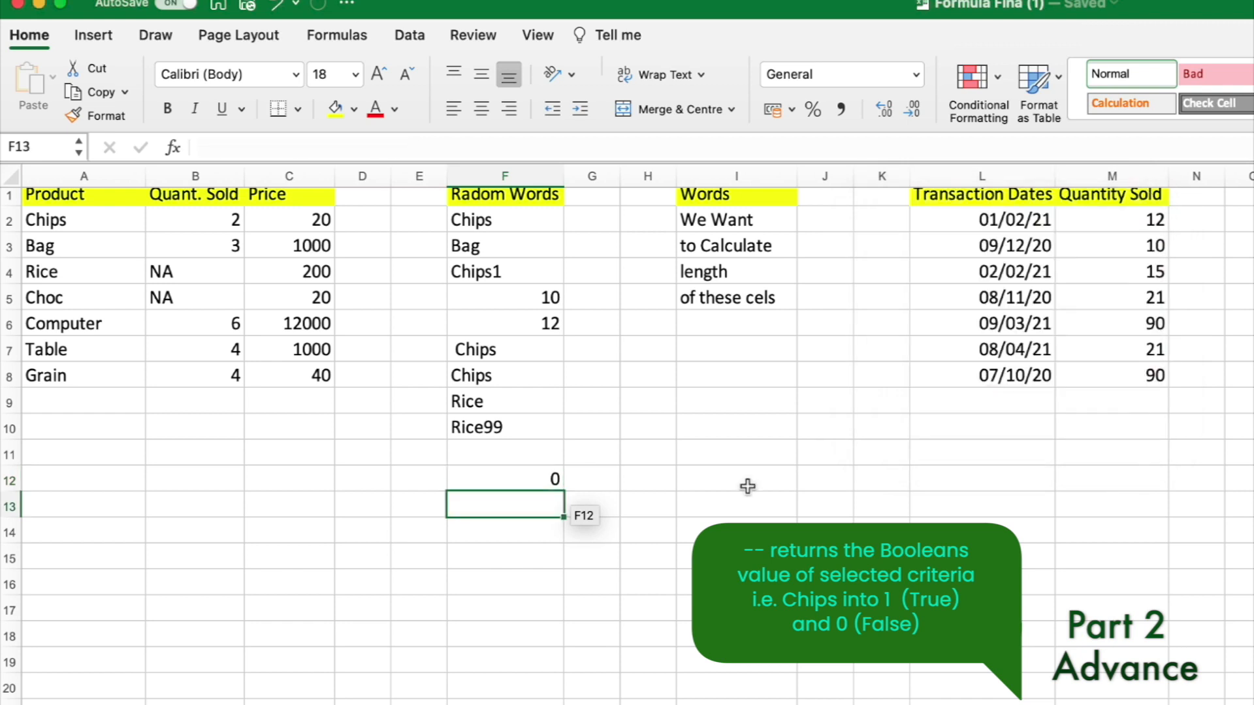
# - Restore the double negative so that F12 holds =SUMPRODUCT(--(F2:F10="Chips"))
pyautogui.doubleClick(548, 478)
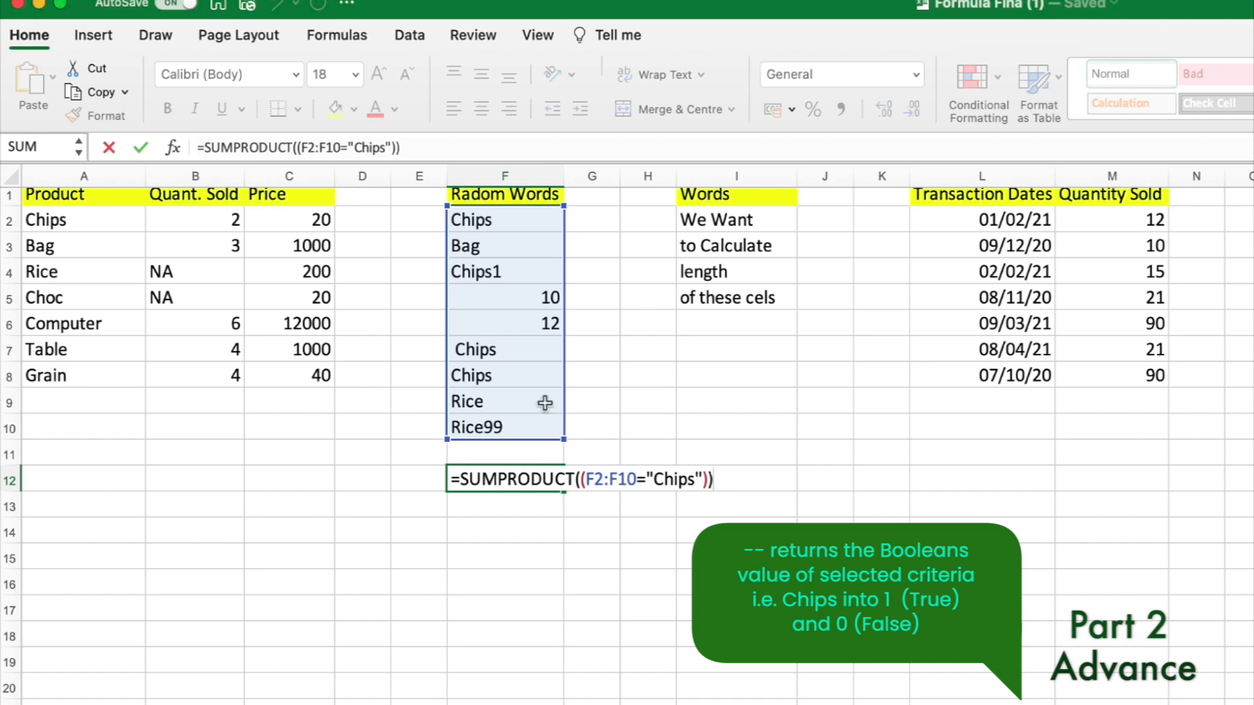
pyautogui.click(581, 479)
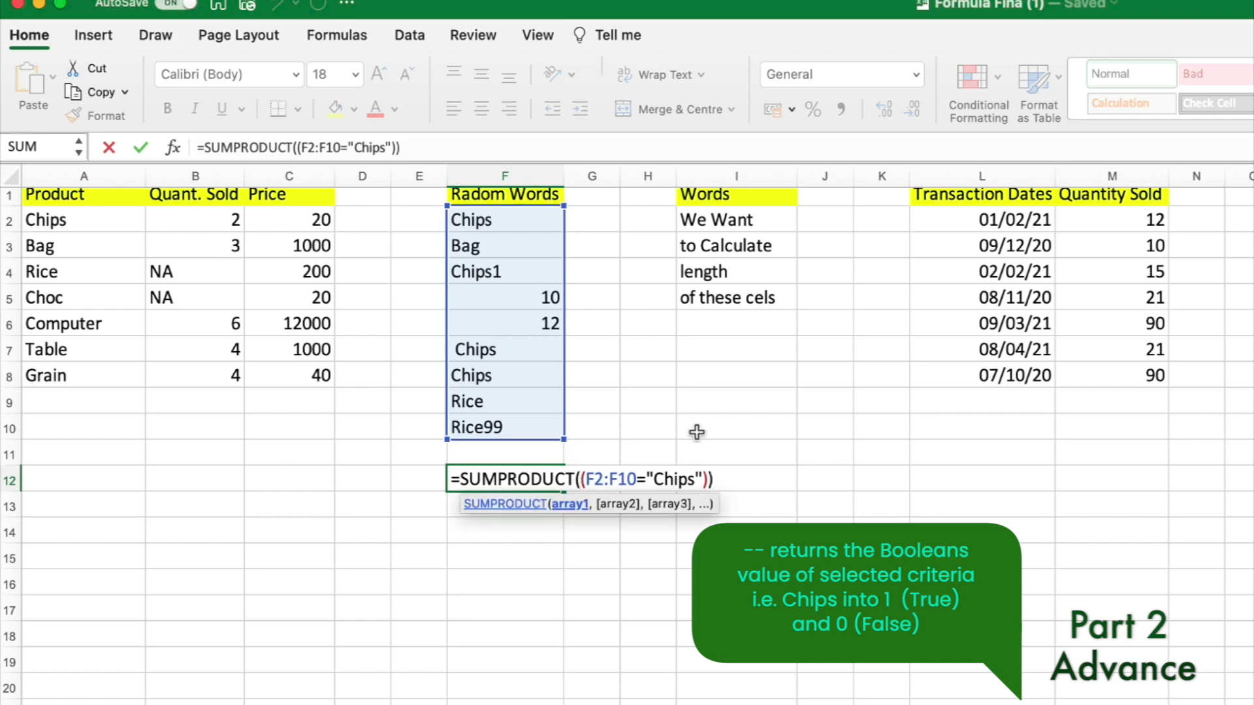
pyautogui.write('--')
pyautogui.click(734, 477)
pyautogui.press('Return')
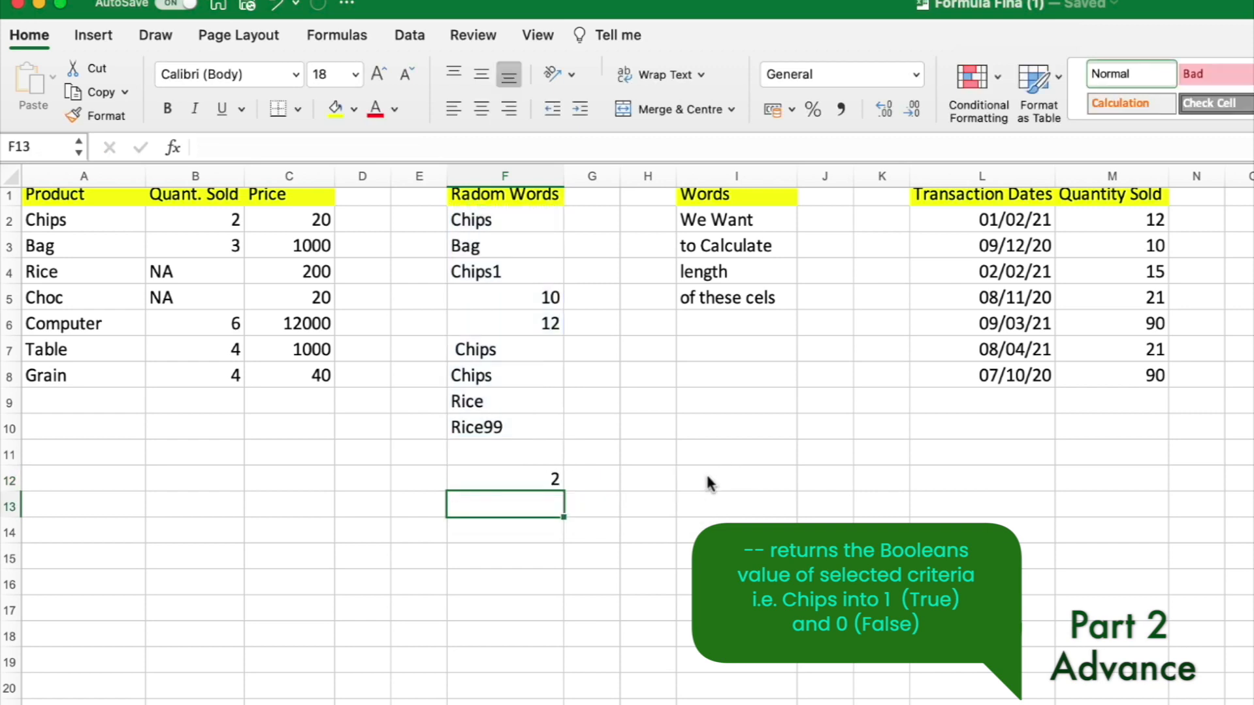
# - Review the double-negative SUMPRODUCT formula in F12 that counts the exact word Chips
pyautogui.click(552, 469)
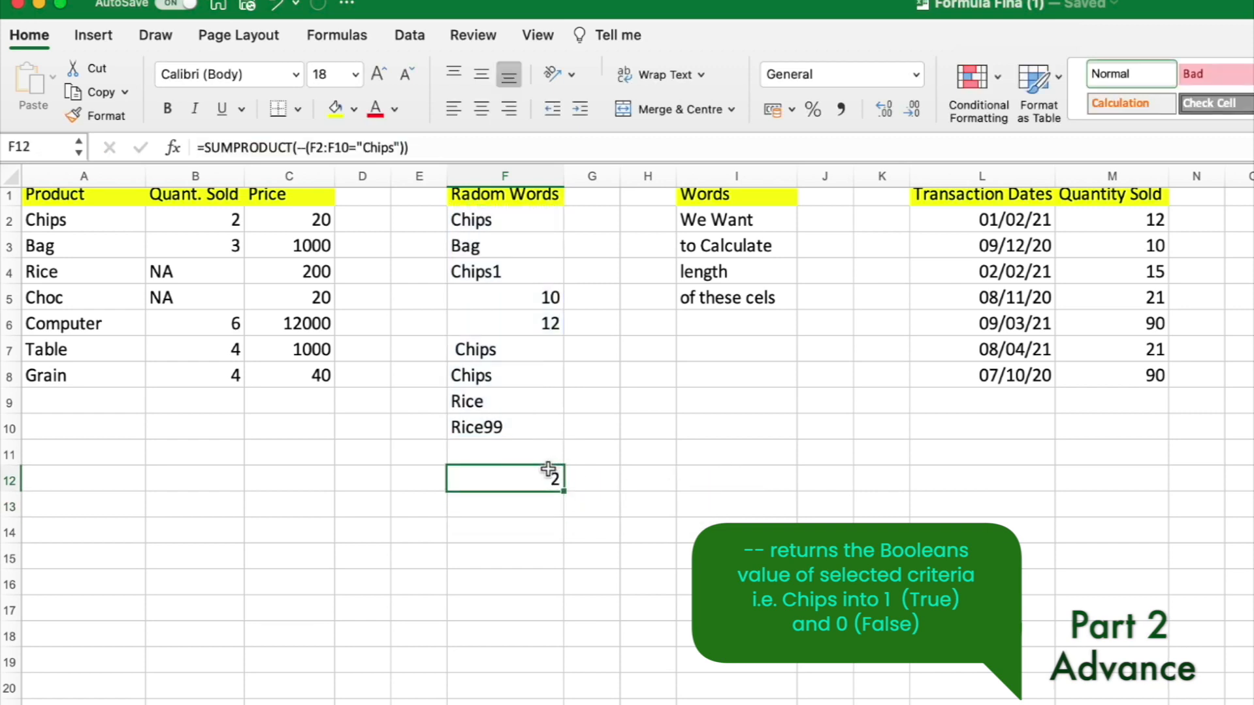
pyautogui.scroll(1, 582, 506)
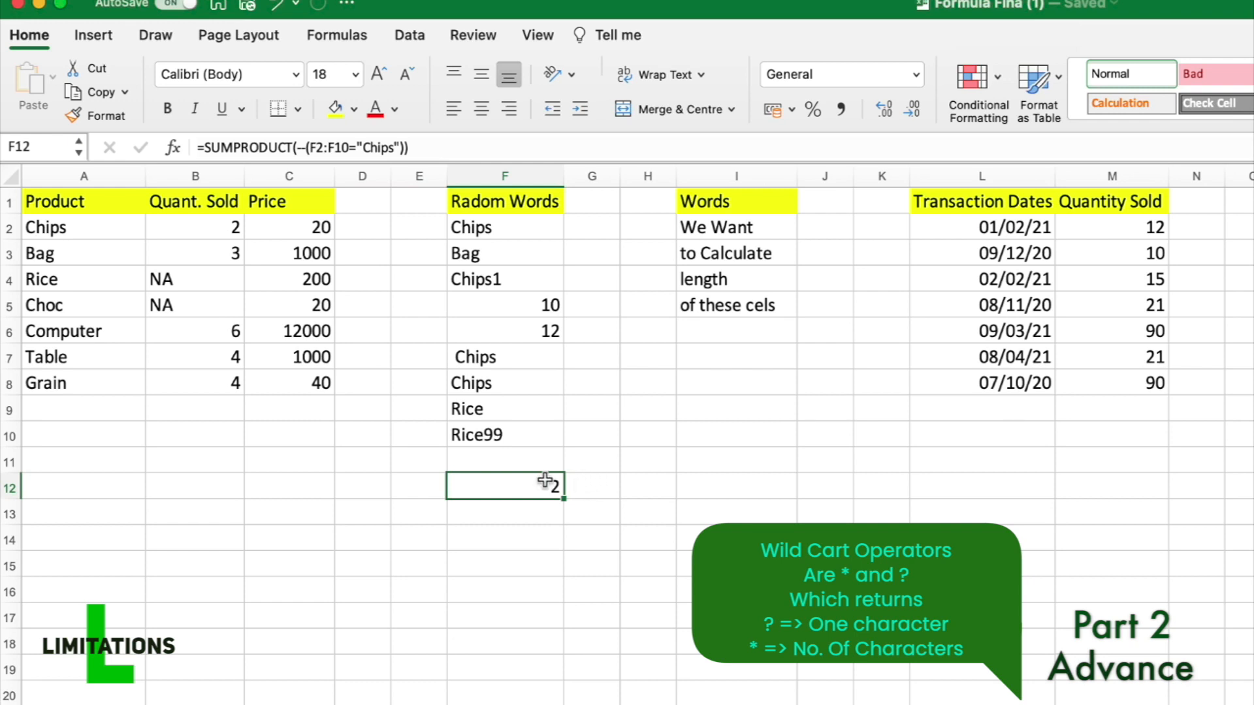
pyautogui.doubleClick(546, 482)
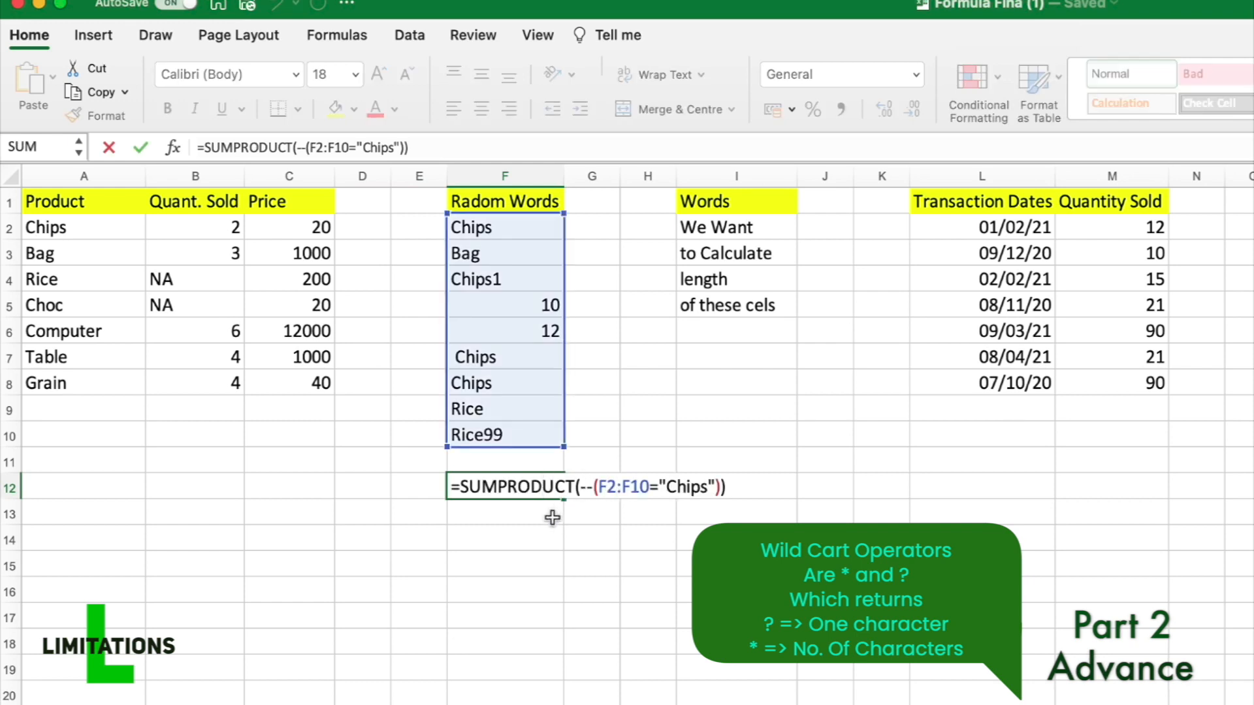
pyautogui.click(627, 487)
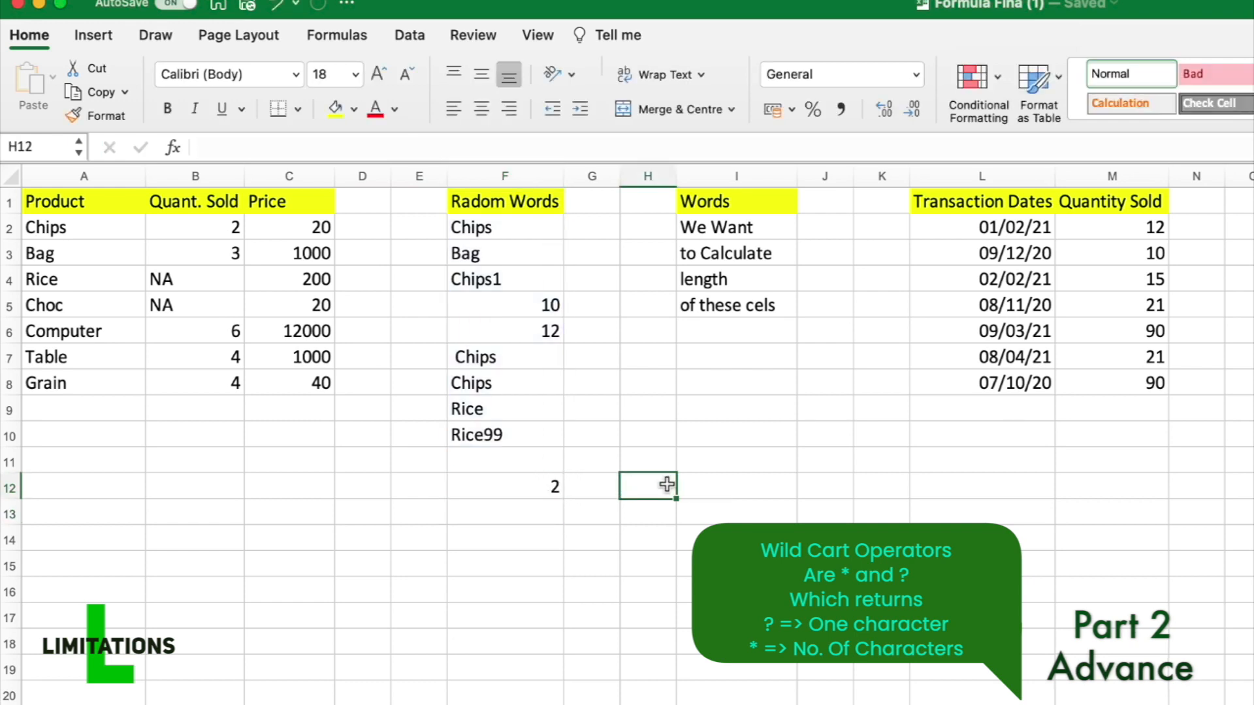
# - Enter =COUNTIF(F2:F11,"Chips") in F13 to count the same word with COUNTIF
pyautogui.click(520, 516)
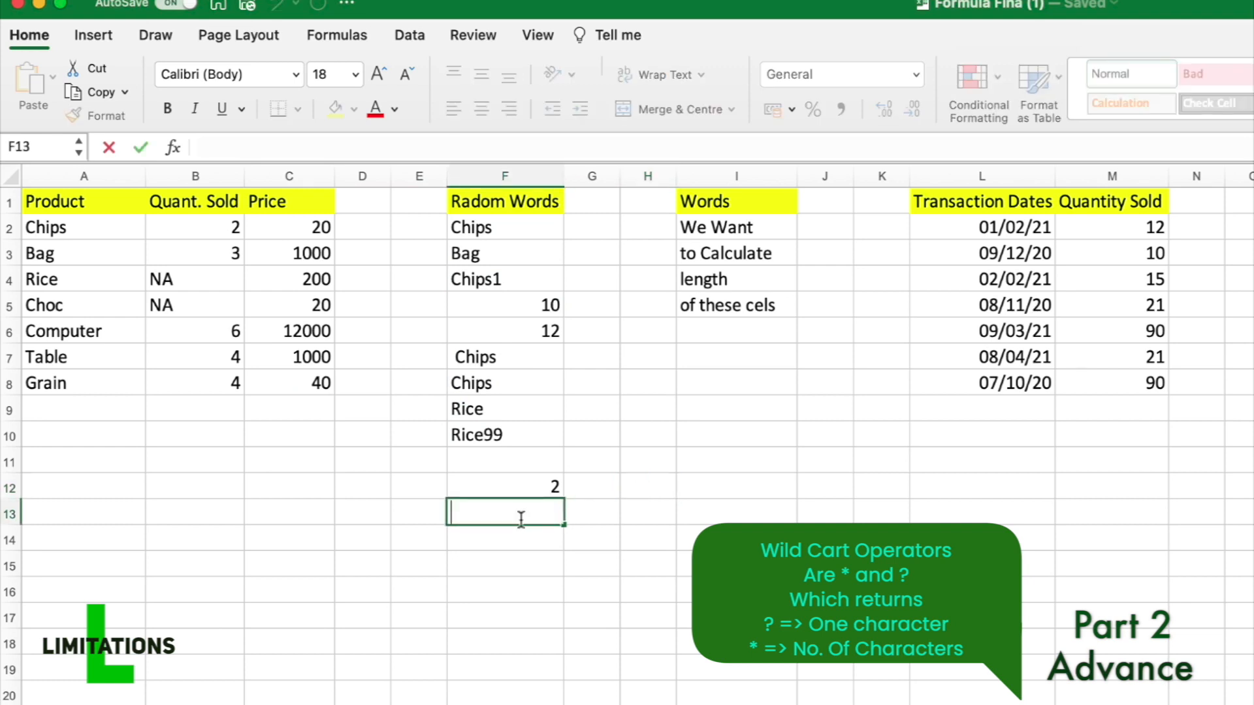
pyautogui.write('COUNTIF')
pyautogui.press('BackSpace')
pyautogui.press('BackSpace')
pyautogui.press('BackSpace')
pyautogui.press('BackSpace')
pyautogui.press('BackSpace')
pyautogui.press('BackSpace')
pyautogui.press('BackSpace')
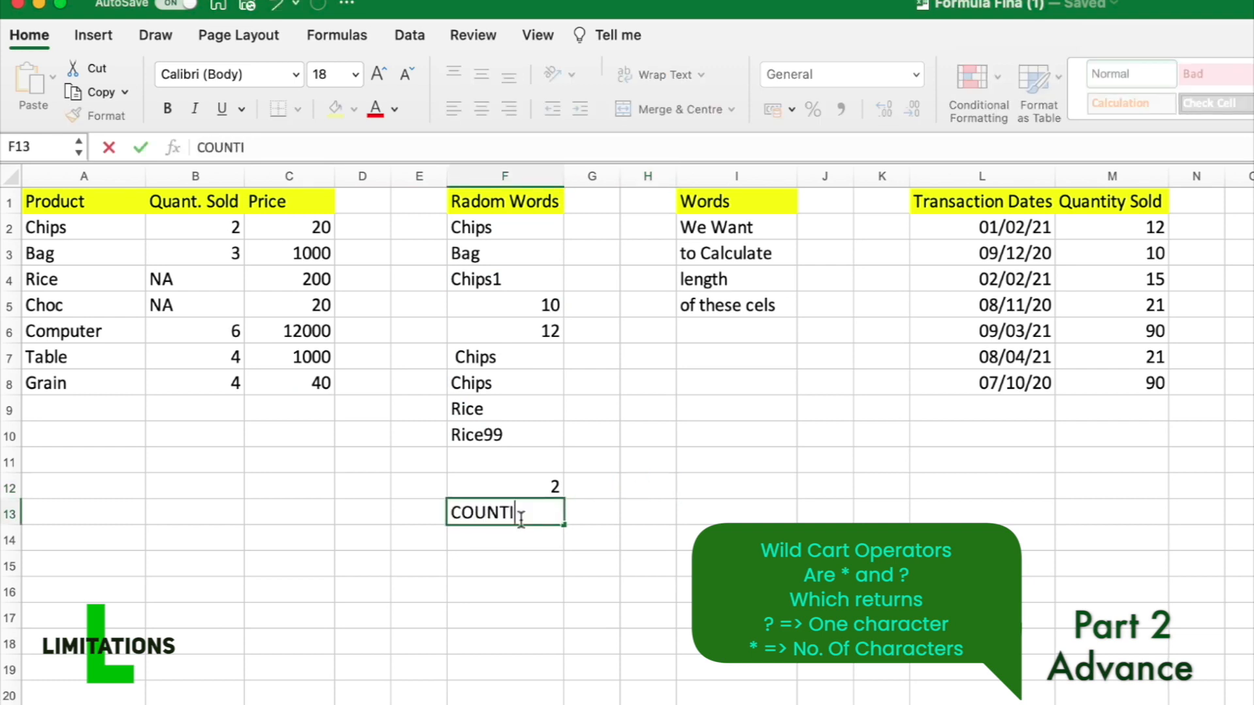
pyautogui.write('=COUNTIF(')
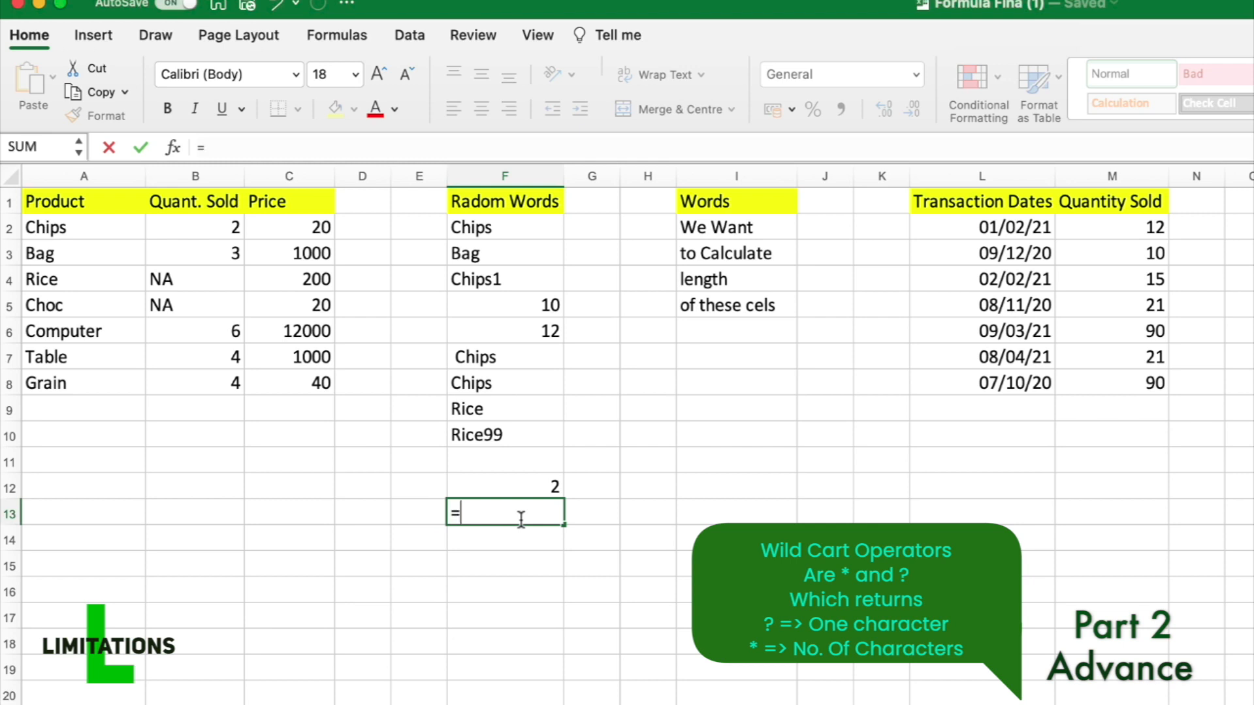
pyautogui.moveTo(496, 228); pyautogui.dragTo(511, 448)
pyautogui.write(',"c')
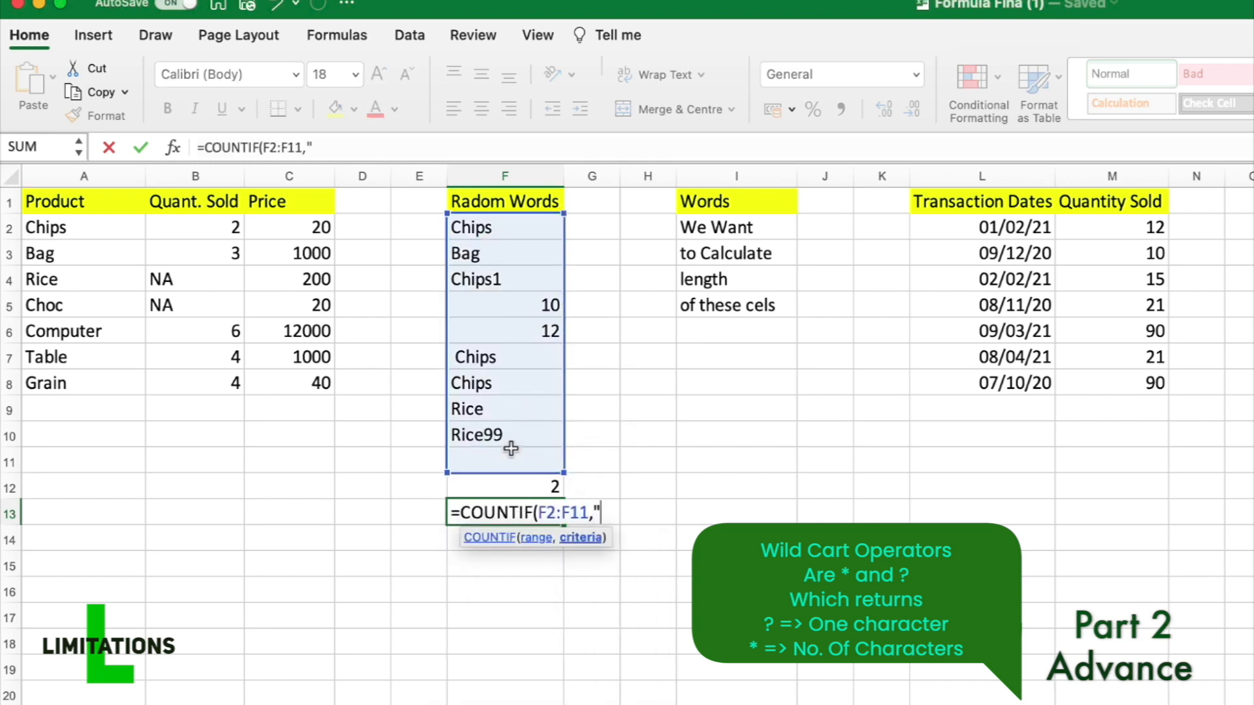
pyautogui.press('BackSpace')
pyautogui.write('Chips"')
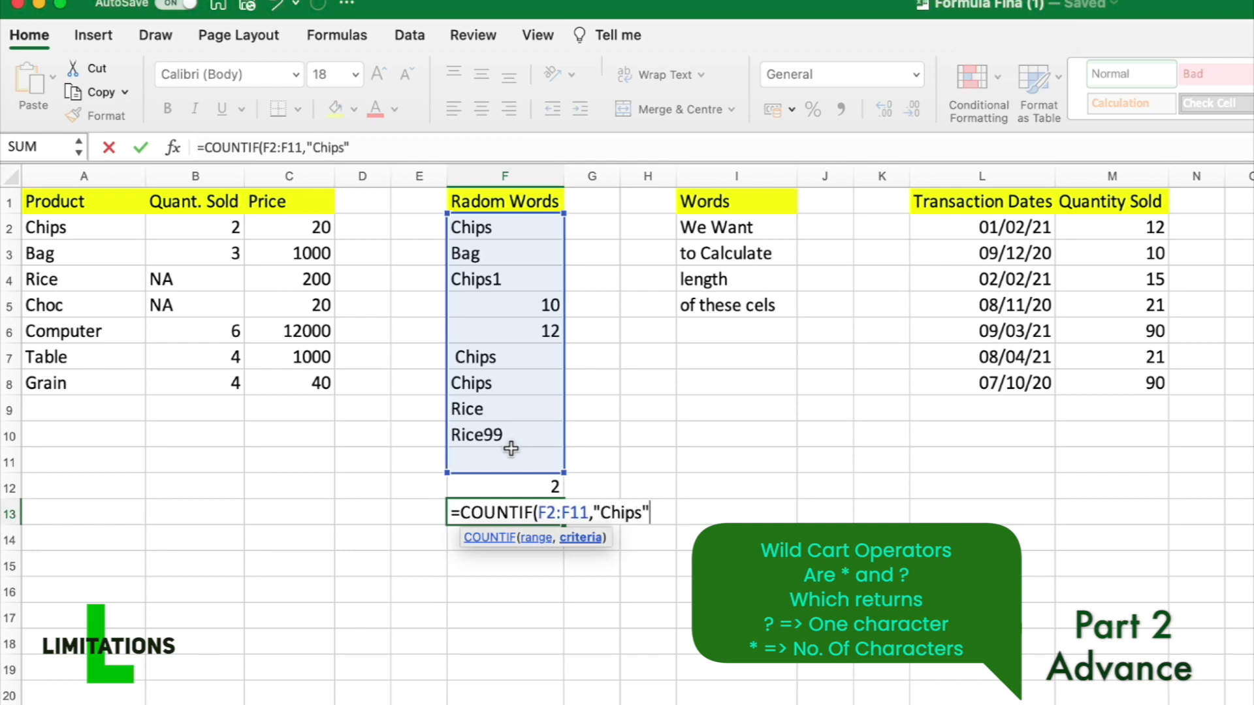
pyautogui.write(')')
pyautogui.press('Return')
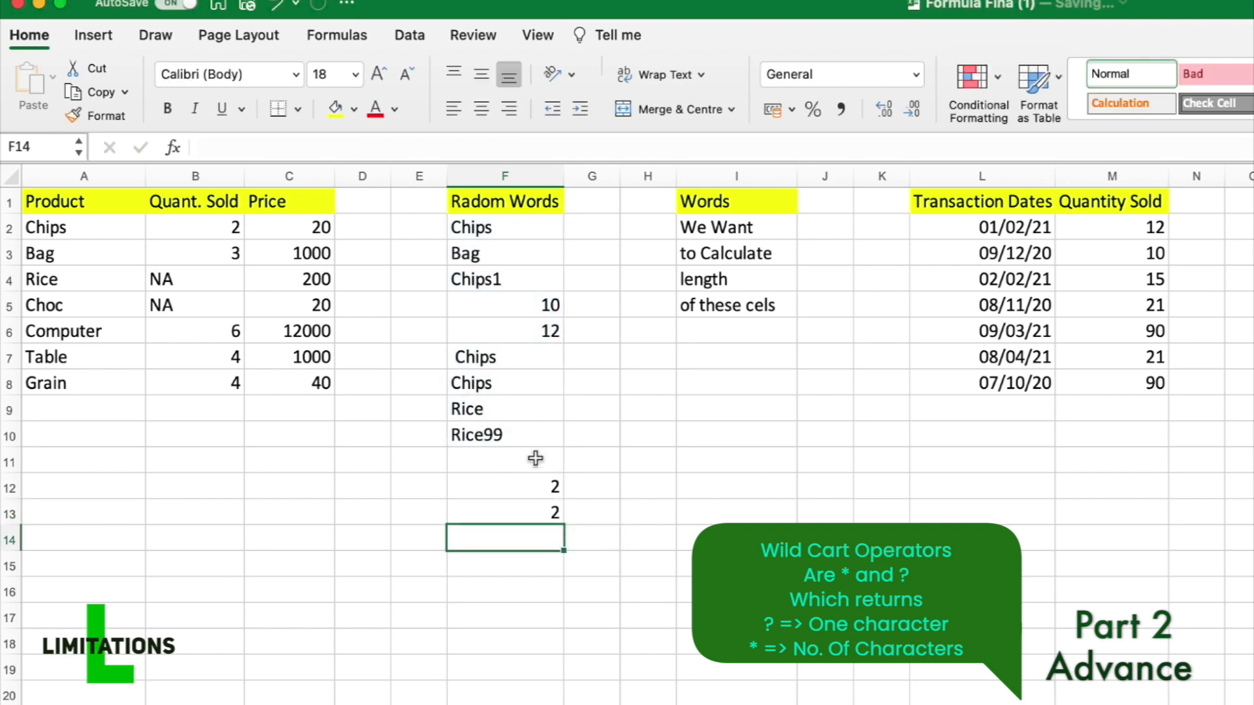
# - Examine the Chips variants in the random words list, comparing F2, F4, F7 and F8
pyautogui.click(505, 280)
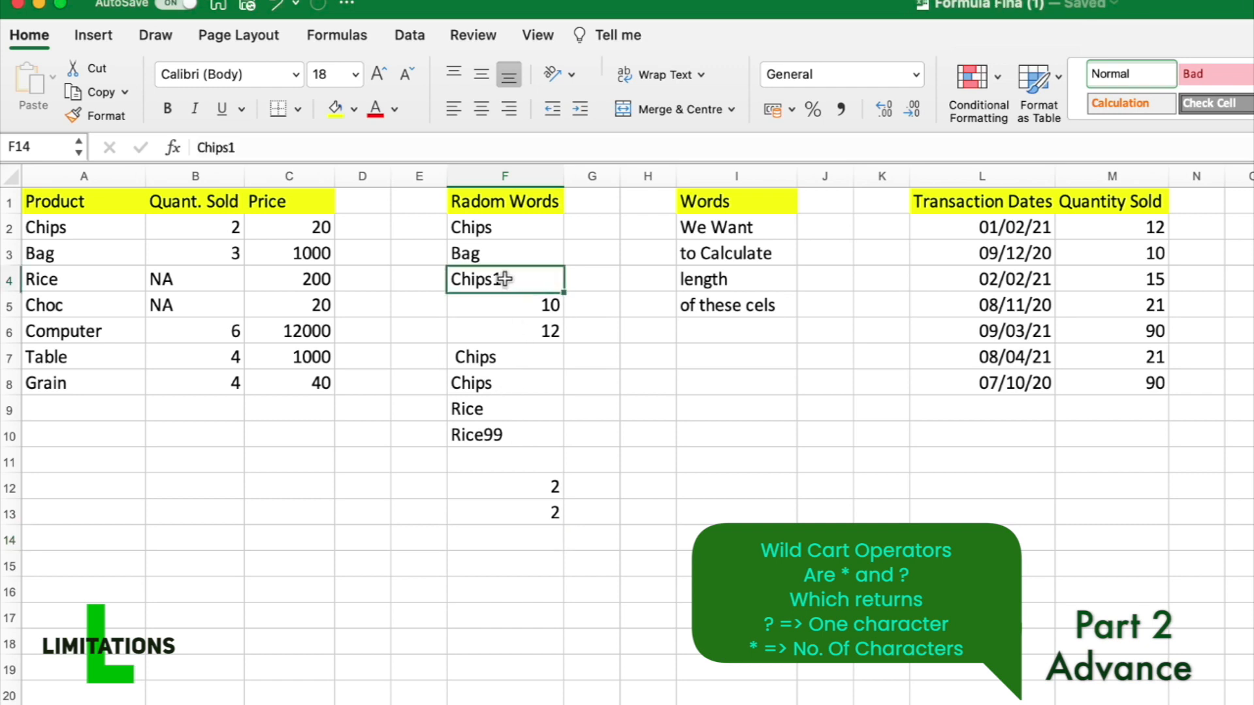
pyautogui.click(510, 358)
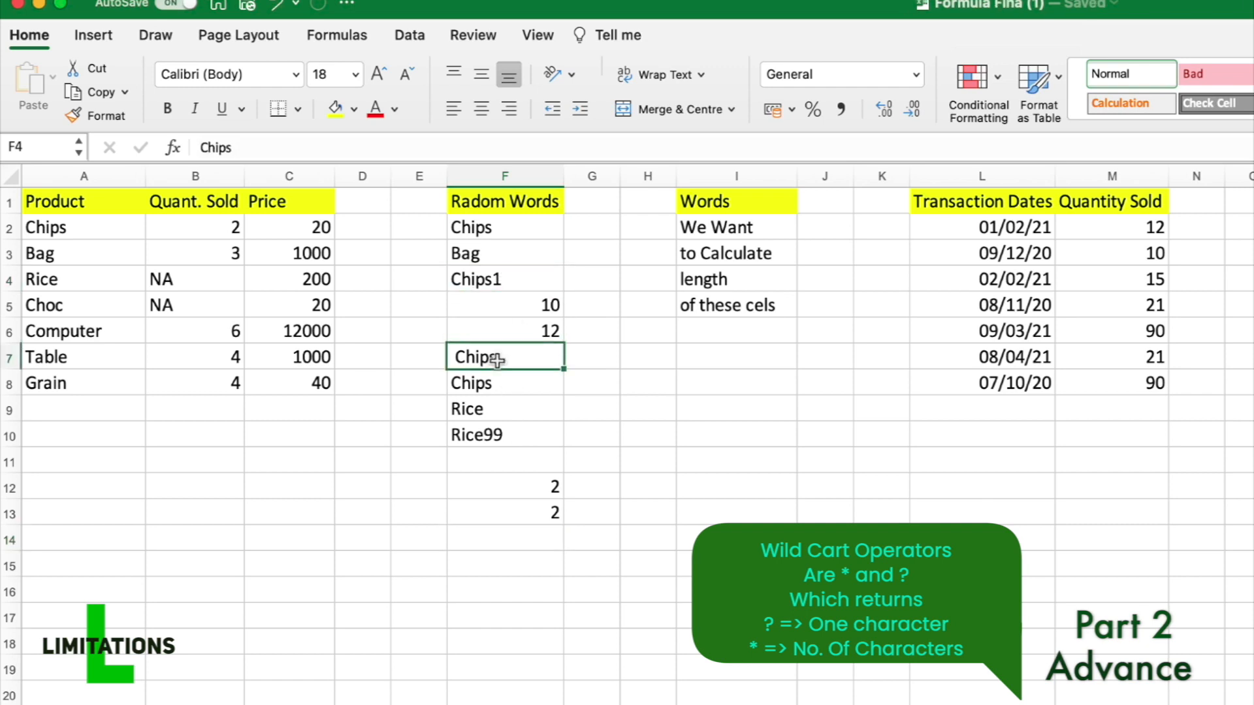
pyautogui.doubleClick(449, 357)
pyautogui.click(512, 261)
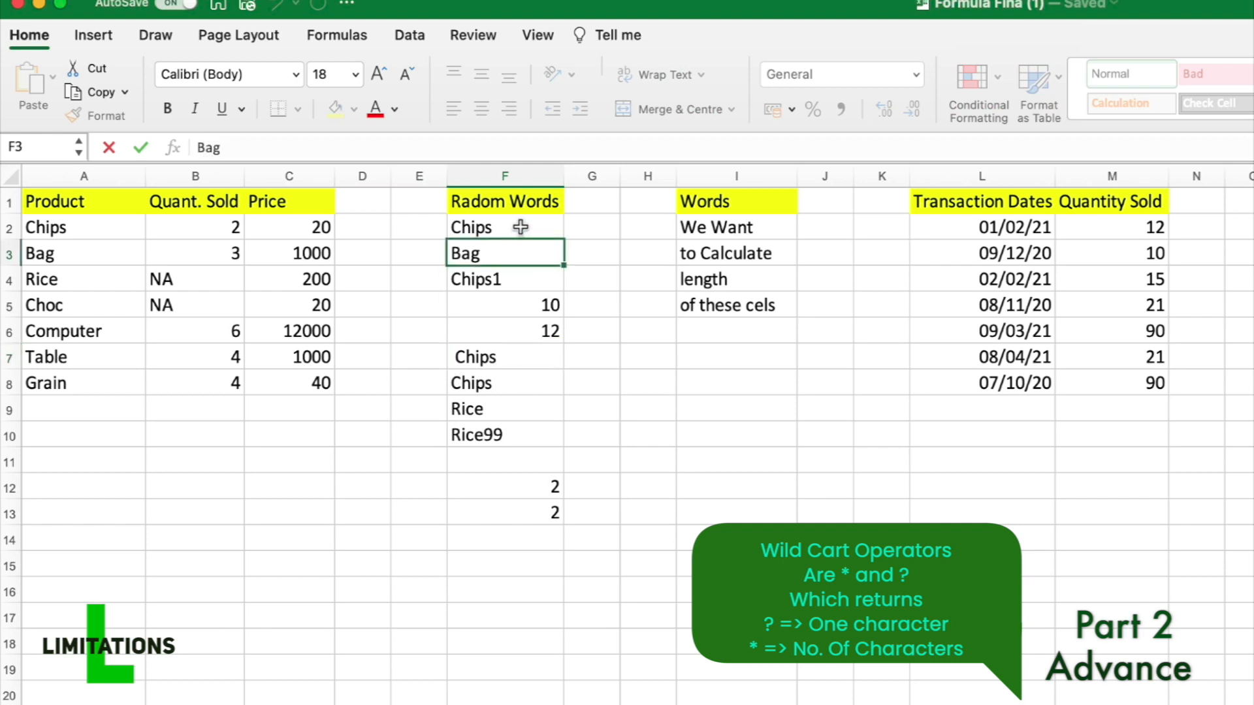
pyautogui.click(511, 232)
pyautogui.click(522, 277)
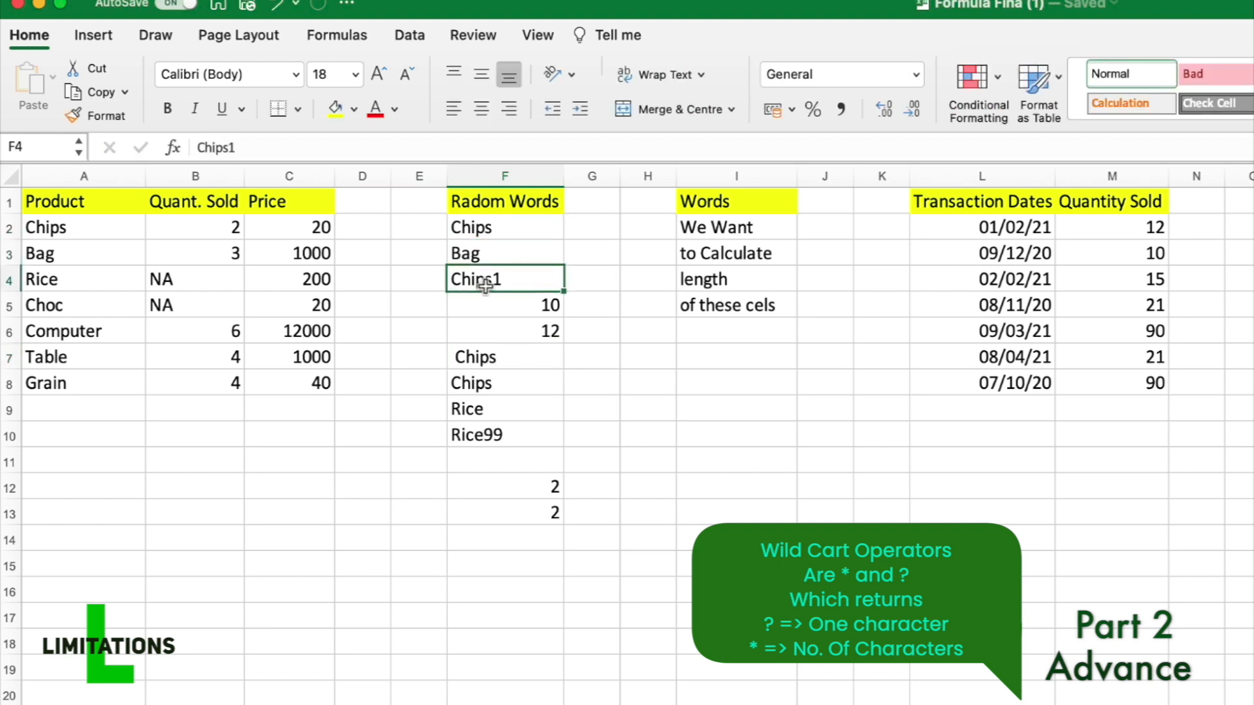
pyautogui.click(512, 231)
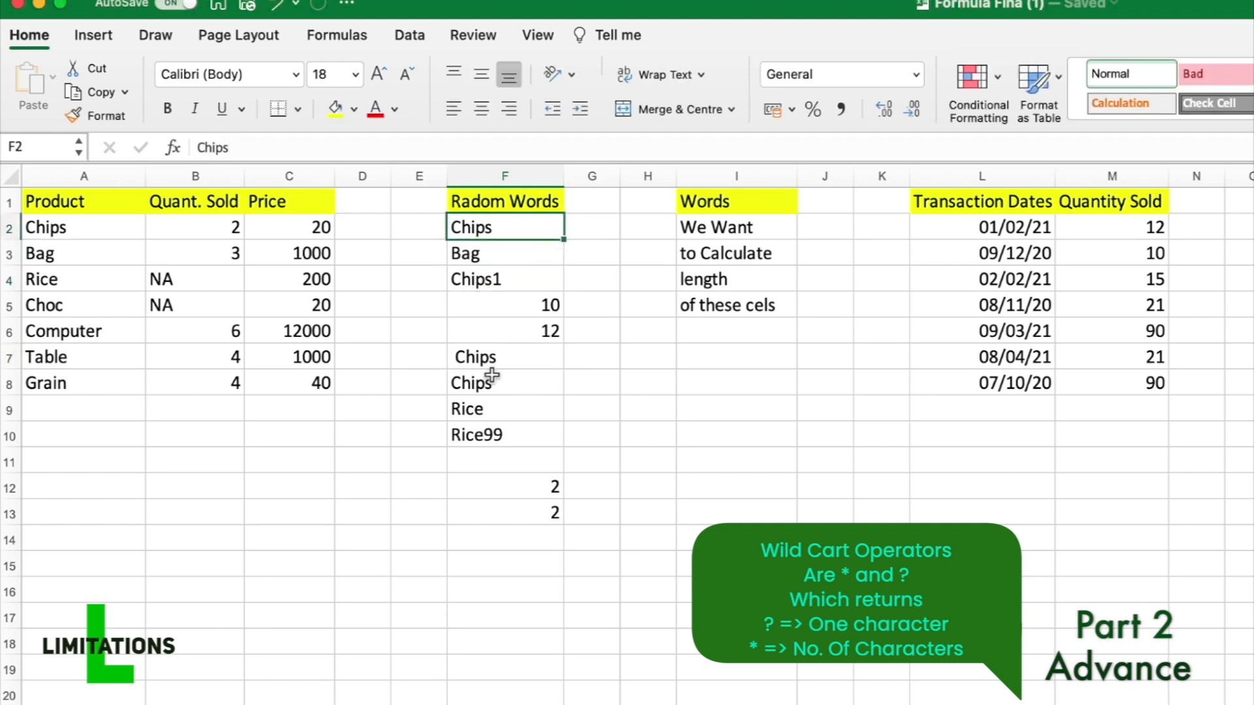
pyautogui.click(500, 385)
# - Add the ? wildcard to the F13 criterion and commit =COUNTIF(F2:F11,"Chips?")
pyautogui.doubleClick(523, 512)
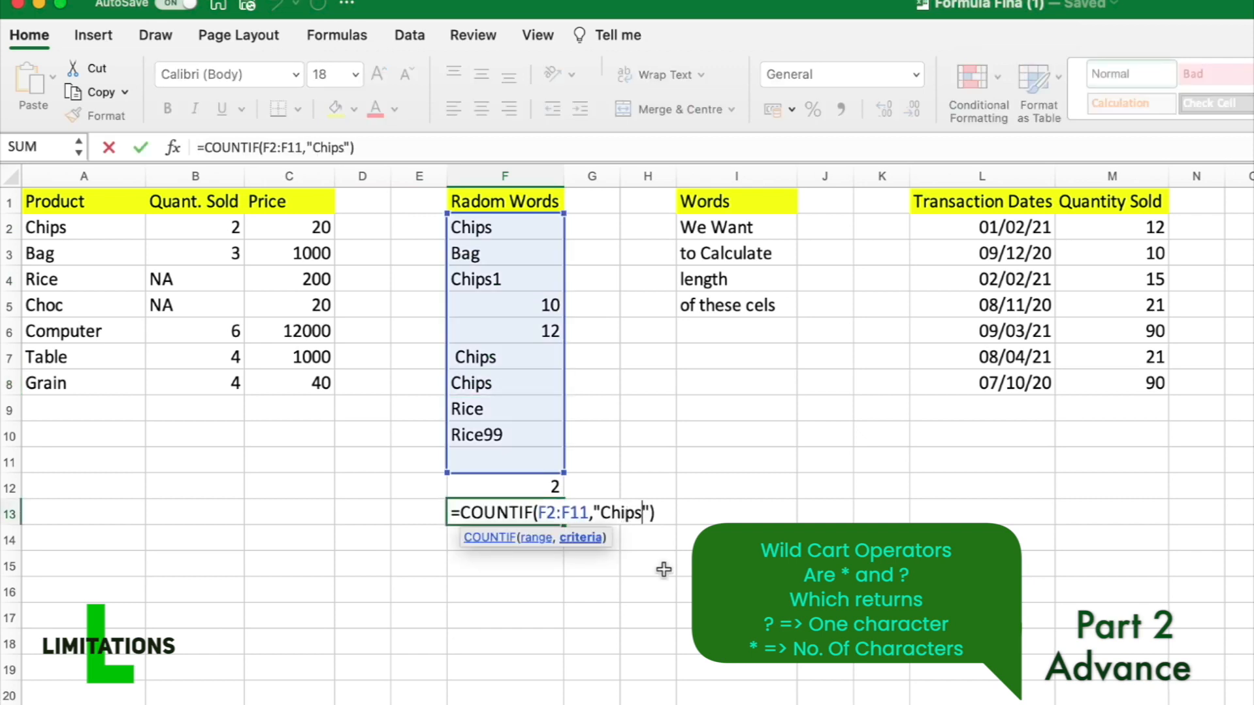
pyautogui.write('?')
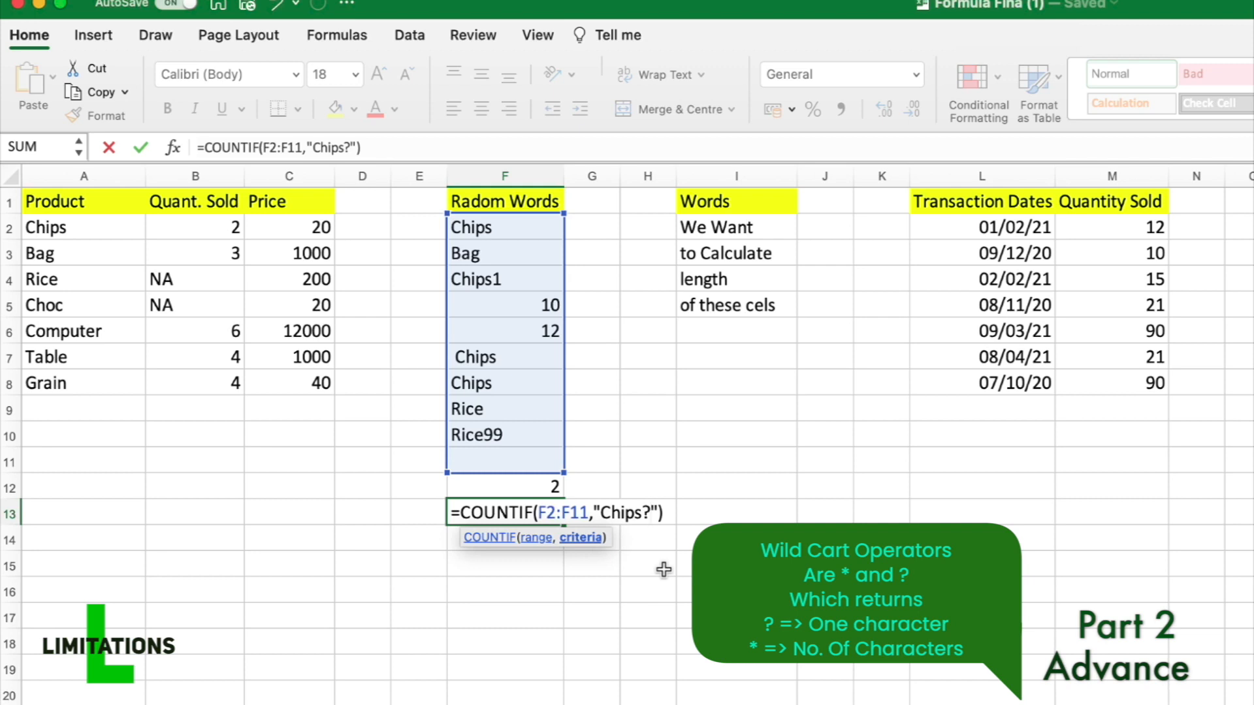
pyautogui.press('Return')
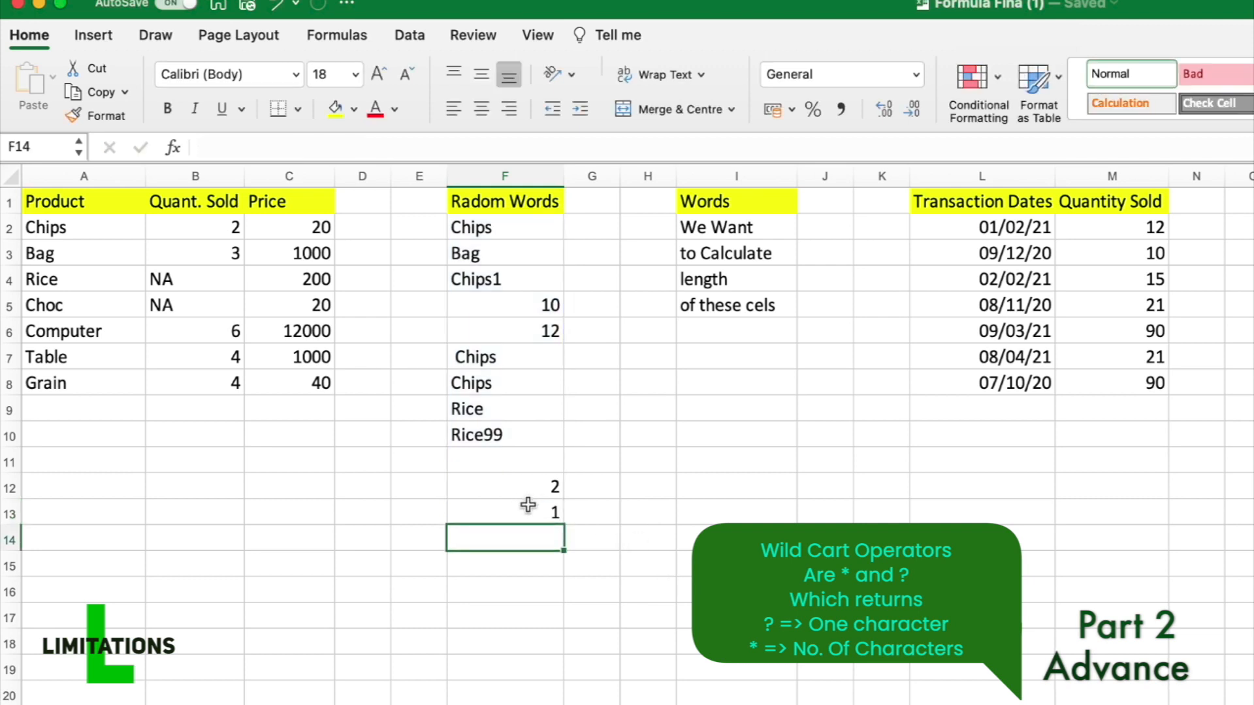
# - Replace the single-character wildcard in F13 with an asterisk, commit =COUNTIF(F2:F11,"Chips*") and check its result
pyautogui.doubleClick(528, 505)
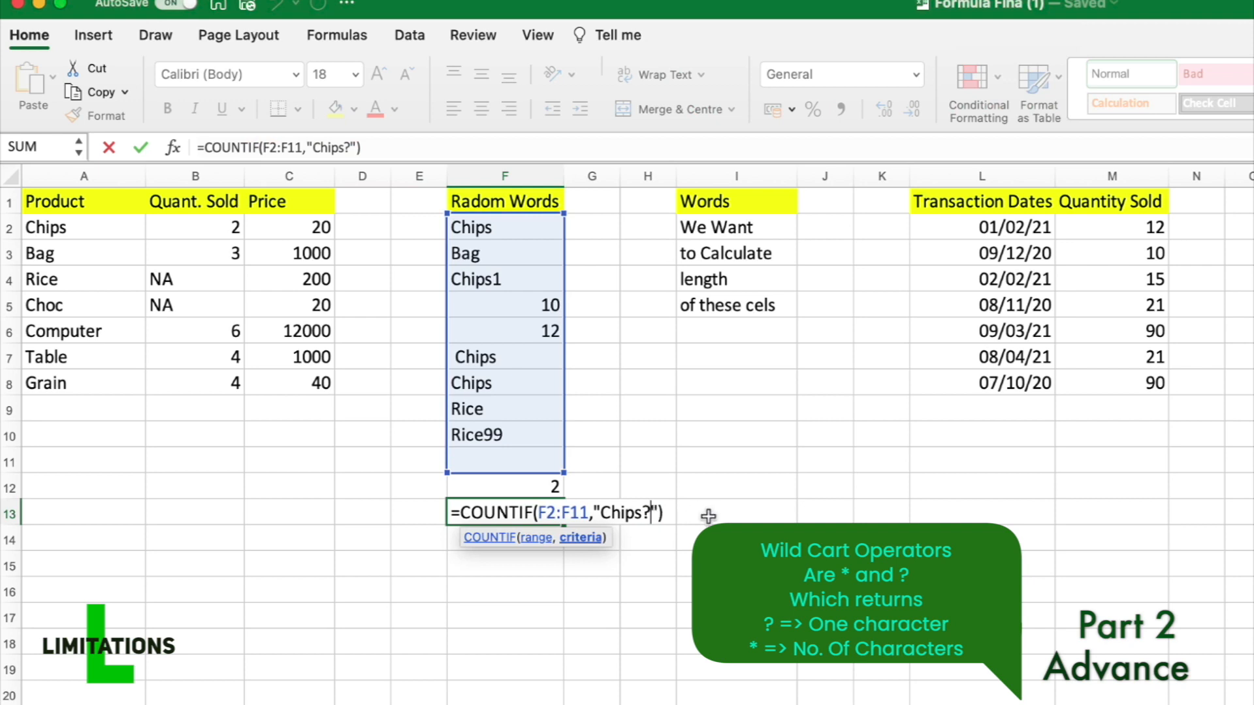
pyautogui.click(680, 513)
pyautogui.click(551, 513)
pyautogui.doubleClick(552, 514)
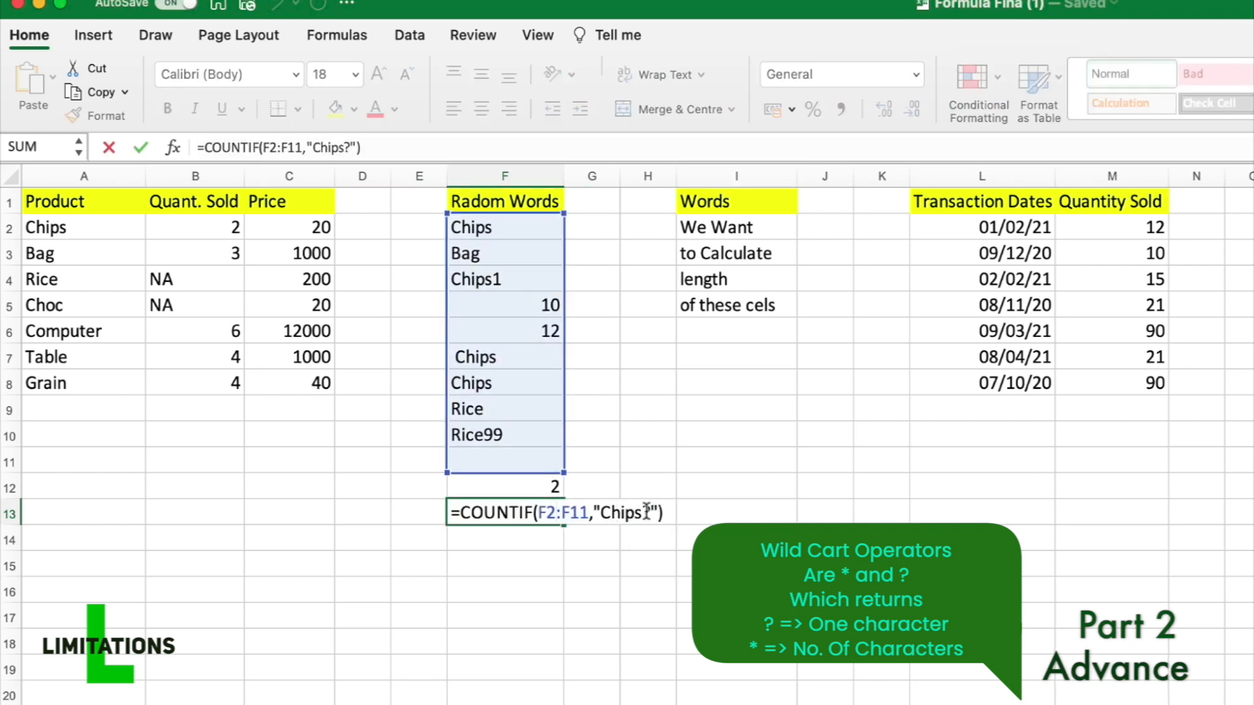
pyautogui.click(649, 512)
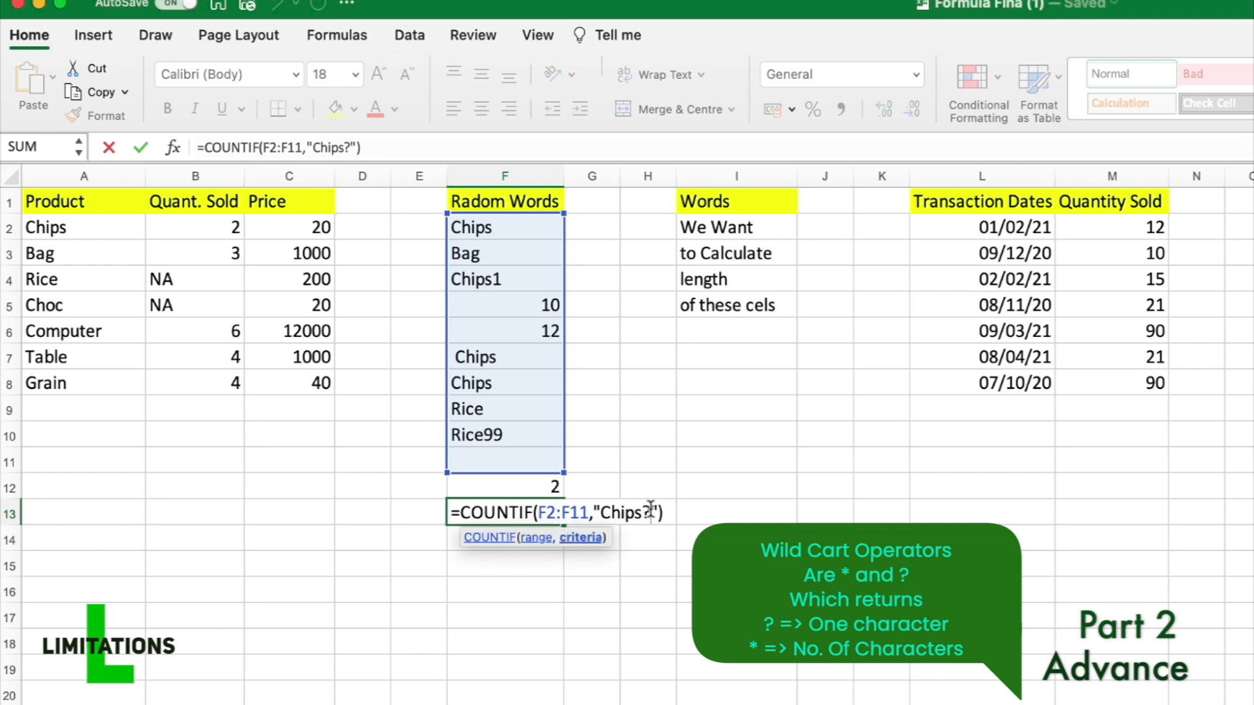
pyautogui.press('BackSpace')
pyautogui.write('*')
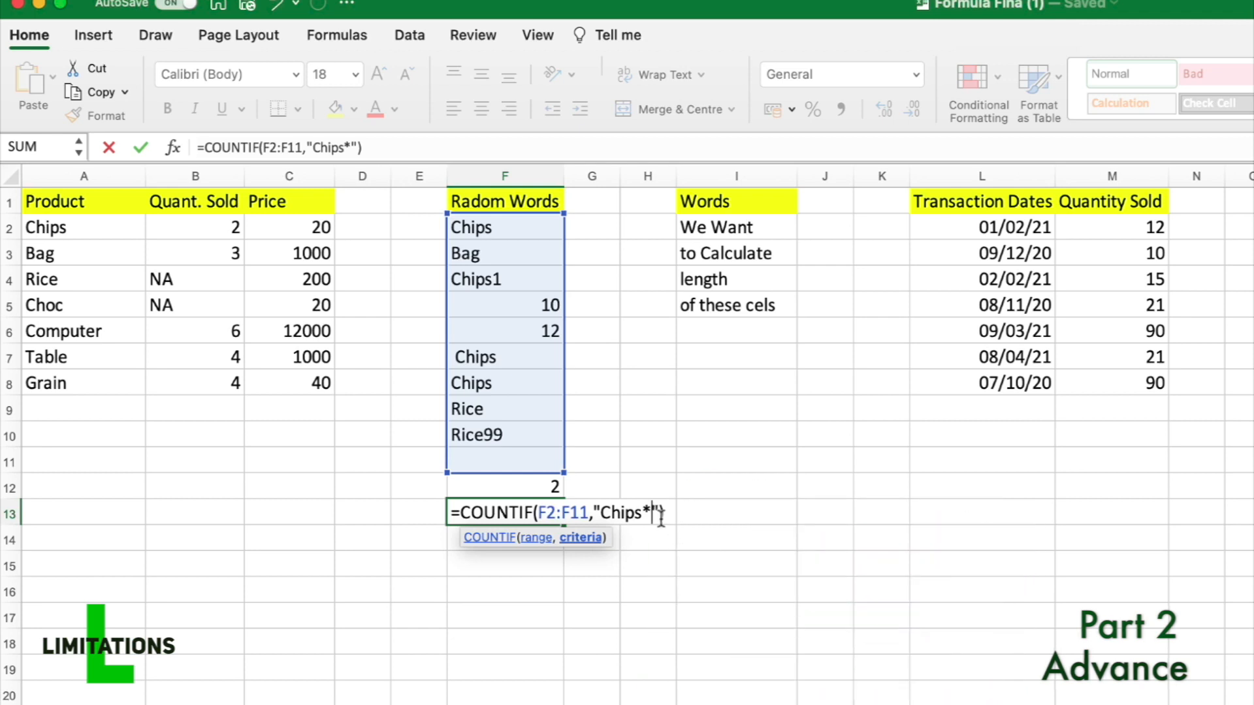
pyautogui.press('Return')
pyautogui.click(551, 513)
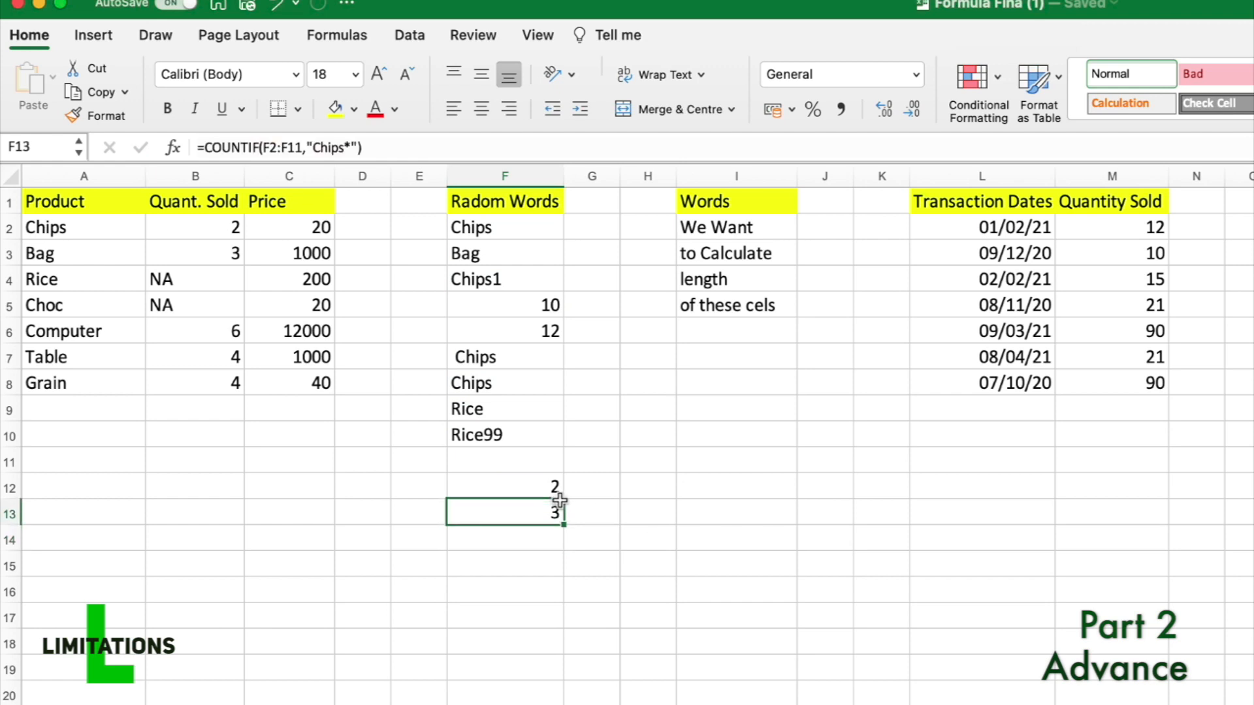
# - Try the asterisk wildcard in the F12 formula, committing =SUMPRODUCT(--(F2:F10="Chips*"))
pyautogui.click(536, 480)
pyautogui.doubleClick(537, 480)
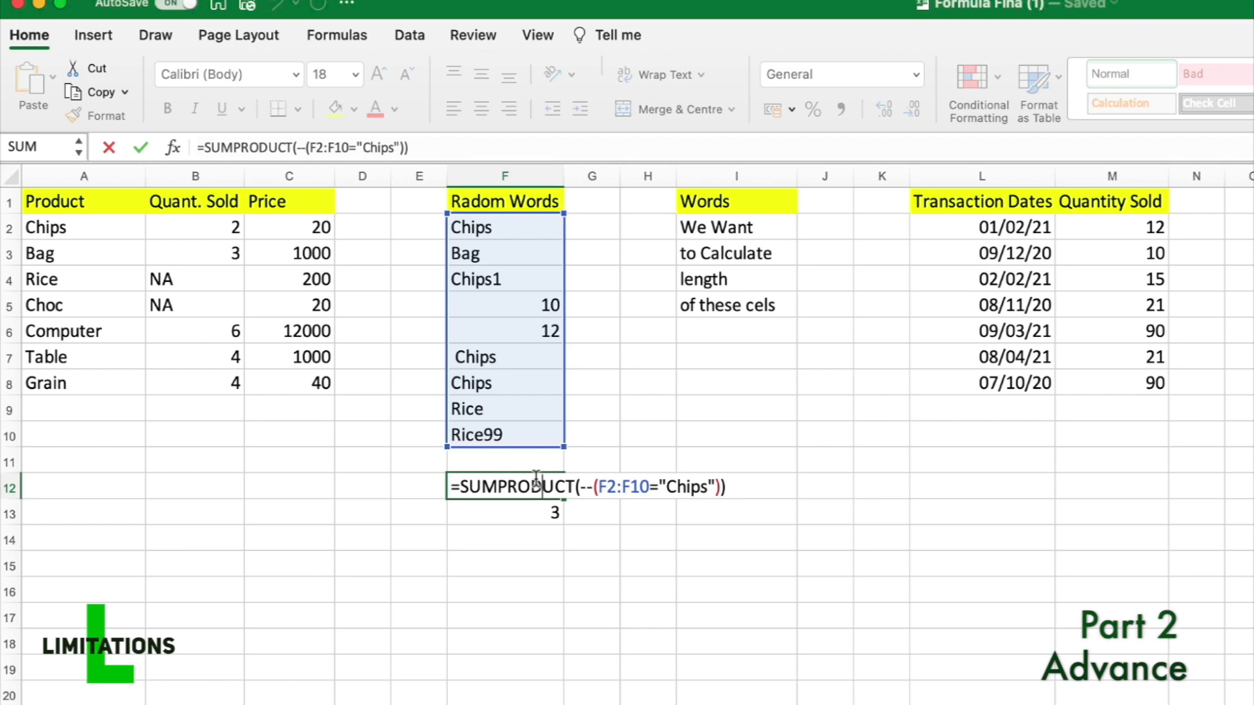
pyautogui.click(710, 485)
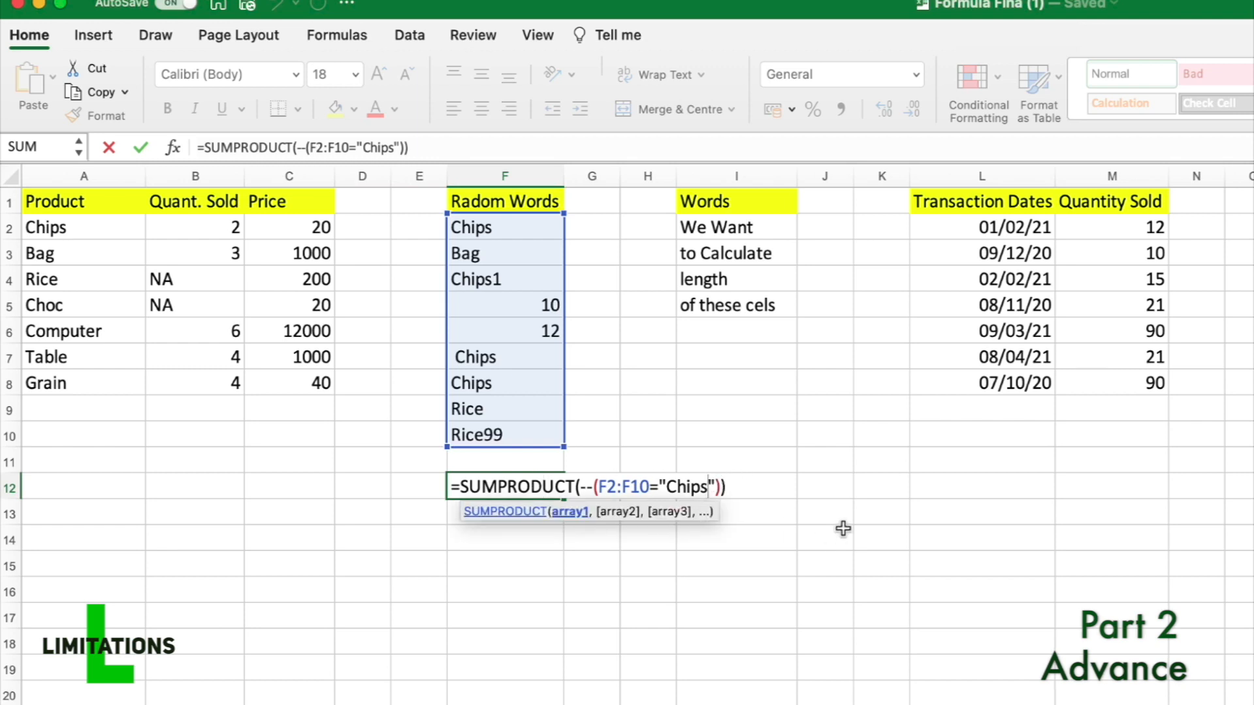
pyautogui.write('*')
pyautogui.press('Return')
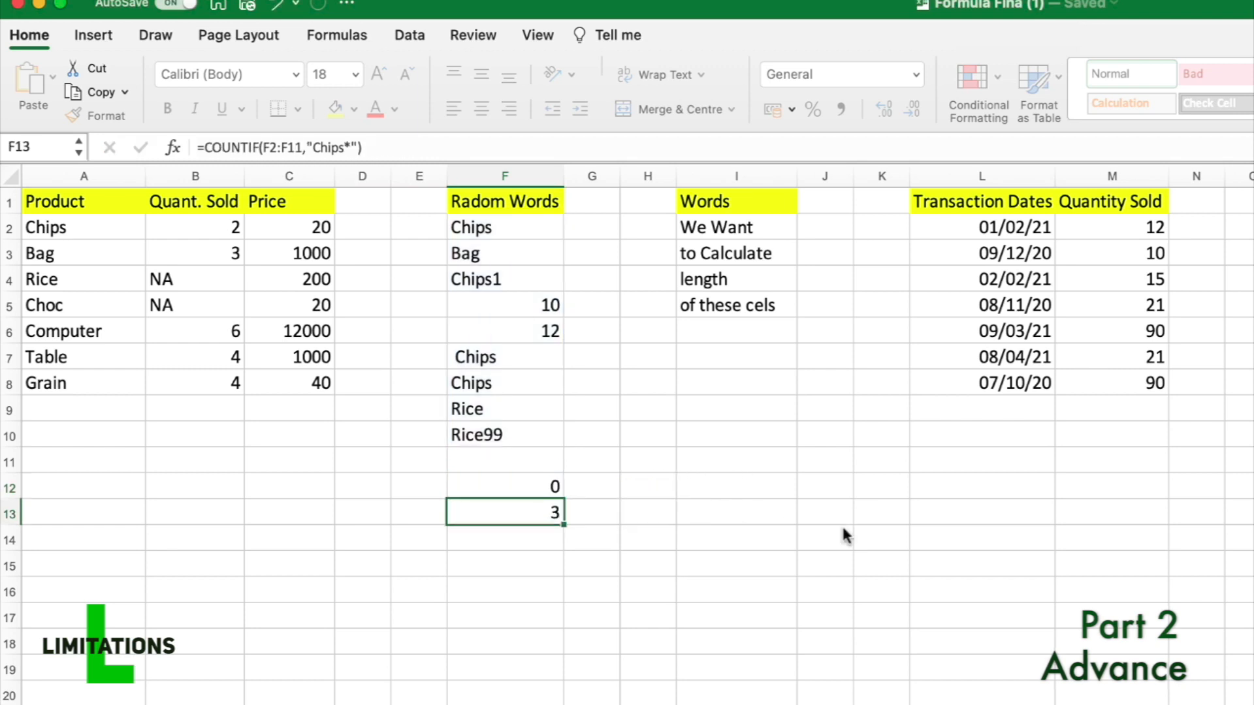
# - Change the F12 formula to =SUMPRODUCT(--(F2:F10="Chips?")) and commit it, then clear F12 and F13
pyautogui.click(532, 483)
pyautogui.doubleClick(531, 486)
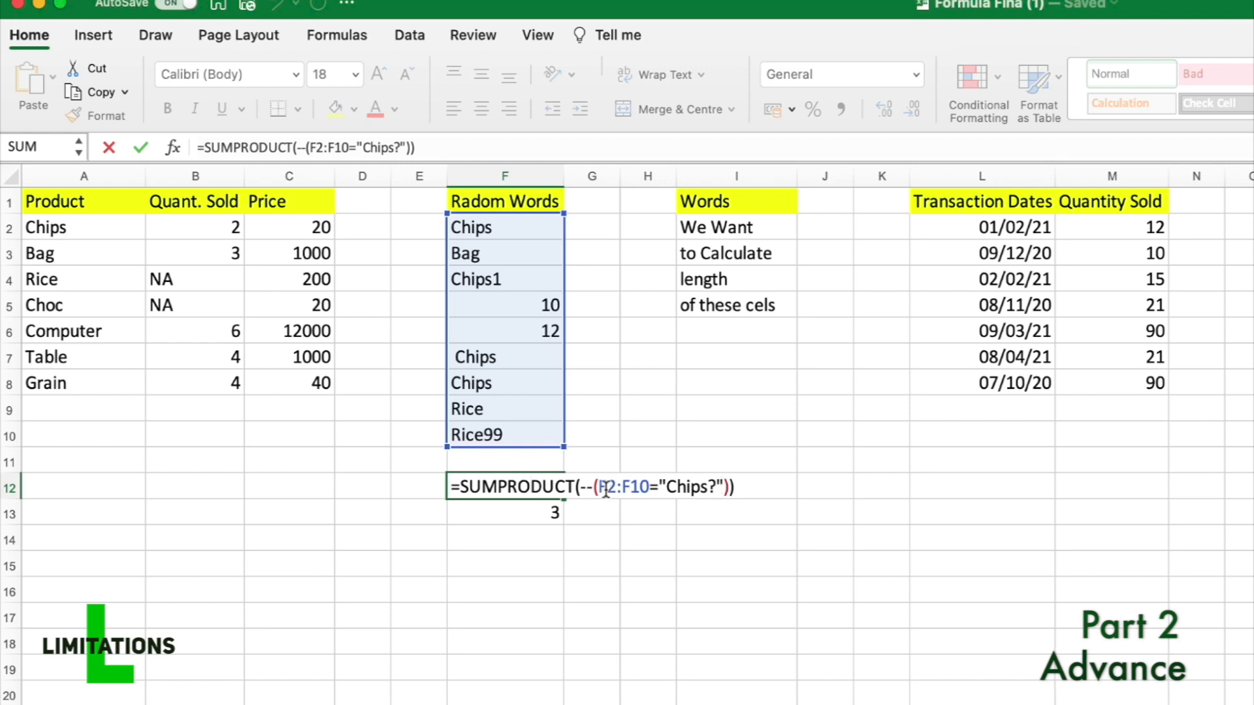
pyautogui.moveTo(594, 487); pyautogui.dragTo(579, 487)
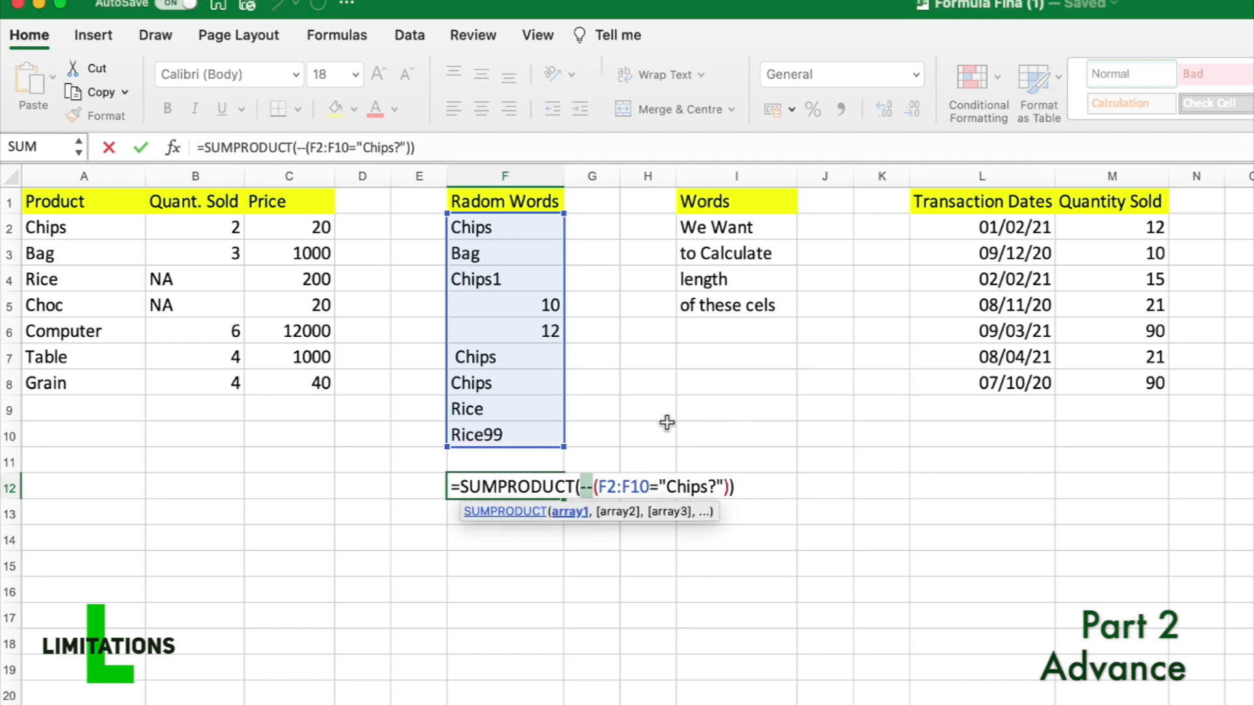
pyautogui.click(763, 495)
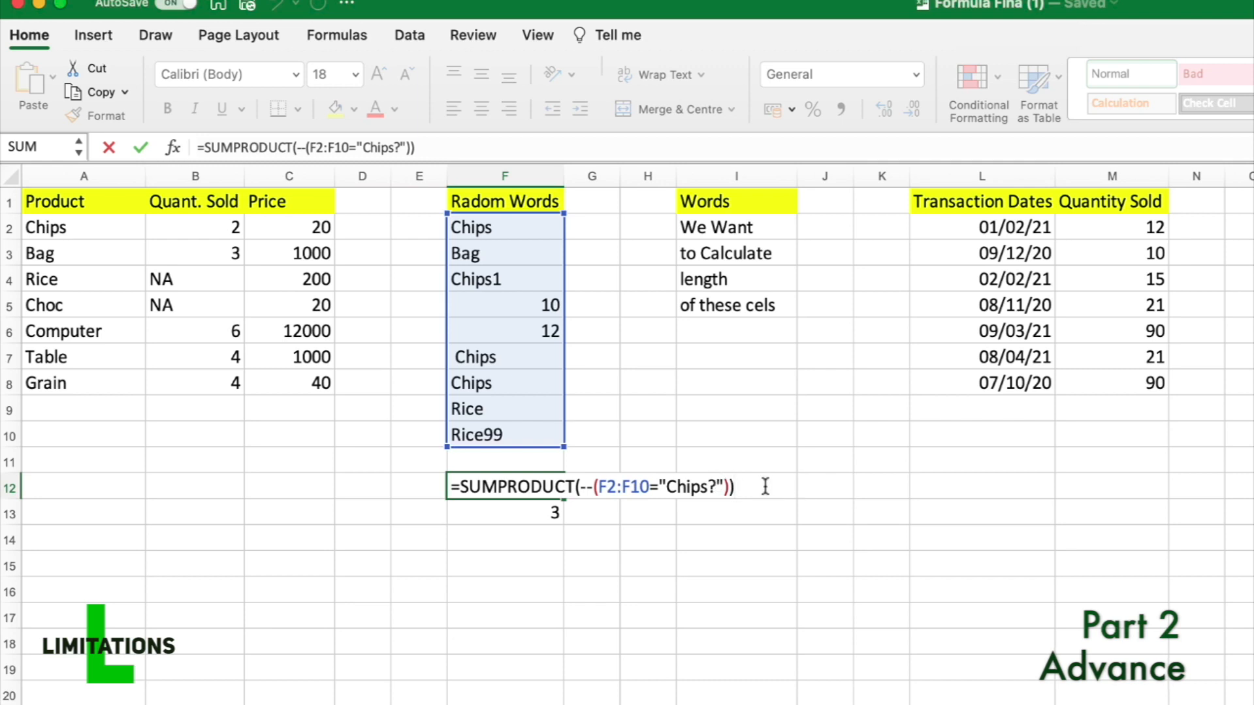
pyautogui.press('Return')
pyautogui.click(540, 481)
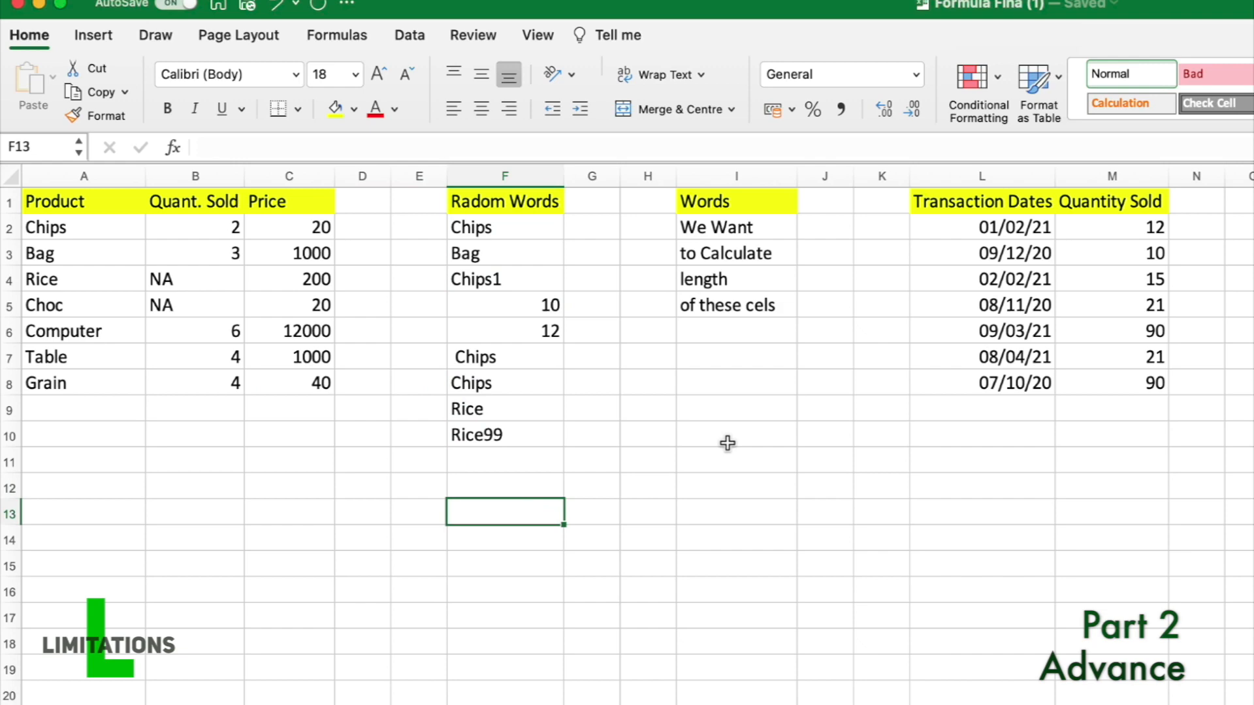
# - Enter the formula =SUM(LEN(I2:I5)) in cell I11 to total the text length of the Words list
pyautogui.click(729, 454)
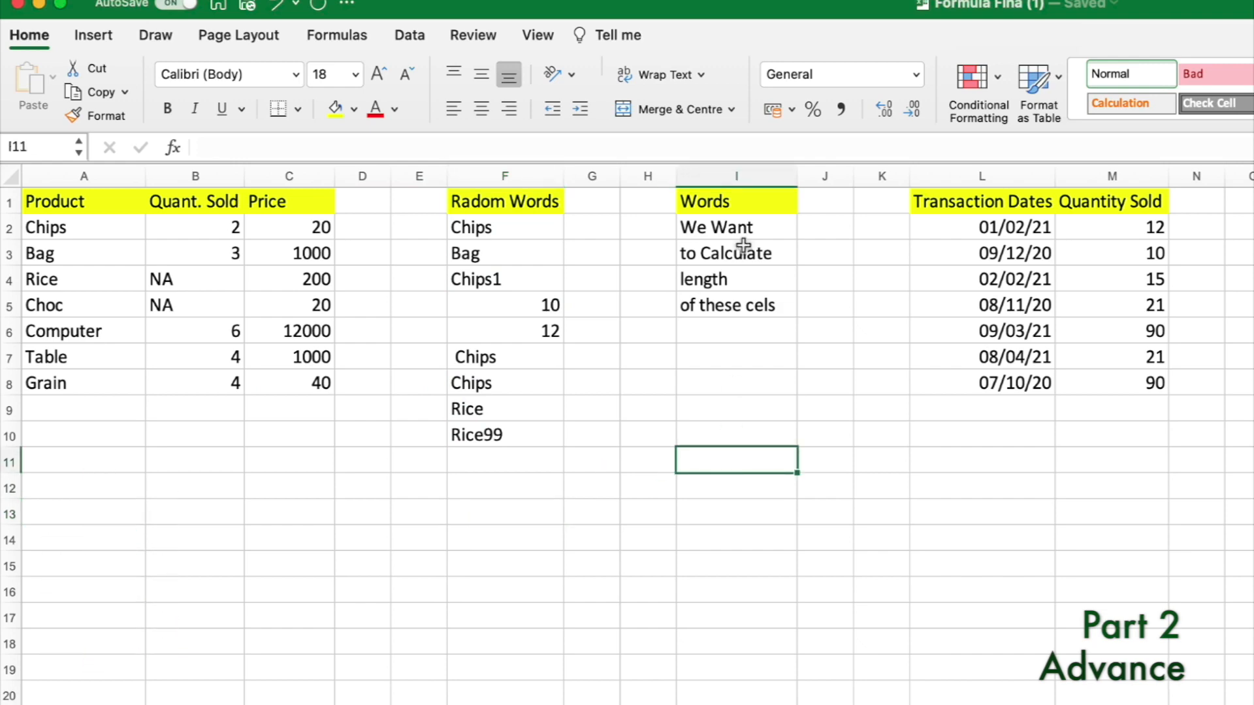
pyautogui.moveTo(729, 204); pyautogui.dragTo(725, 305)
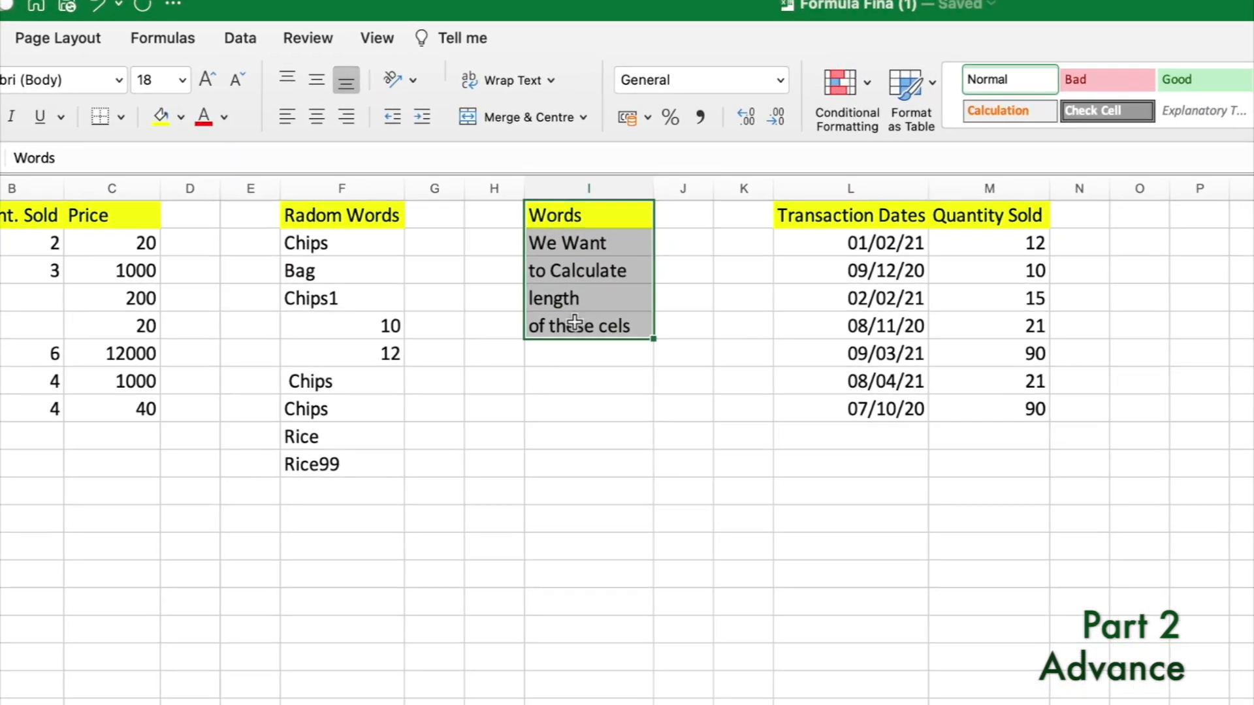
pyautogui.click(584, 503)
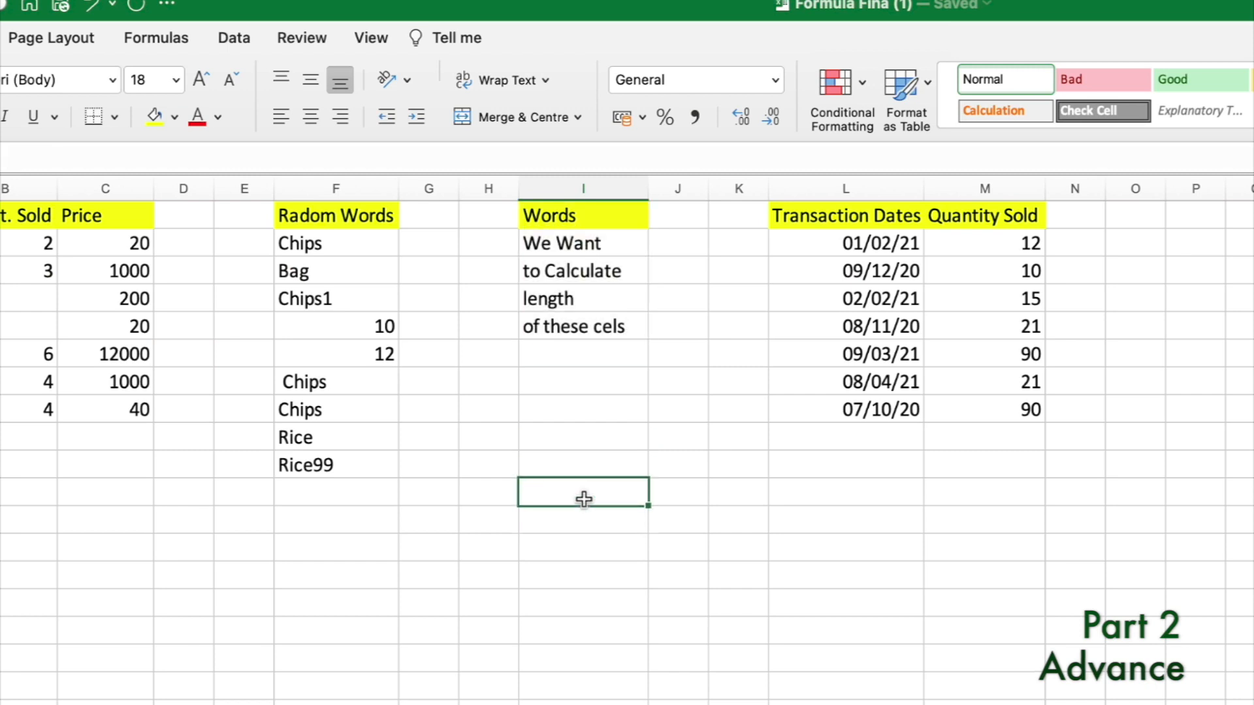
pyautogui.click(601, 232)
pyautogui.moveTo(601, 232); pyautogui.dragTo(604, 328)
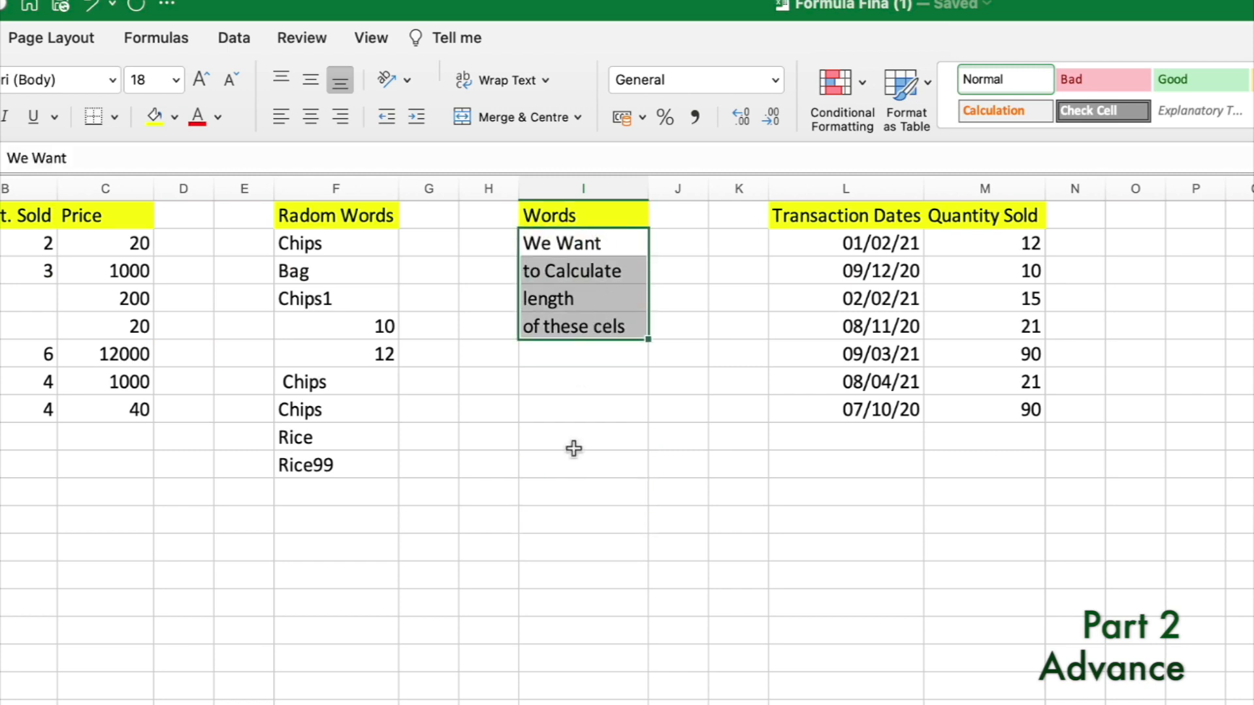
pyautogui.doubleClick(559, 492)
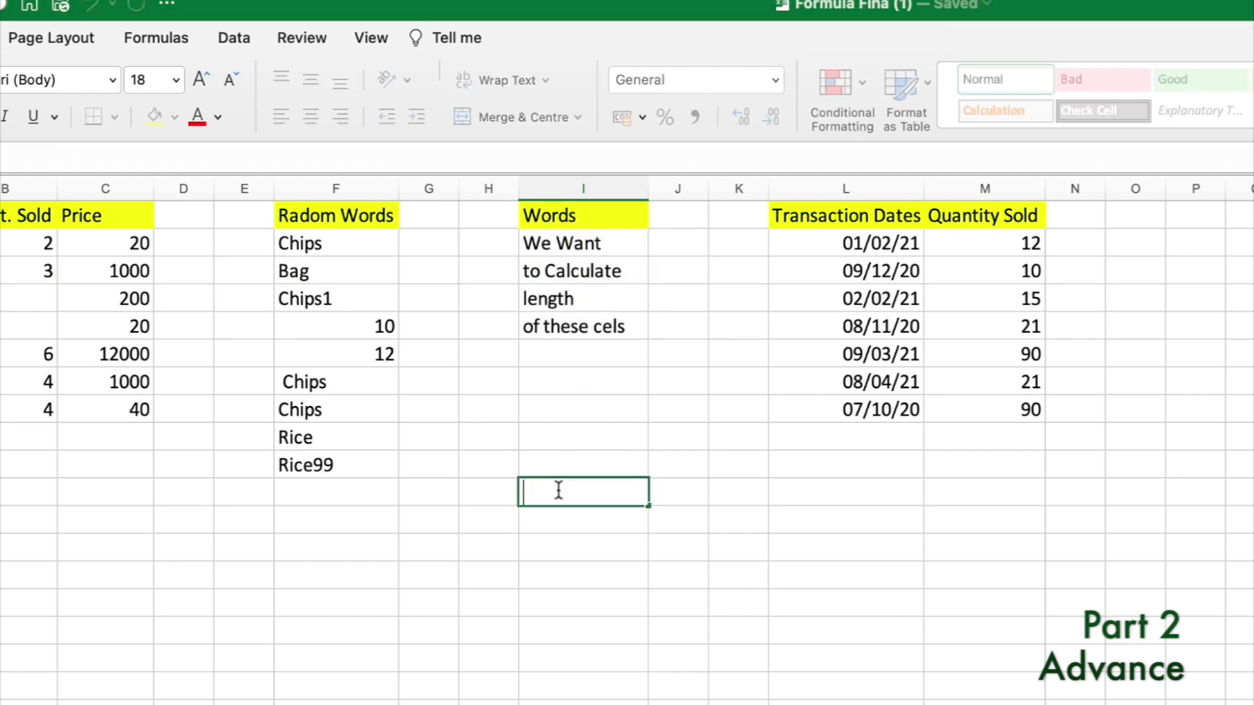
pyautogui.write('=SU')
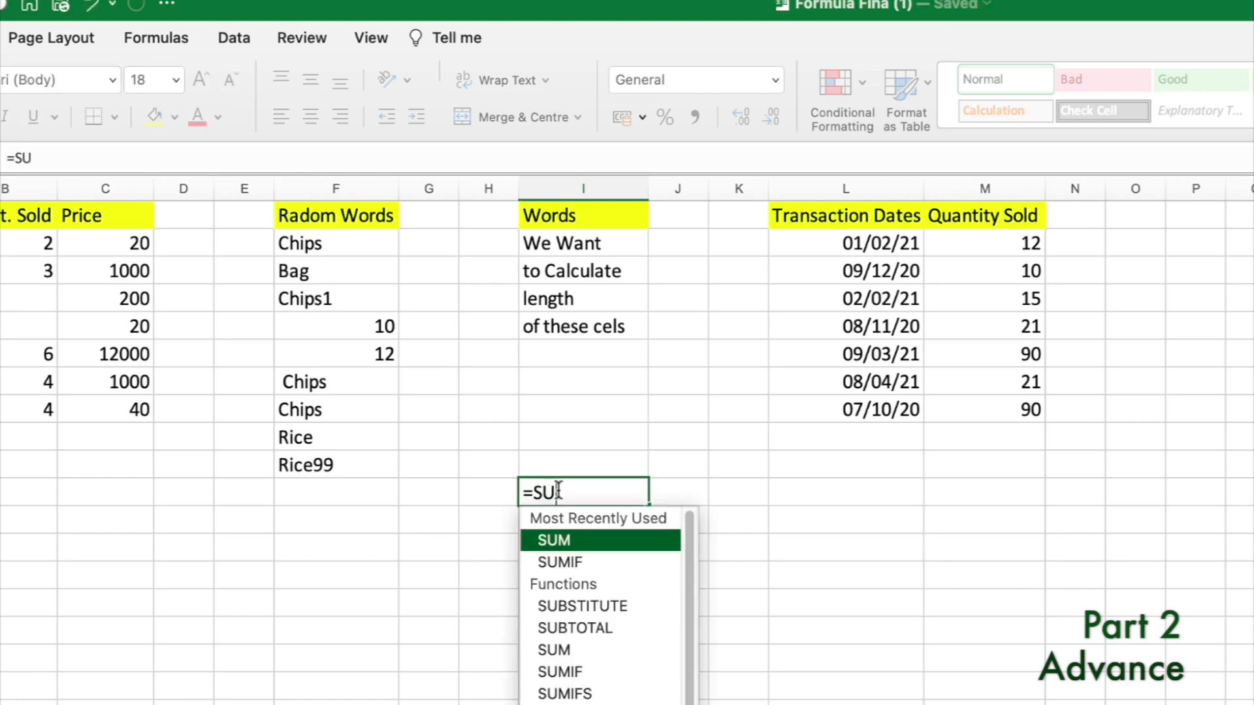
pyautogui.write('M(LEN(')
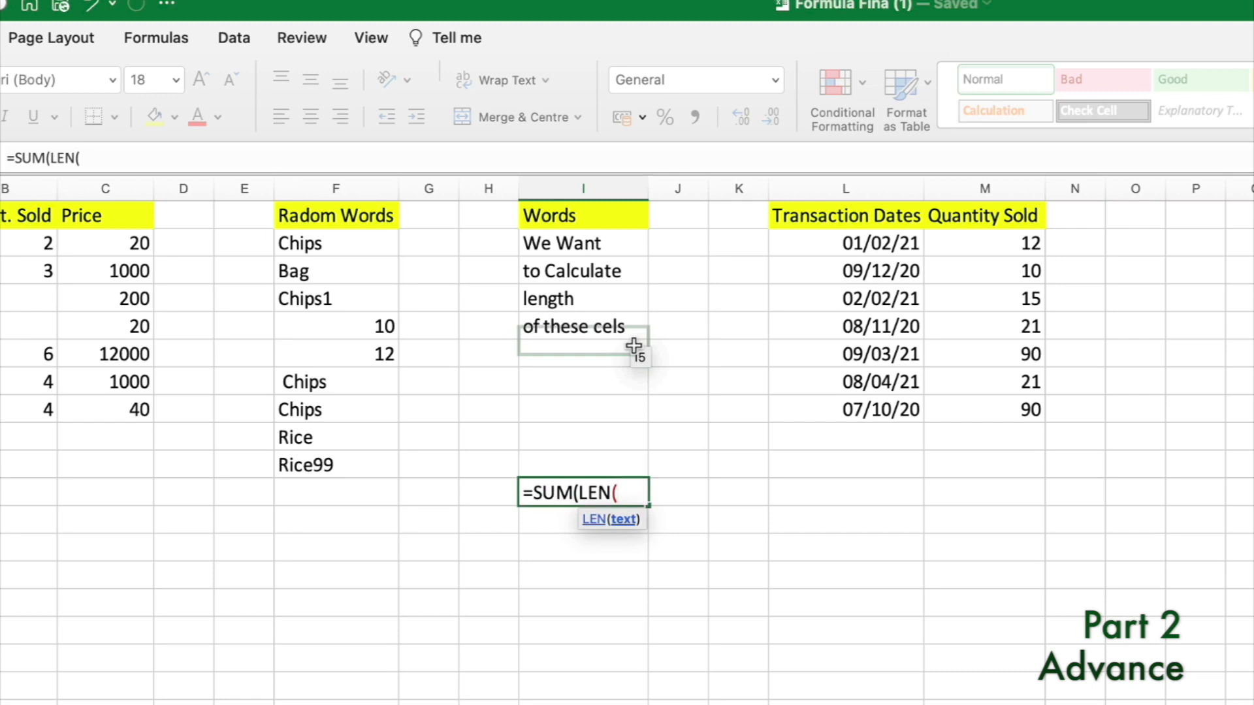
pyautogui.moveTo(591, 244); pyautogui.dragTo(599, 326)
pyautogui.write('))')
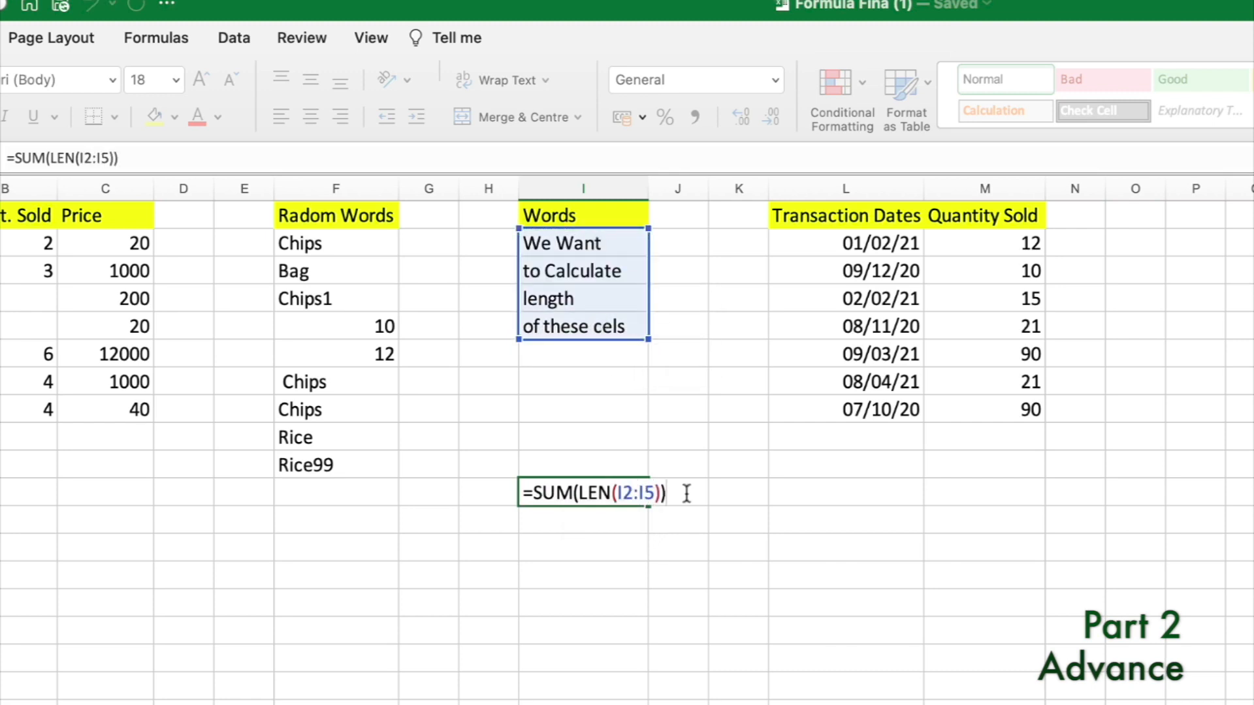
pyautogui.press('Return')
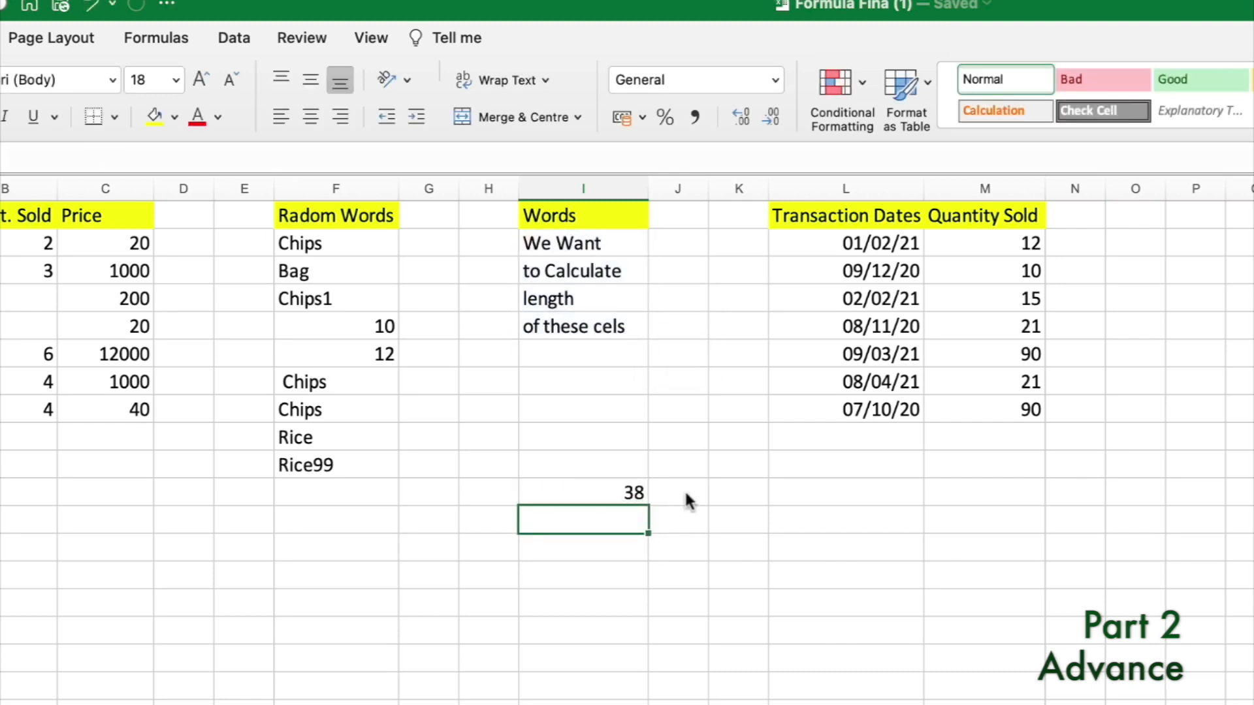
# - Change the I11 formula's function from SUM to SUMPRODUCT, committing =SUMPRODUCT(LEN(I2:I5))
pyautogui.click(635, 491)
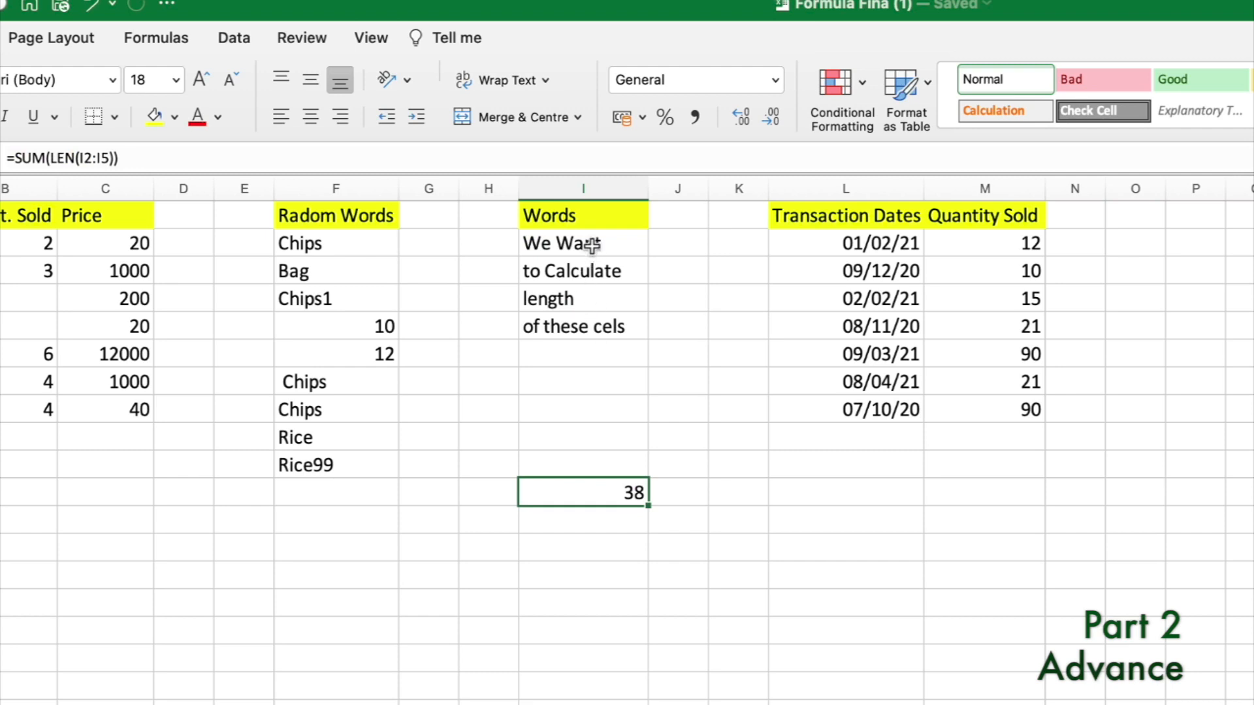
pyautogui.moveTo(592, 245)
pyautogui.mouseDown()
pyautogui.moveTo(594, 311)
pyautogui.moveTo(578, 323)
pyautogui.mouseUp()
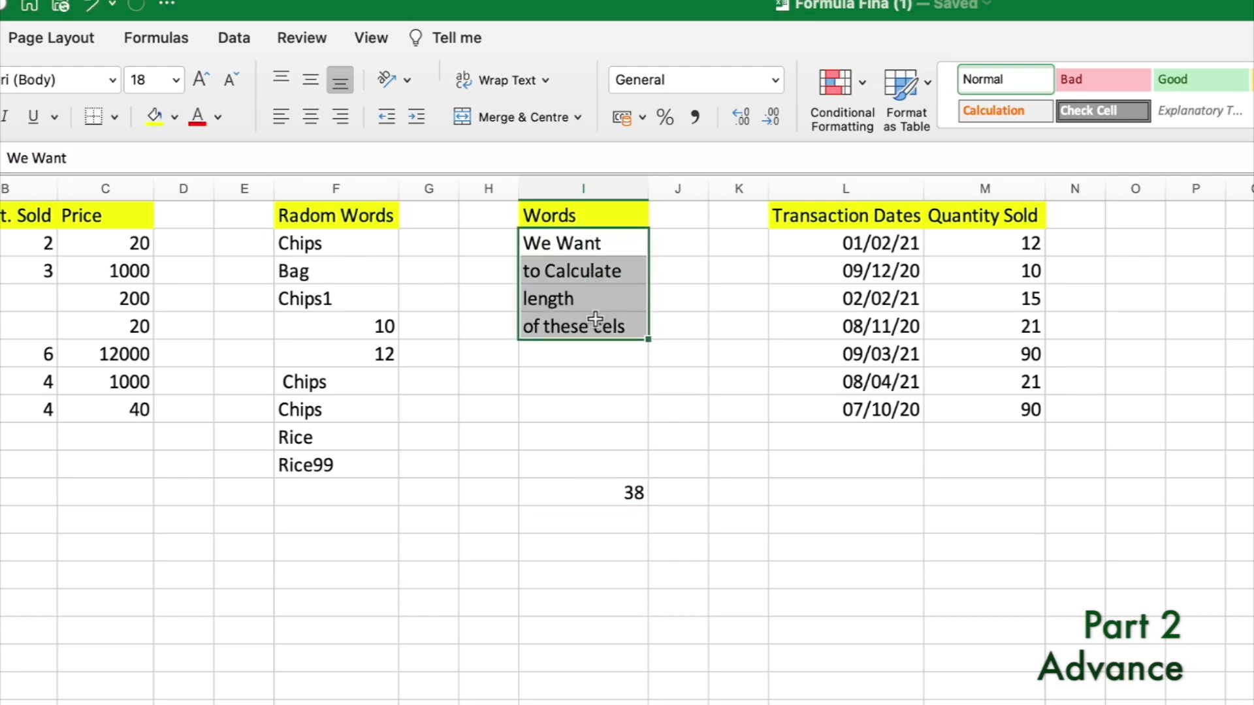
pyautogui.click(605, 484)
pyautogui.doubleClick(605, 485)
pyautogui.press('Escape')
pyautogui.doubleClick(606, 484)
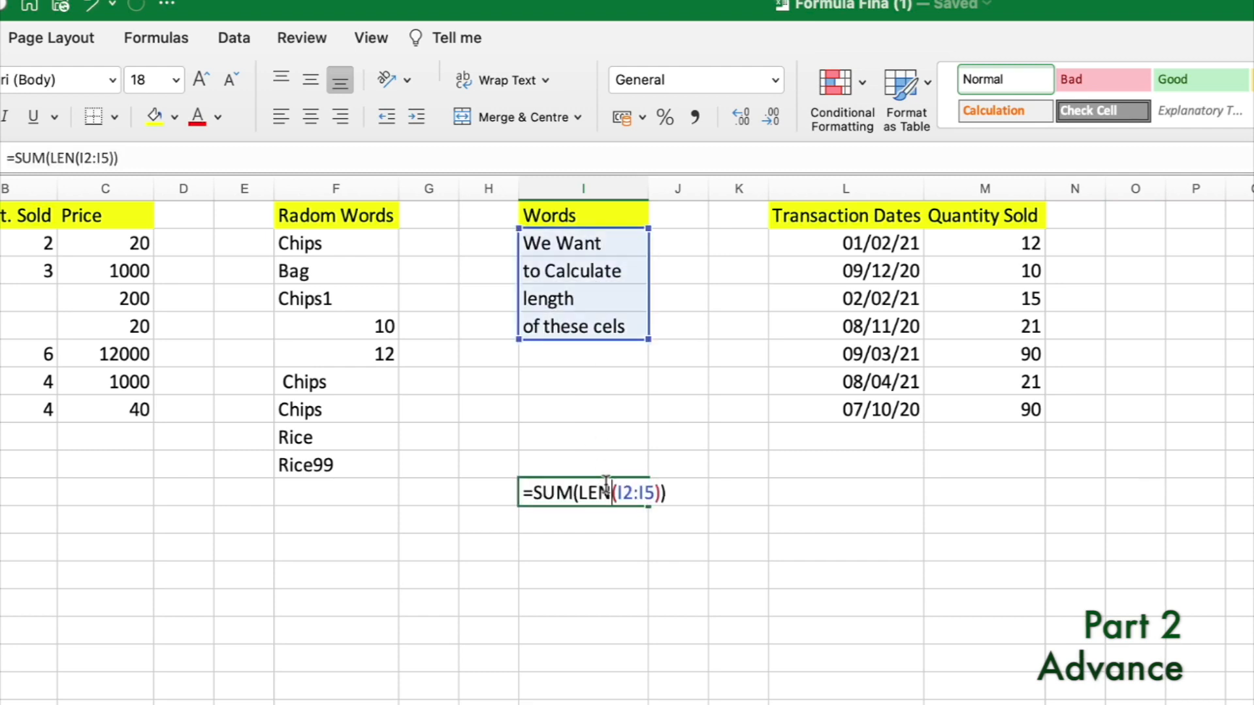
pyautogui.click(573, 491)
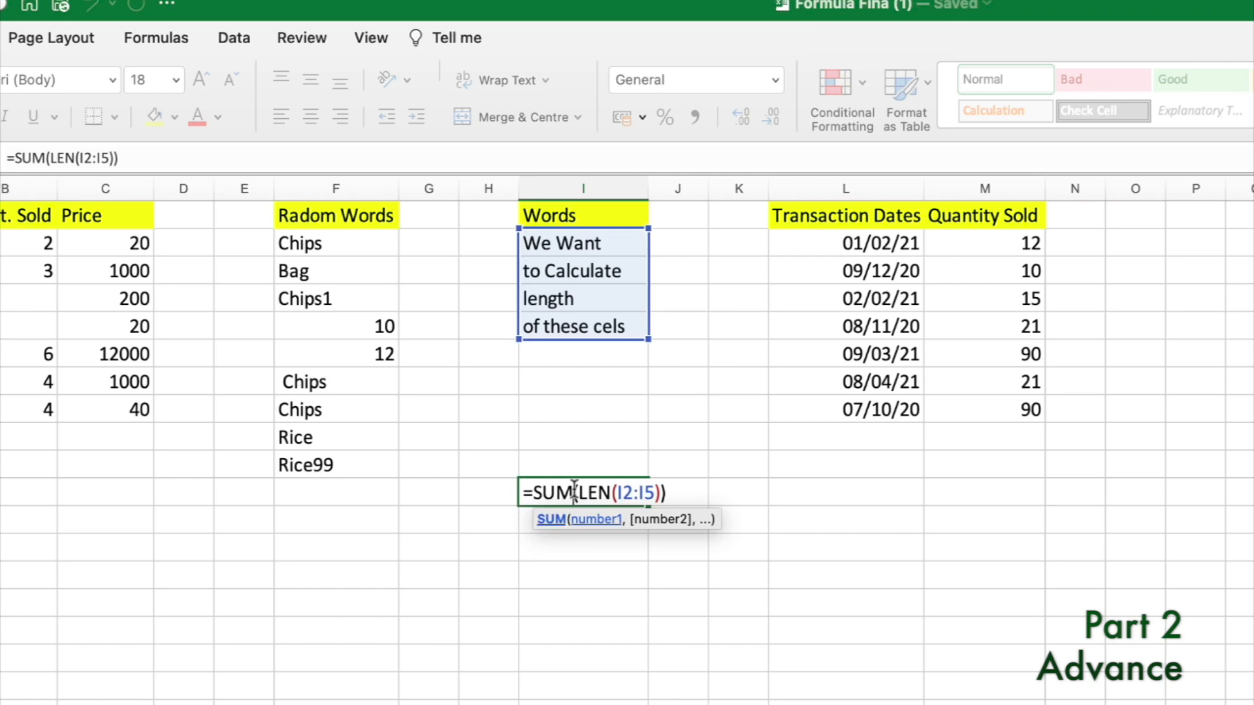
pyautogui.write('PRODUCT')
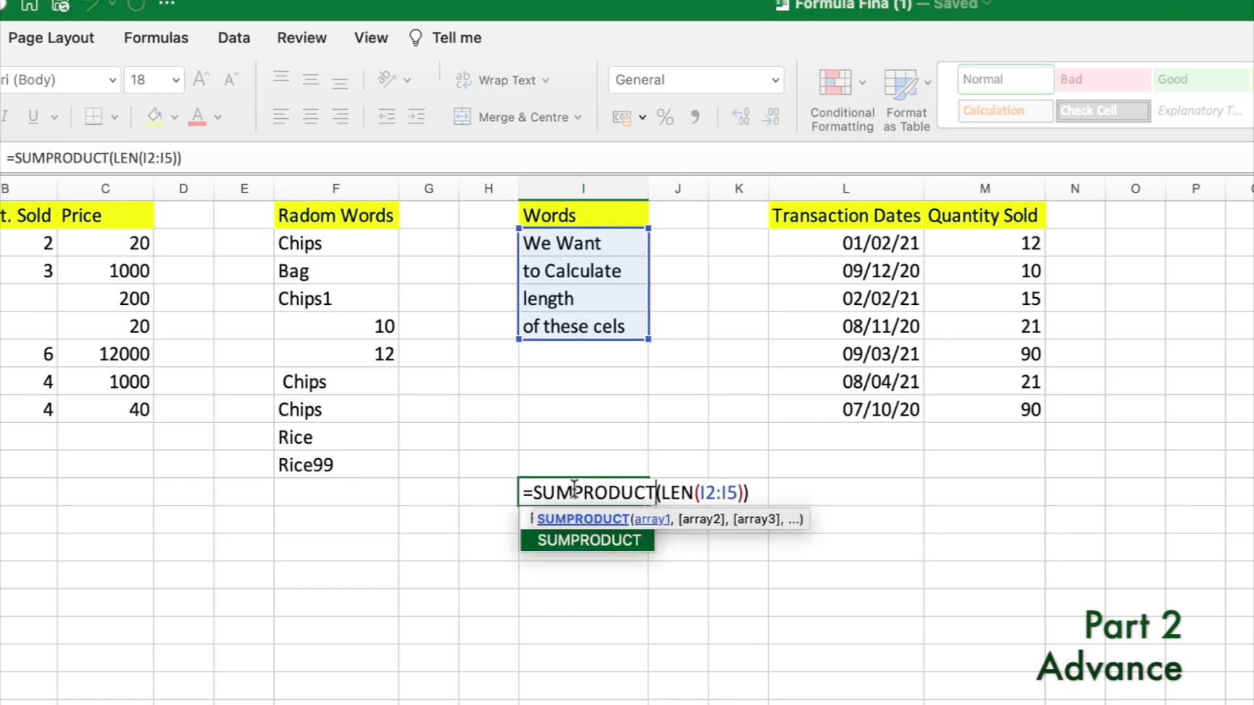
pyautogui.press('Return')
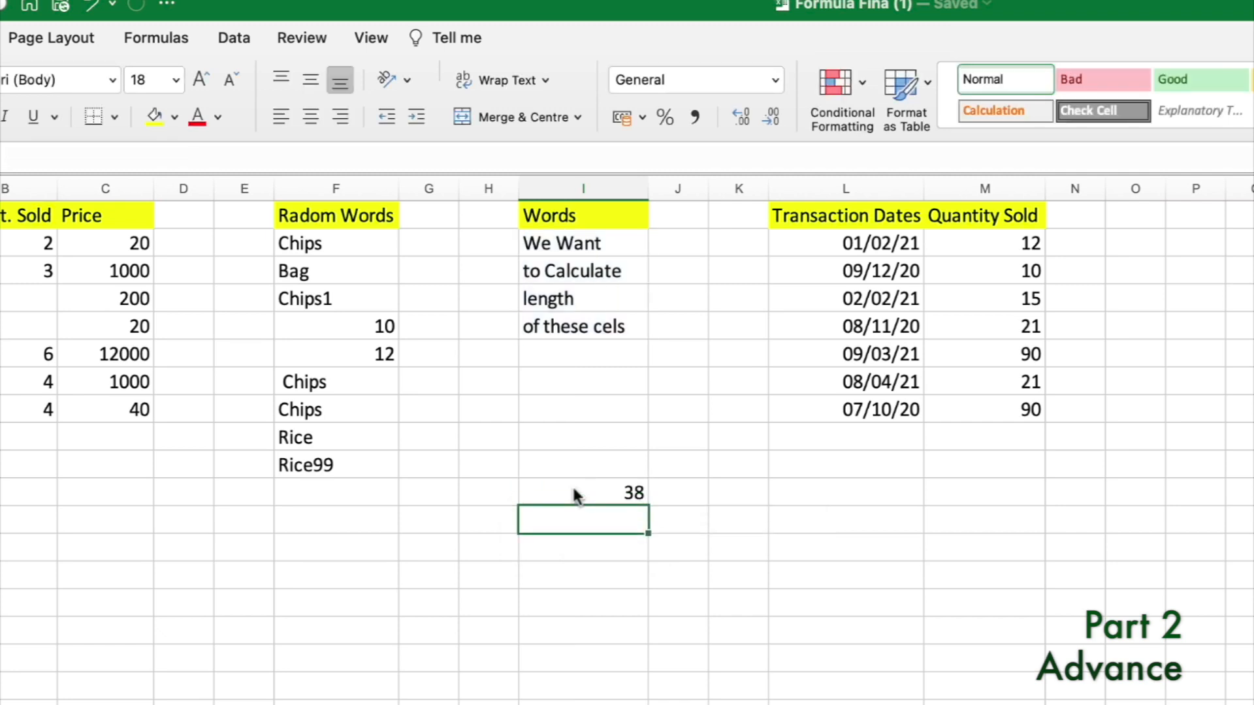
# - Review the SUMPRODUCT formula in I11 against the empty helper range J2:J5 beside the Words list
pyautogui.click(617, 496)
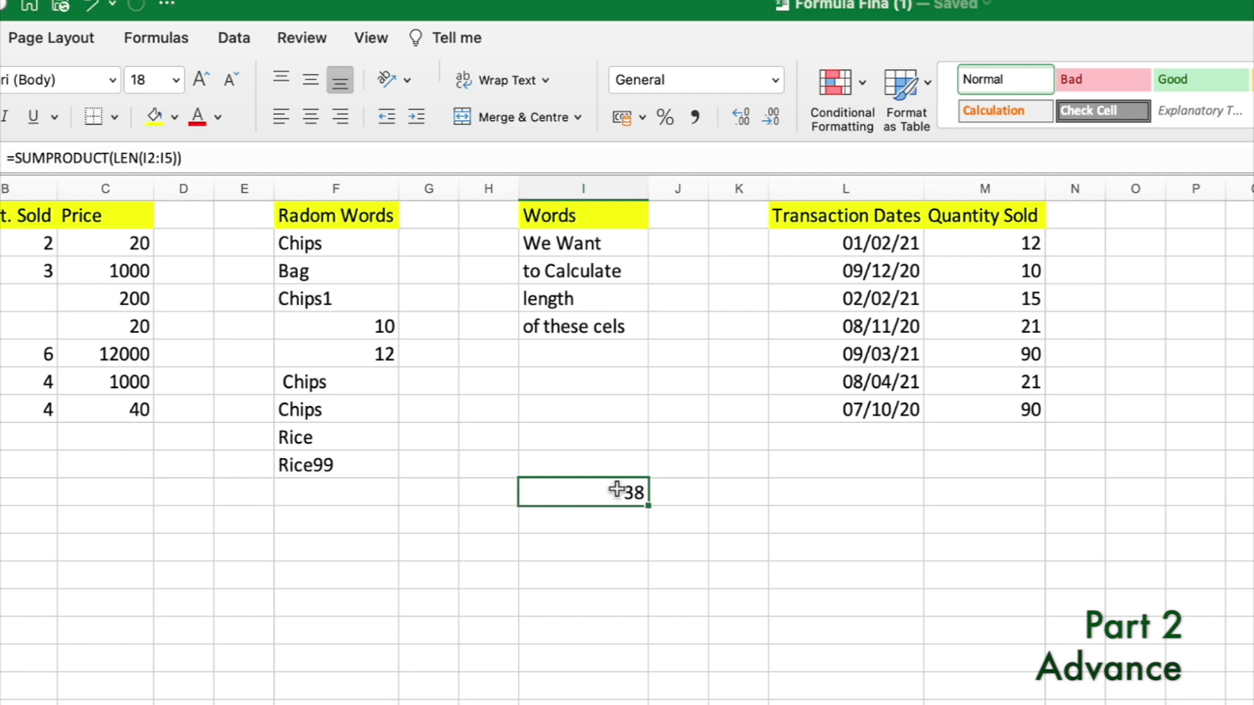
pyautogui.moveTo(669, 236); pyautogui.dragTo(667, 325)
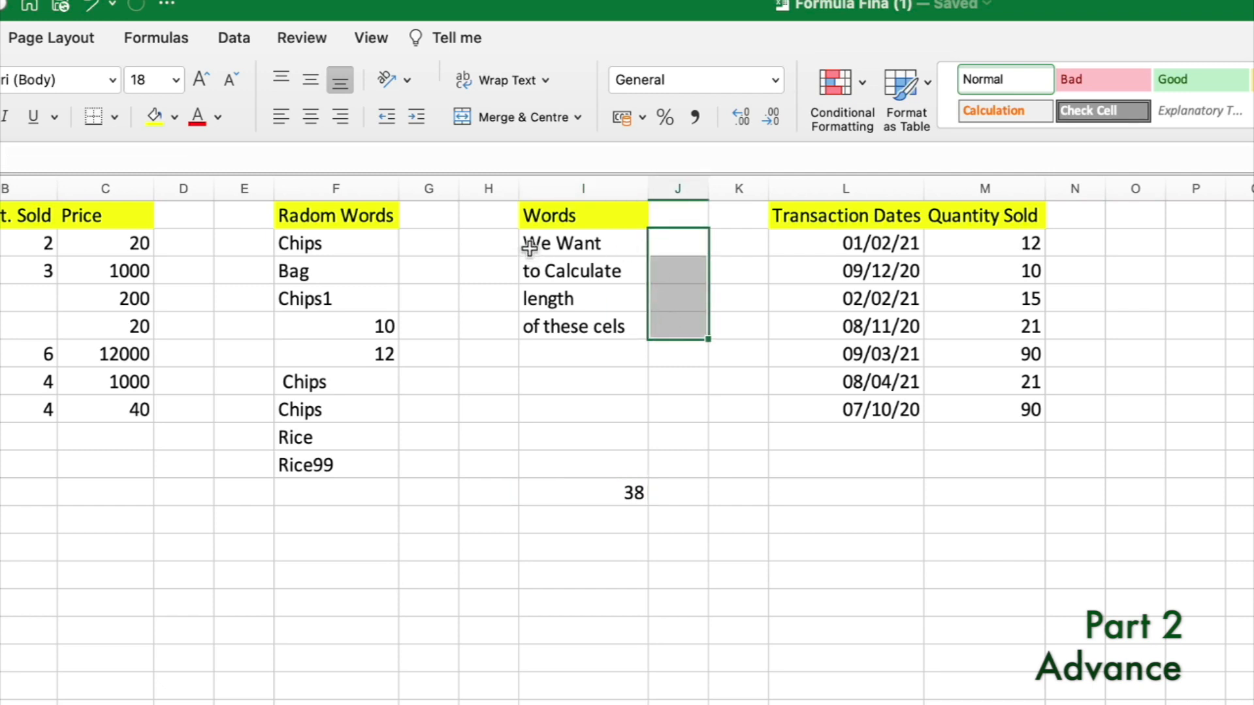
pyautogui.click(669, 211)
pyautogui.moveTo(675, 241); pyautogui.dragTo(677, 322)
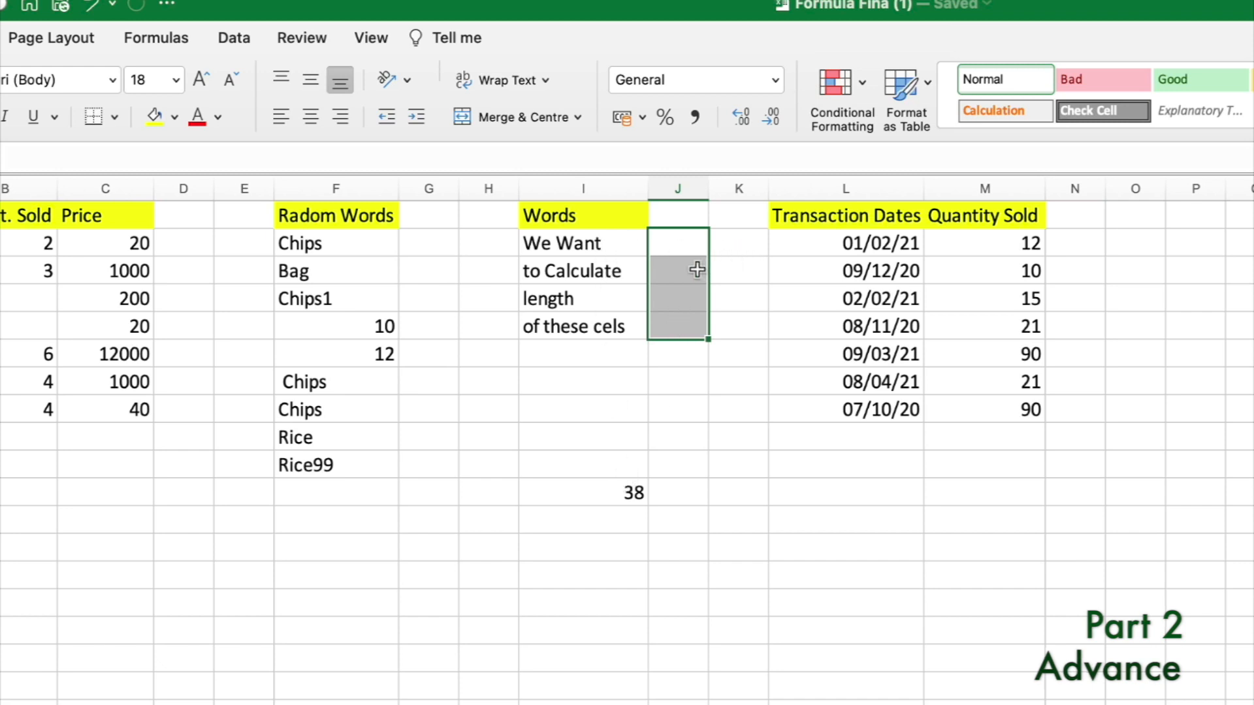
pyautogui.click(637, 496)
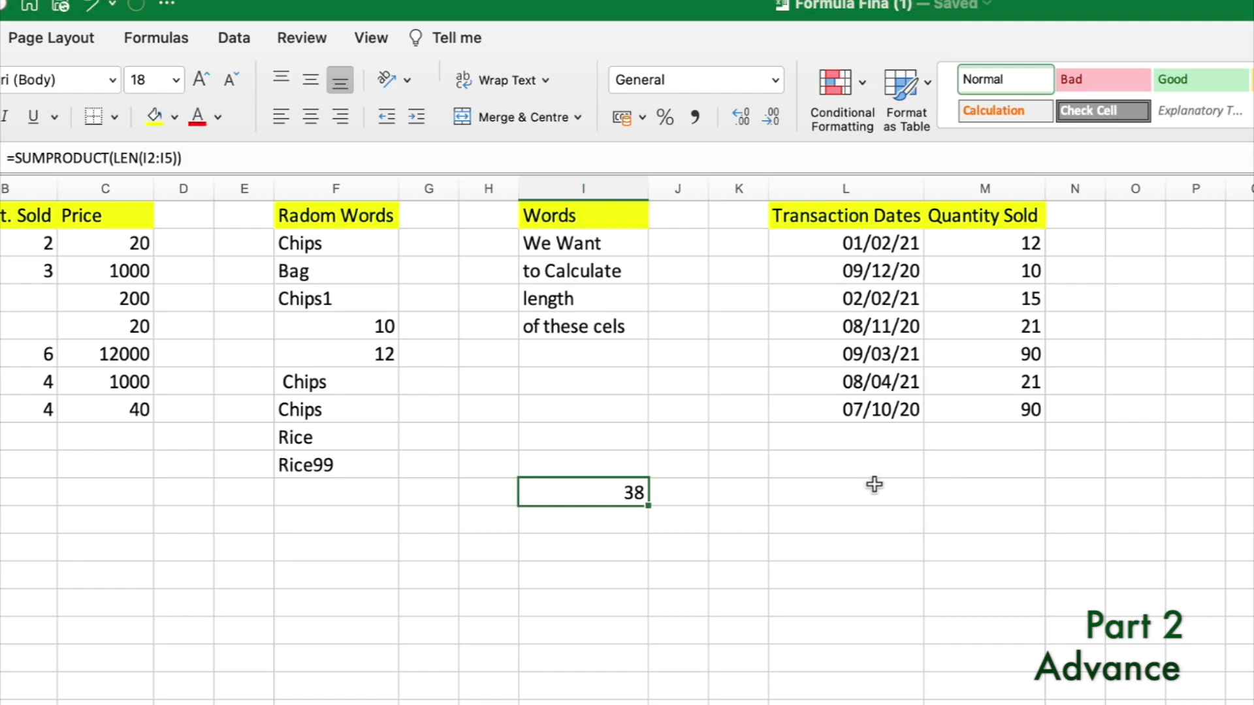
# - Examine the Transaction Dates and Quantity Sold table, focusing on the 2020 rows 09/12/20 and 08/11/20
pyautogui.click(755, 495)
pyautogui.click(783, 494)
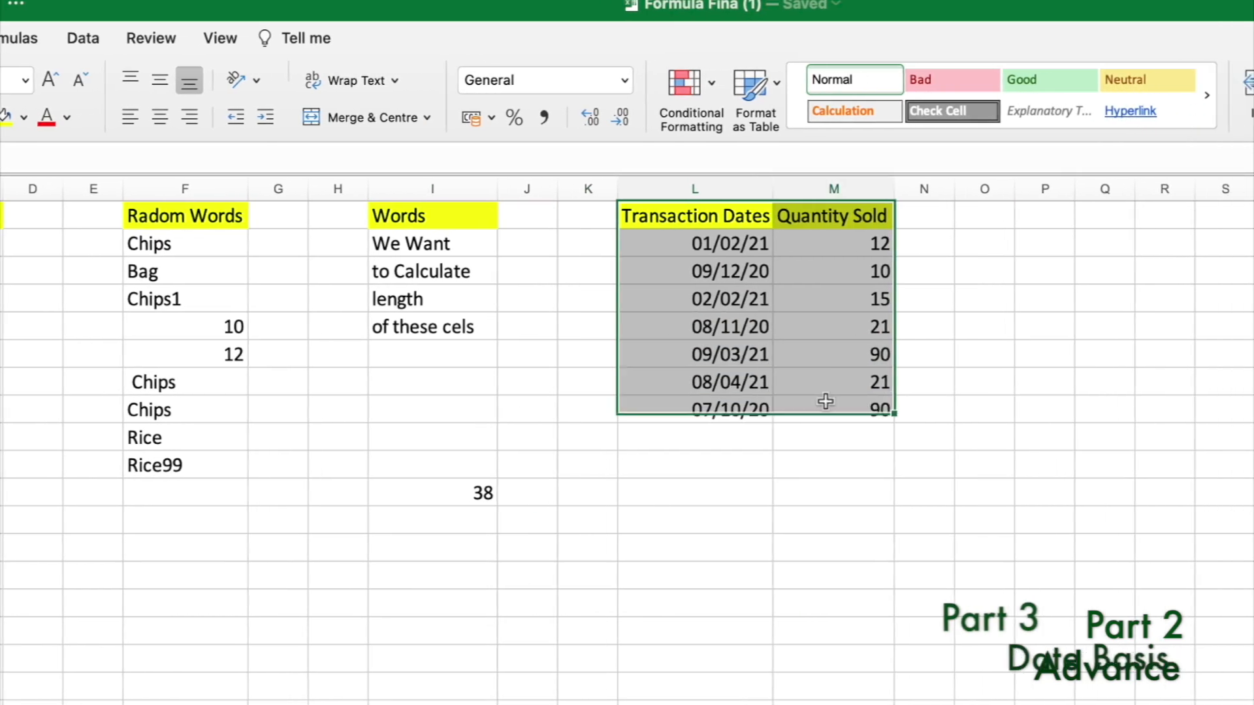
pyautogui.click(751, 410)
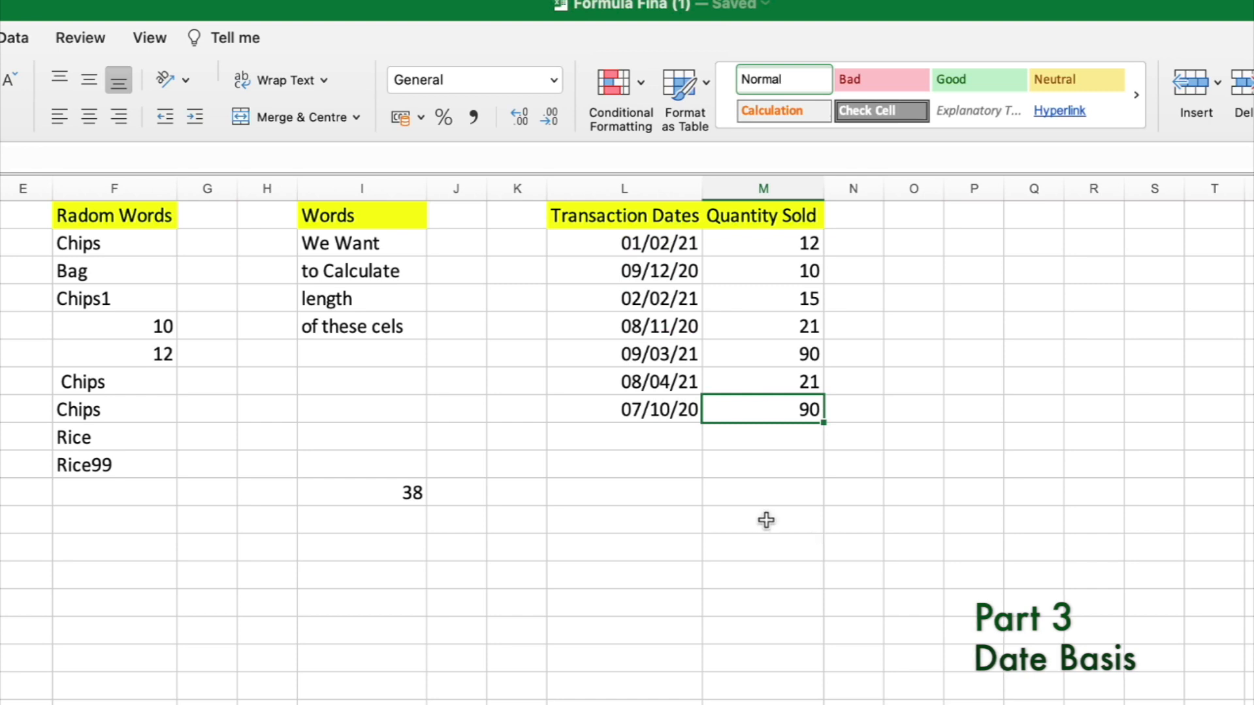
pyautogui.click(764, 487)
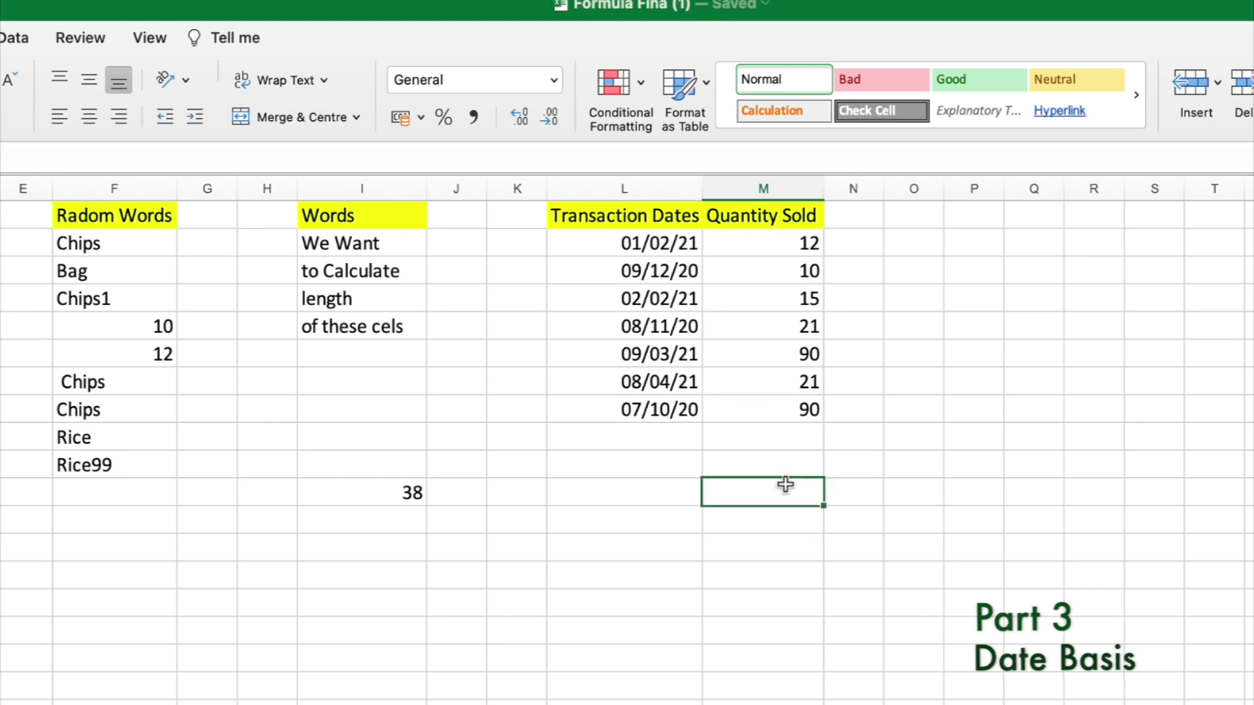
pyautogui.moveTo(625, 271); pyautogui.dragTo(768, 279)
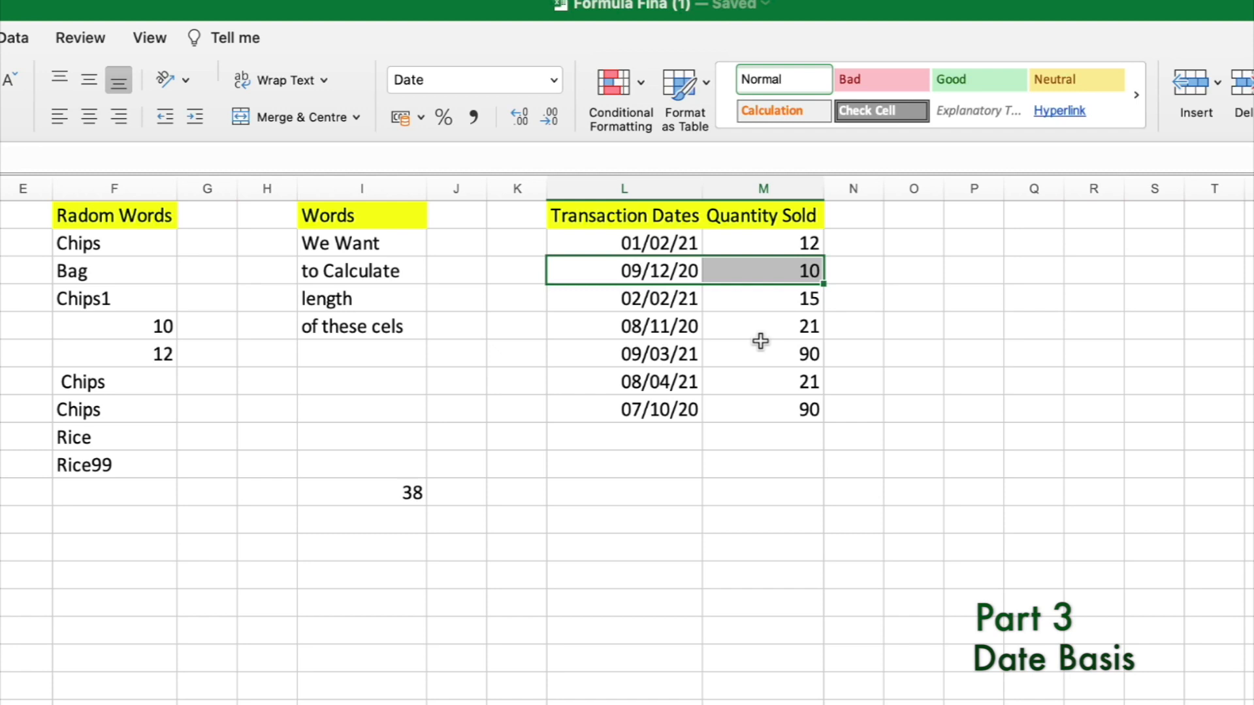
pyautogui.moveTo(653, 330); pyautogui.dragTo(807, 326)
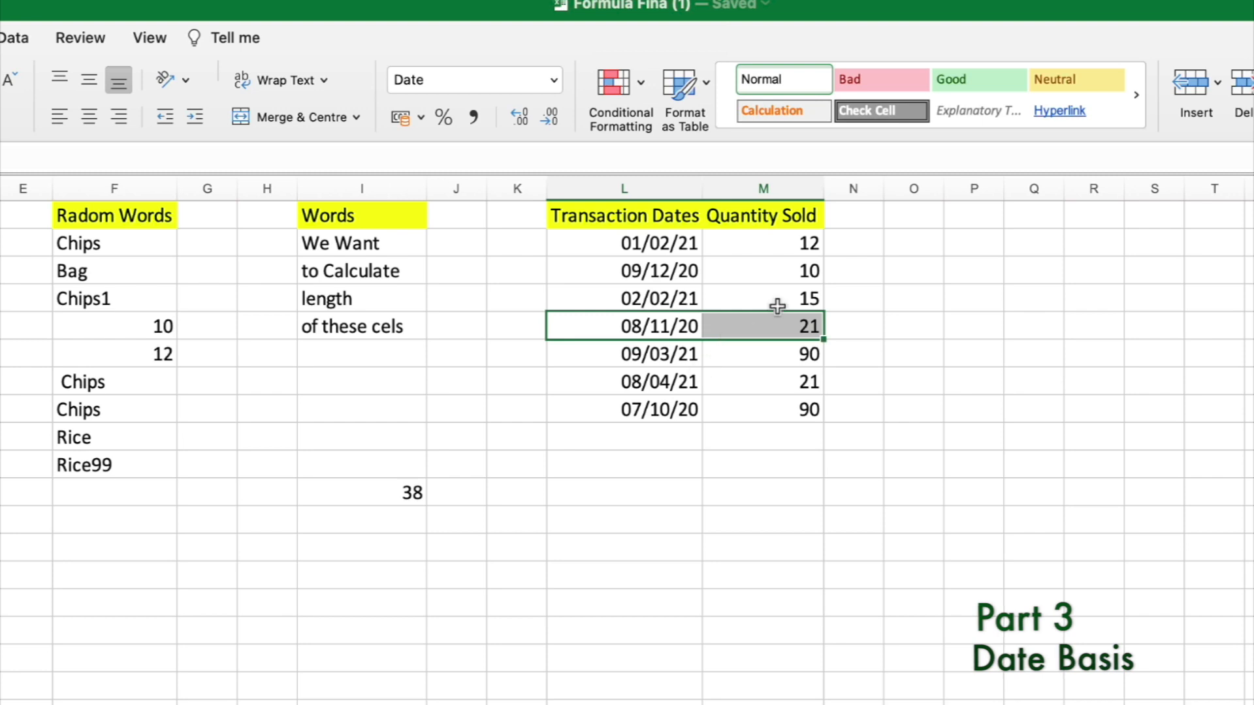
pyautogui.moveTo(568, 272); pyautogui.dragTo(748, 272)
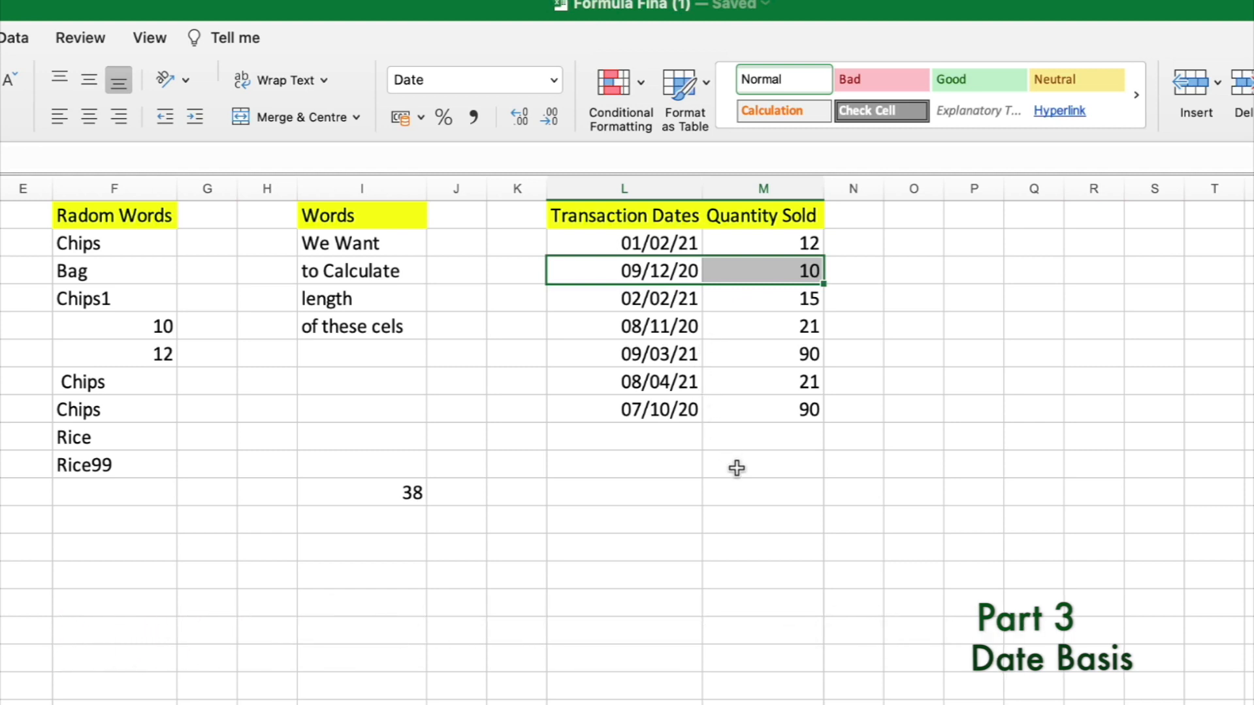
# - Enter the formula =SUM(IF(YEAR(L2:L8)=2020,M2:M8,0)) in cell M11 to total the quantities sold in 2020
pyautogui.doubleClick(742, 492)
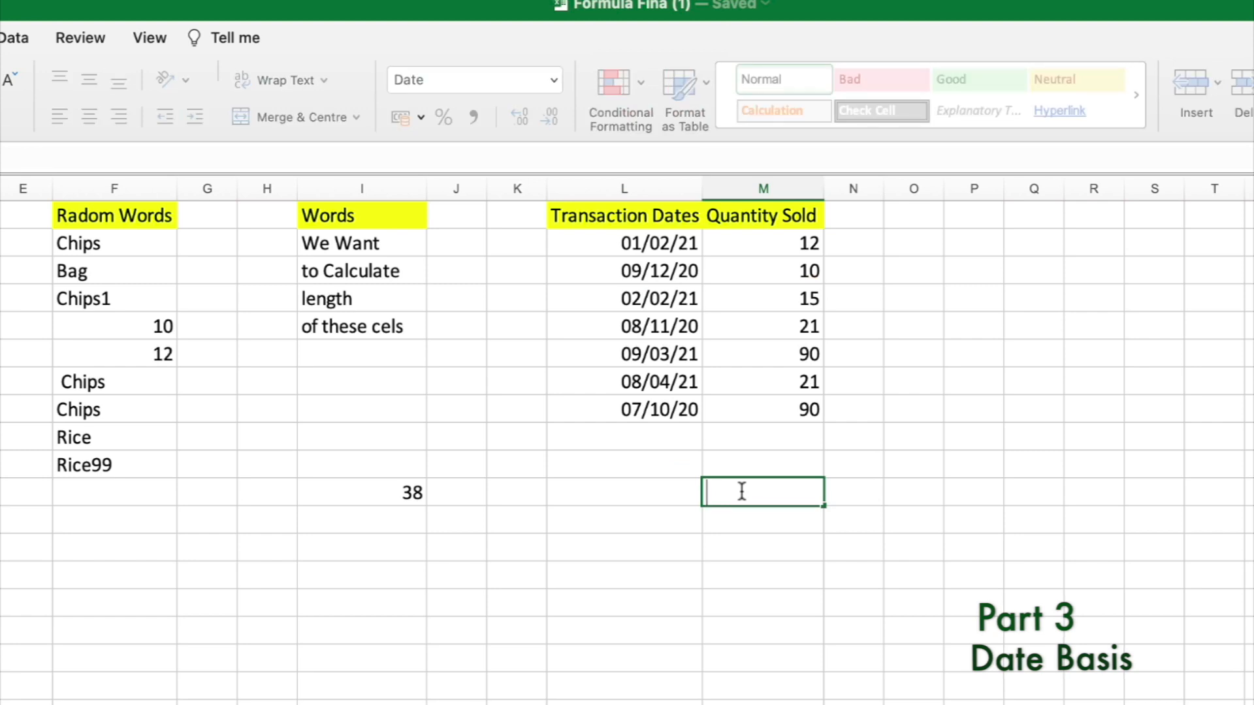
pyautogui.write('=SUM')
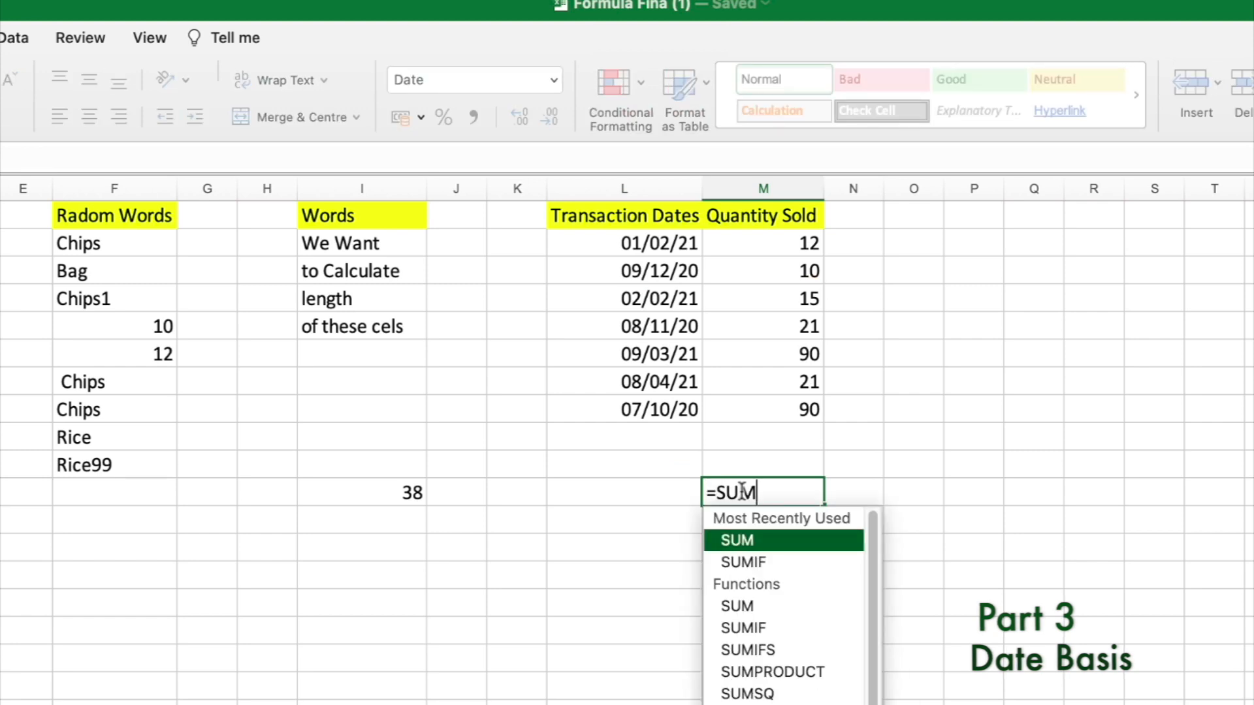
pyautogui.write('(IF(')
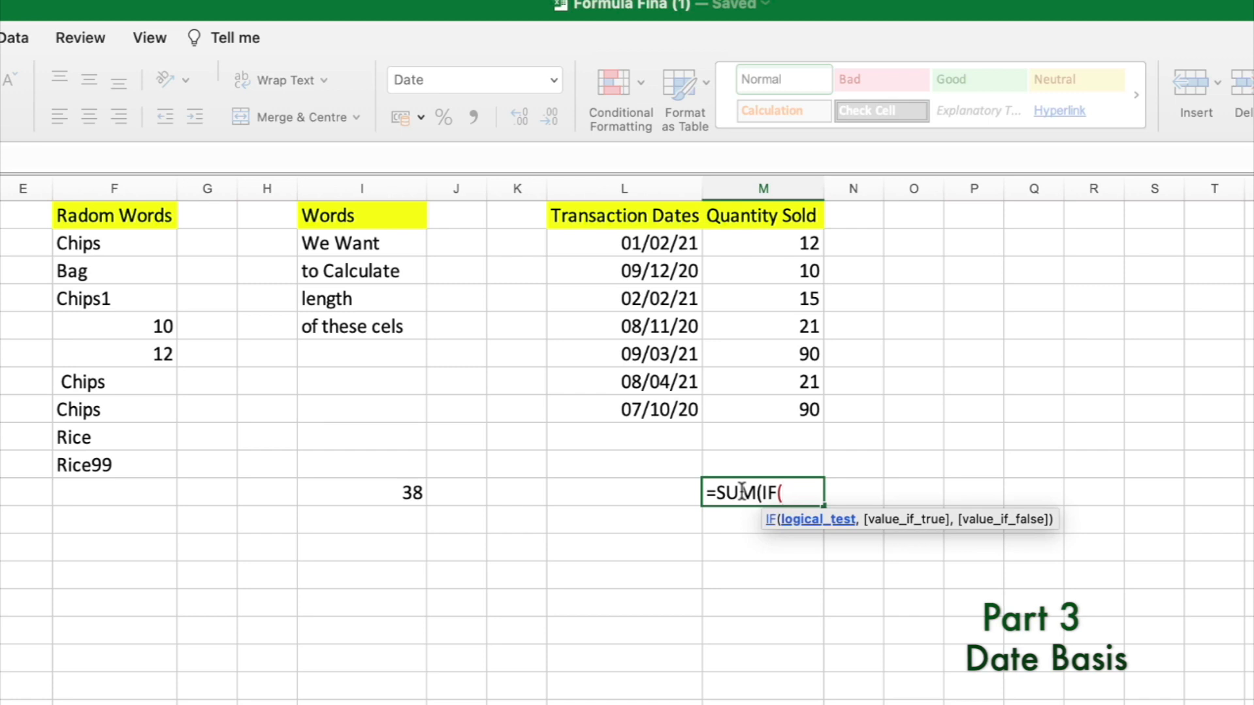
pyautogui.write('YEAR')
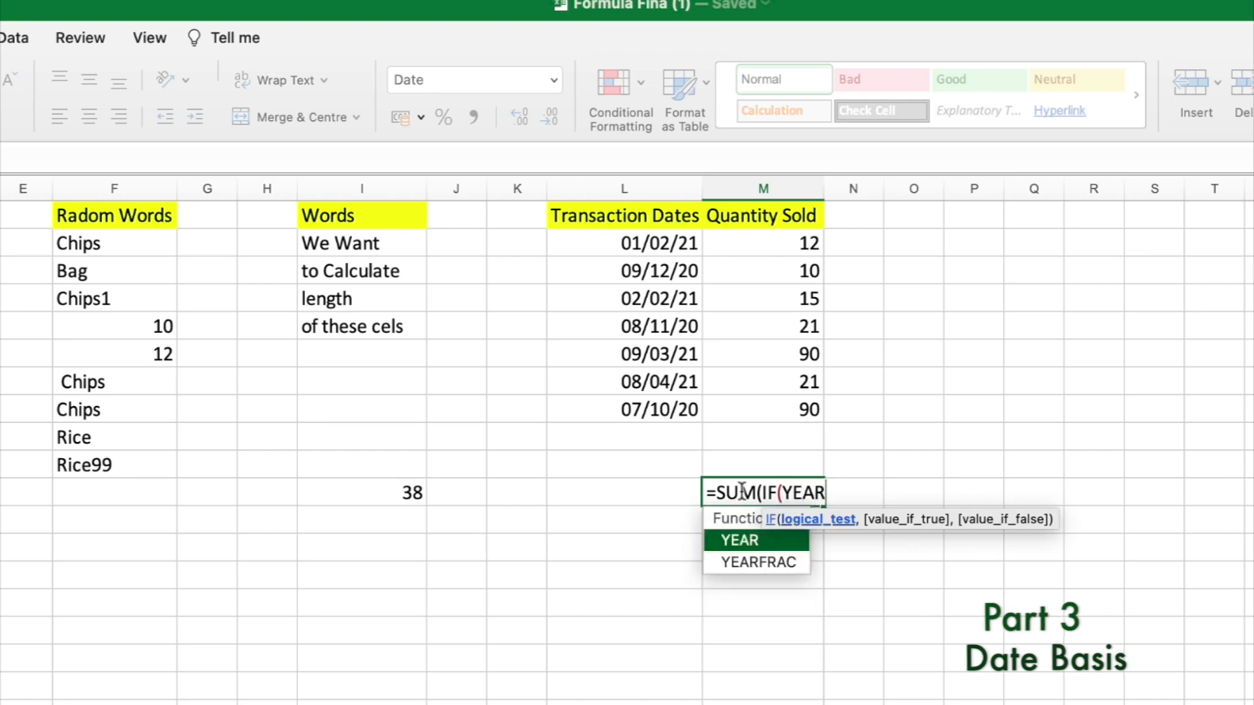
pyautogui.write('(')
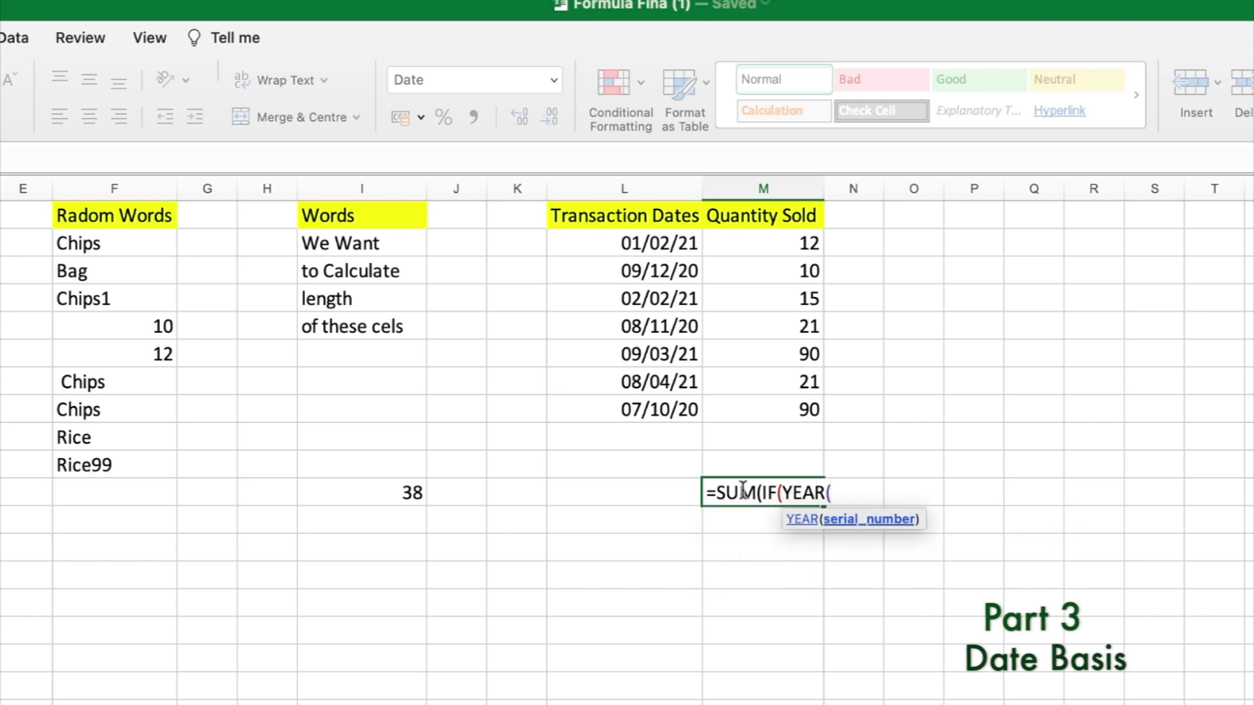
pyautogui.moveTo(680, 247); pyautogui.dragTo(679, 410)
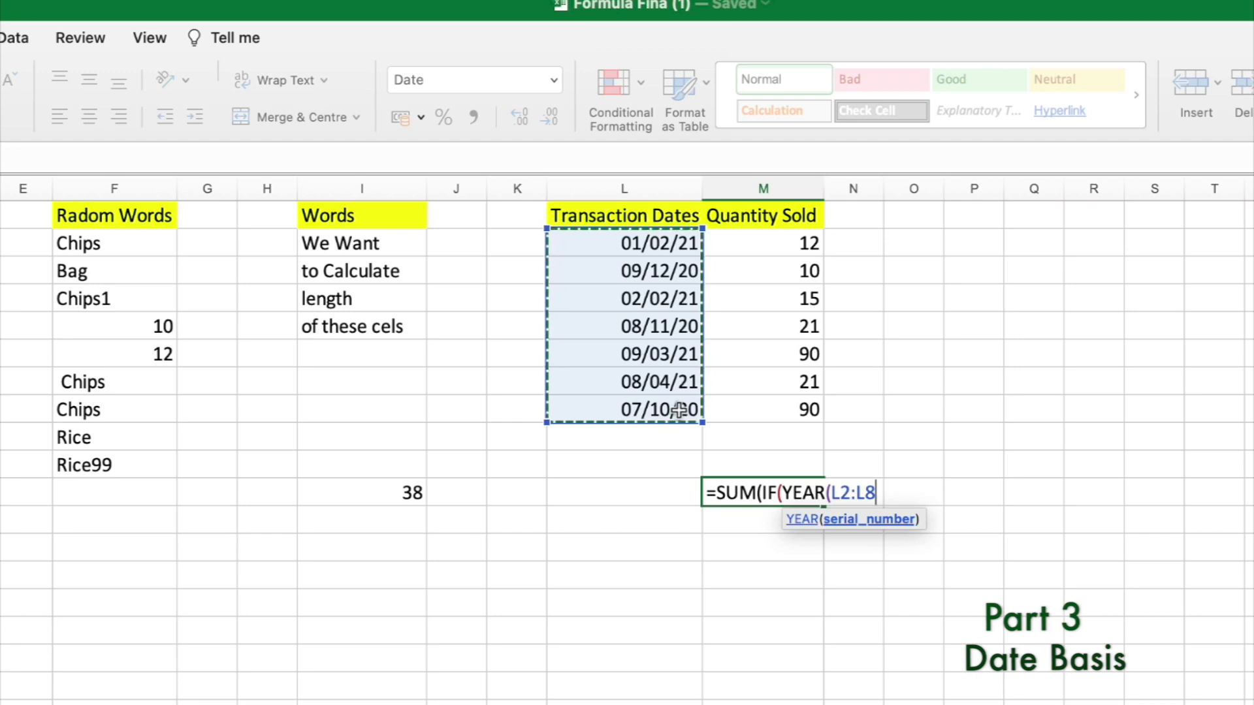
pyautogui.write(')=')
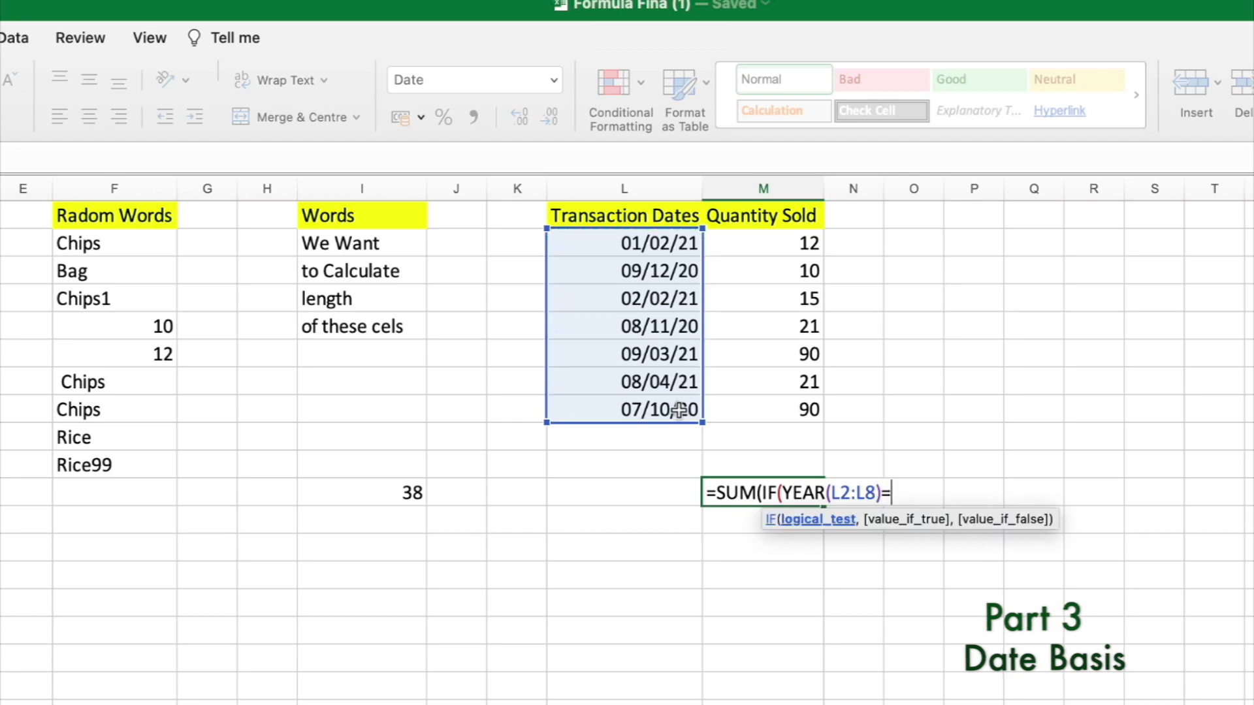
pyautogui.write('2020')
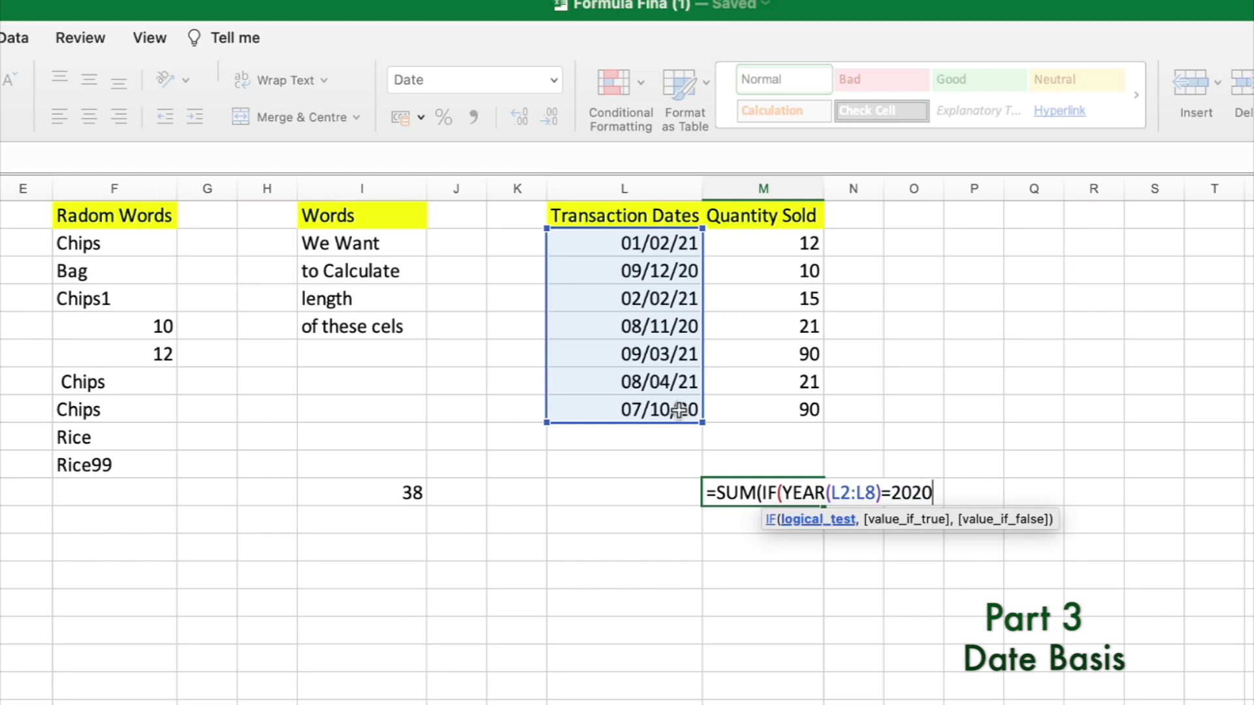
pyautogui.write(',')
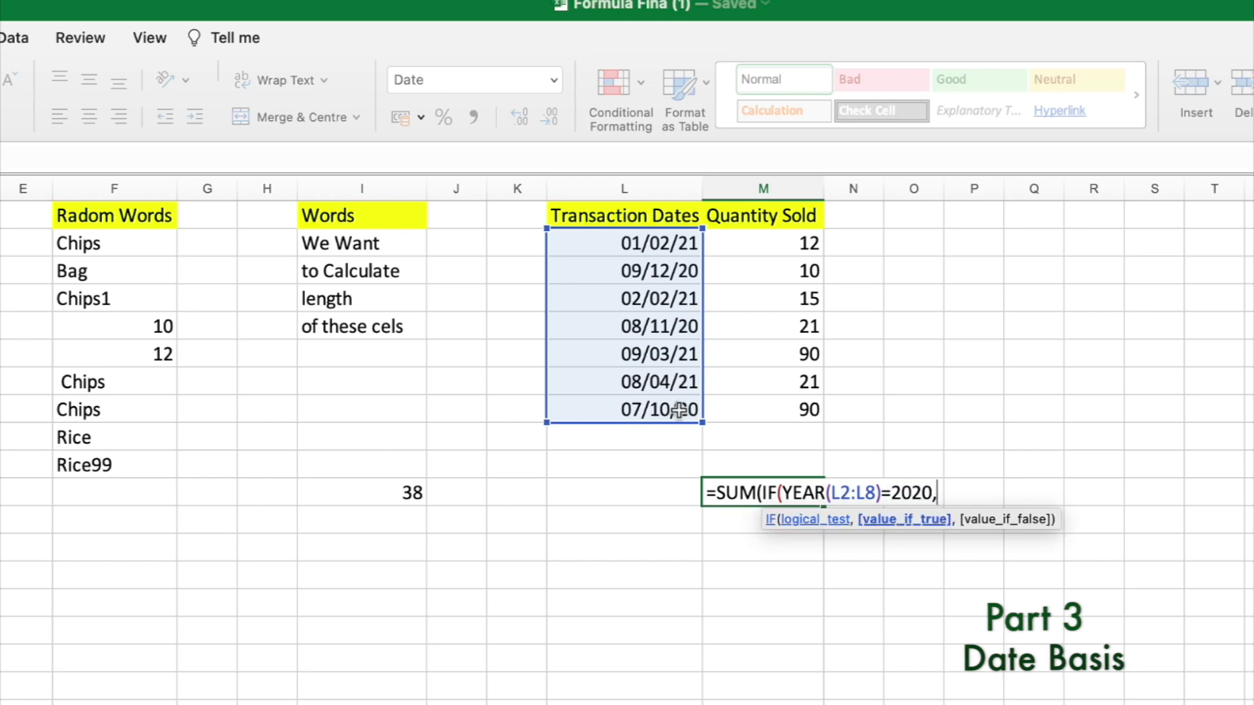
pyautogui.moveTo(778, 238); pyautogui.dragTo(789, 405)
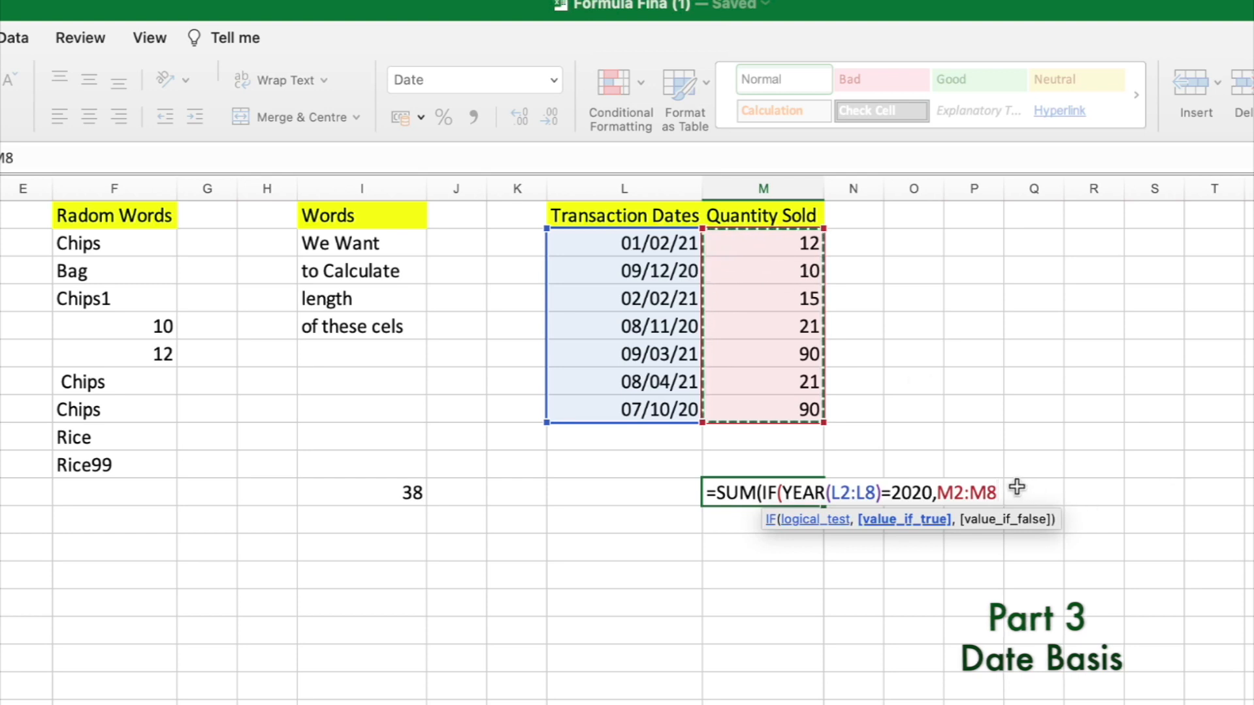
pyautogui.write(',0)')
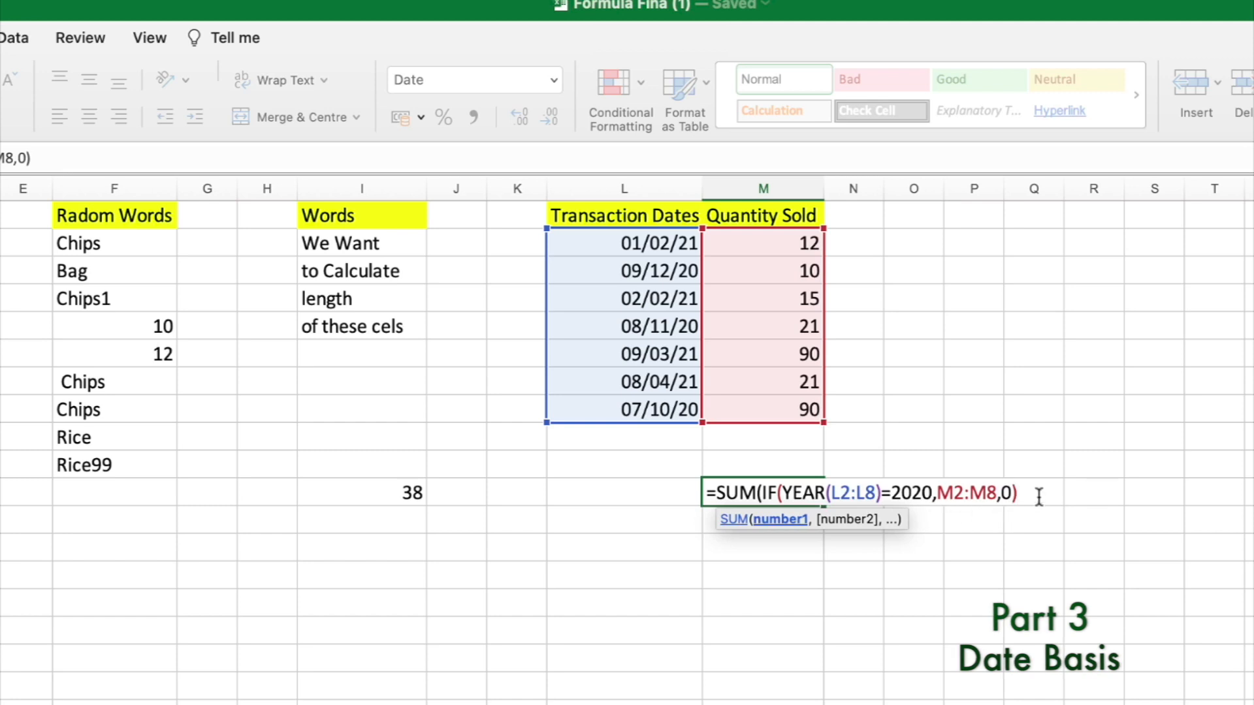
pyautogui.write(')')
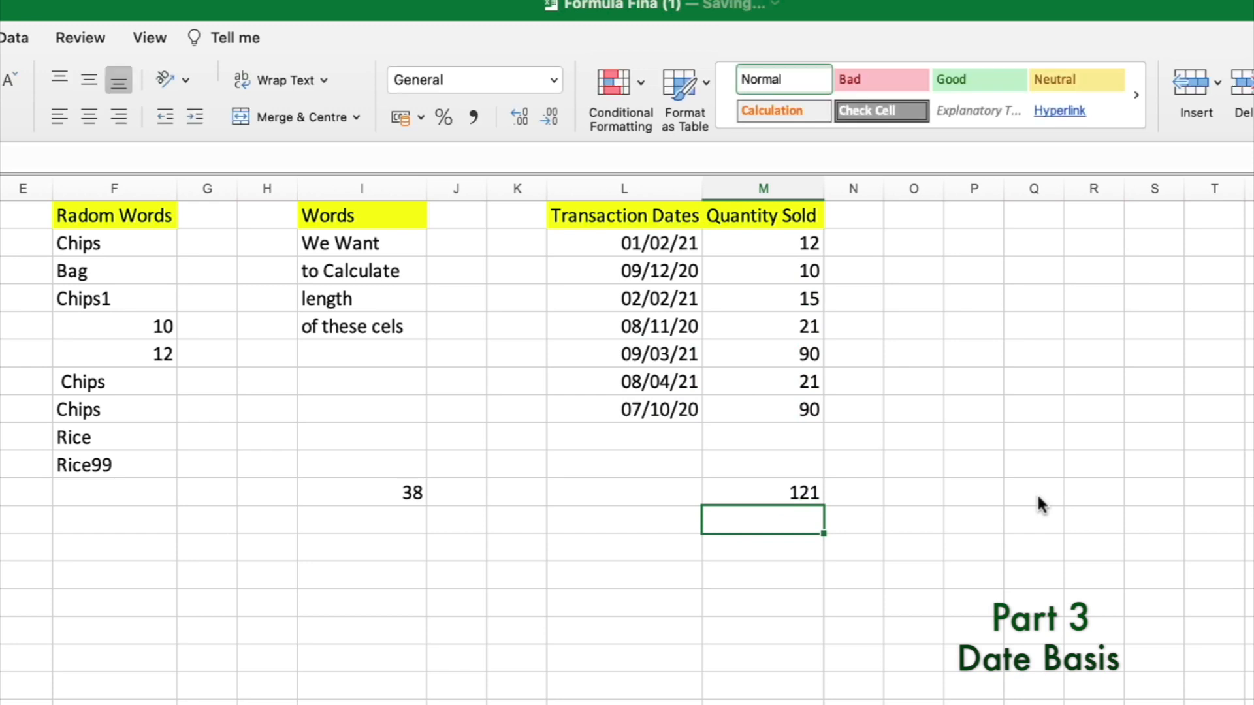
# - Check the M11 total against the Quantity Sold cells of the three 2020 transactions, M3, M5 and M8
pyautogui.click(802, 494)
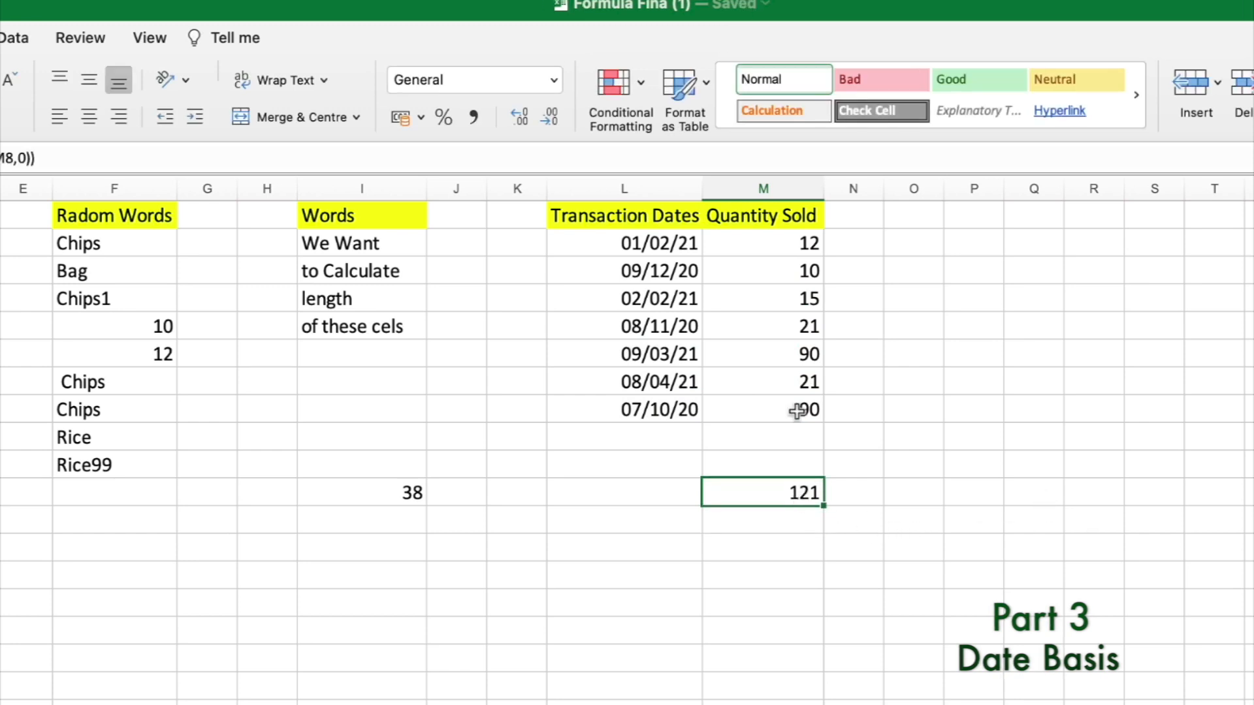
pyautogui.rightClick(802, 278)
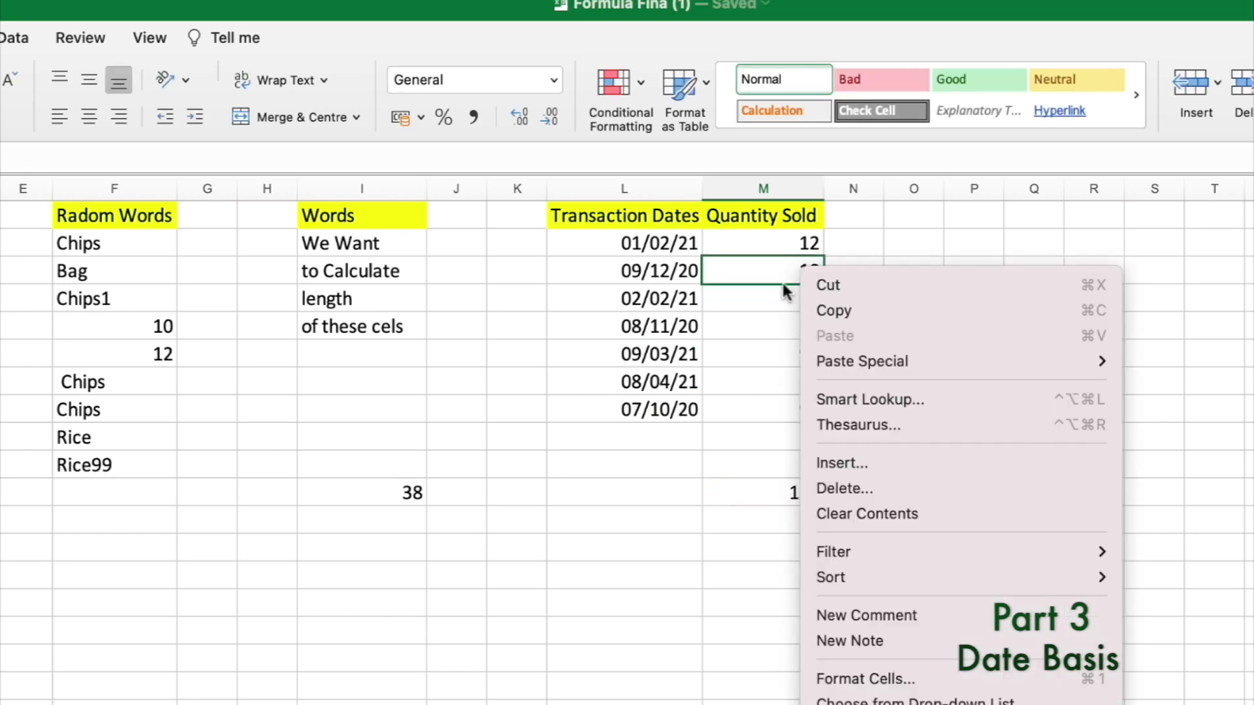
pyautogui.keyDown('super'); pyautogui.click(777, 327); pyautogui.keyUp('super')
pyautogui.keyDown('super'); pyautogui.click(712, 410); pyautogui.keyUp('super')
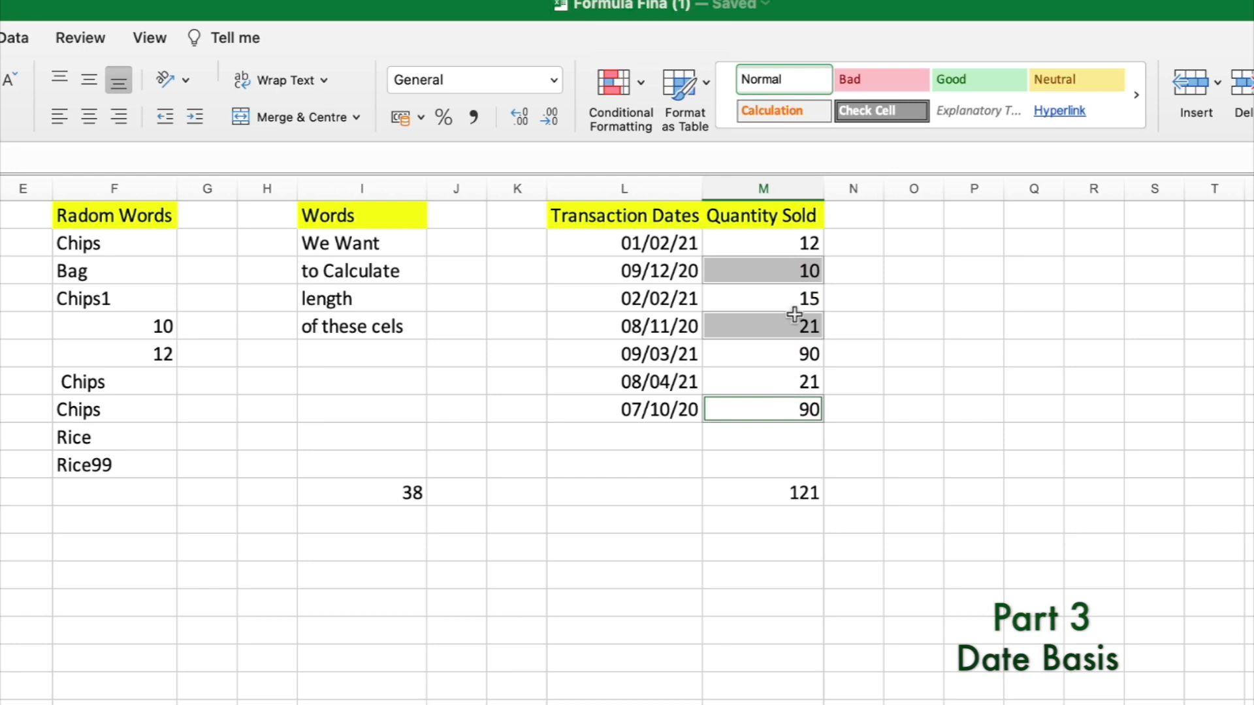
pyautogui.click(797, 465)
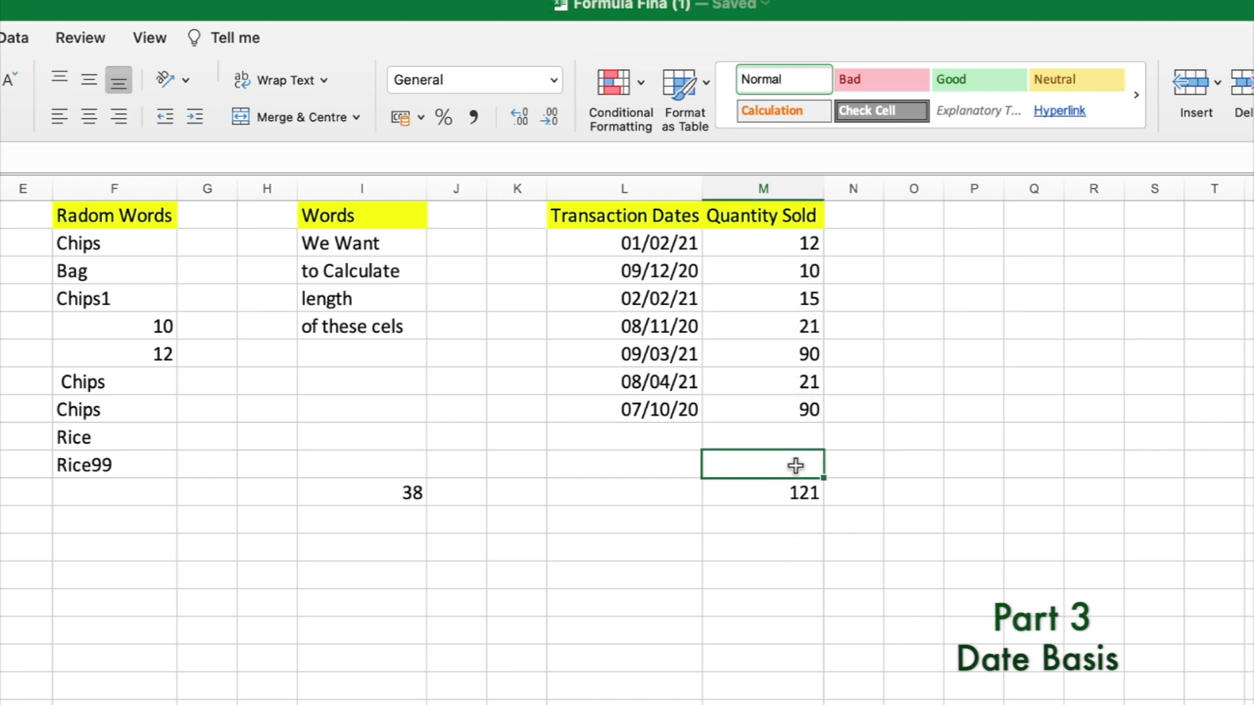
pyautogui.click(793, 492)
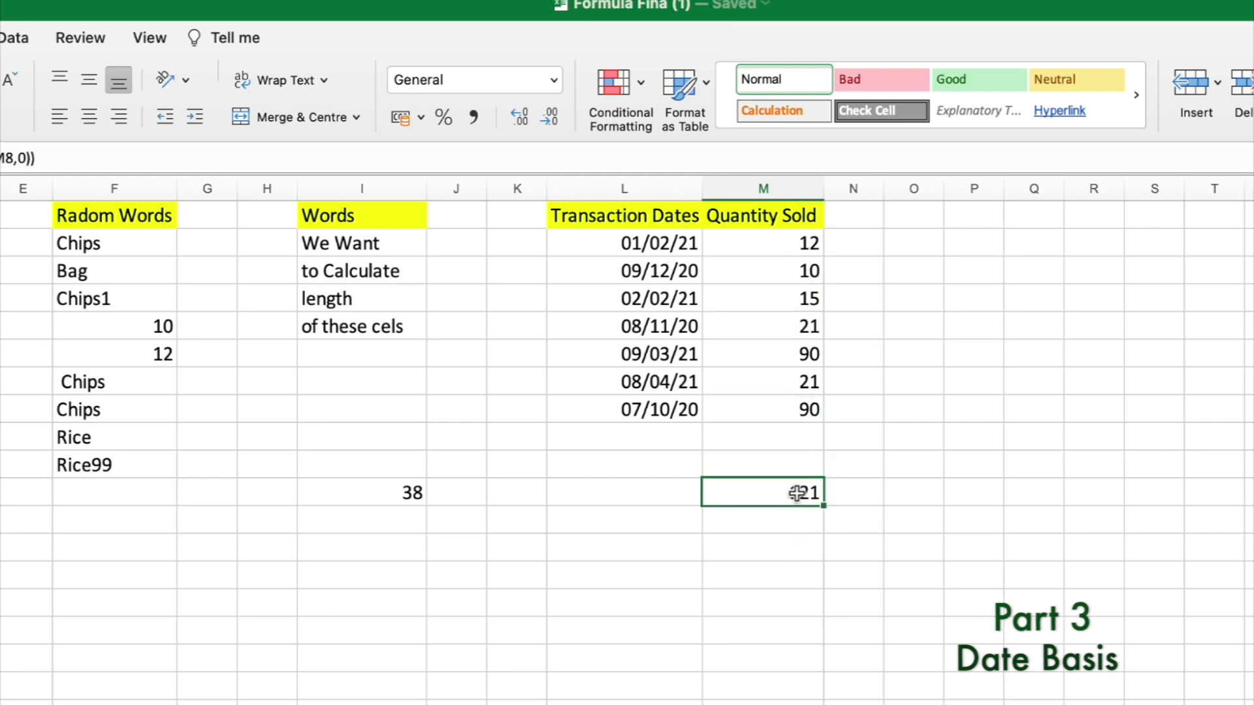
# - Replace the SUM and IF functions in the M11 formula with SUMPRODUCT, opening a double parenthesis before YEAR(L2:L8)=2020
pyautogui.doubleClick(792, 491)
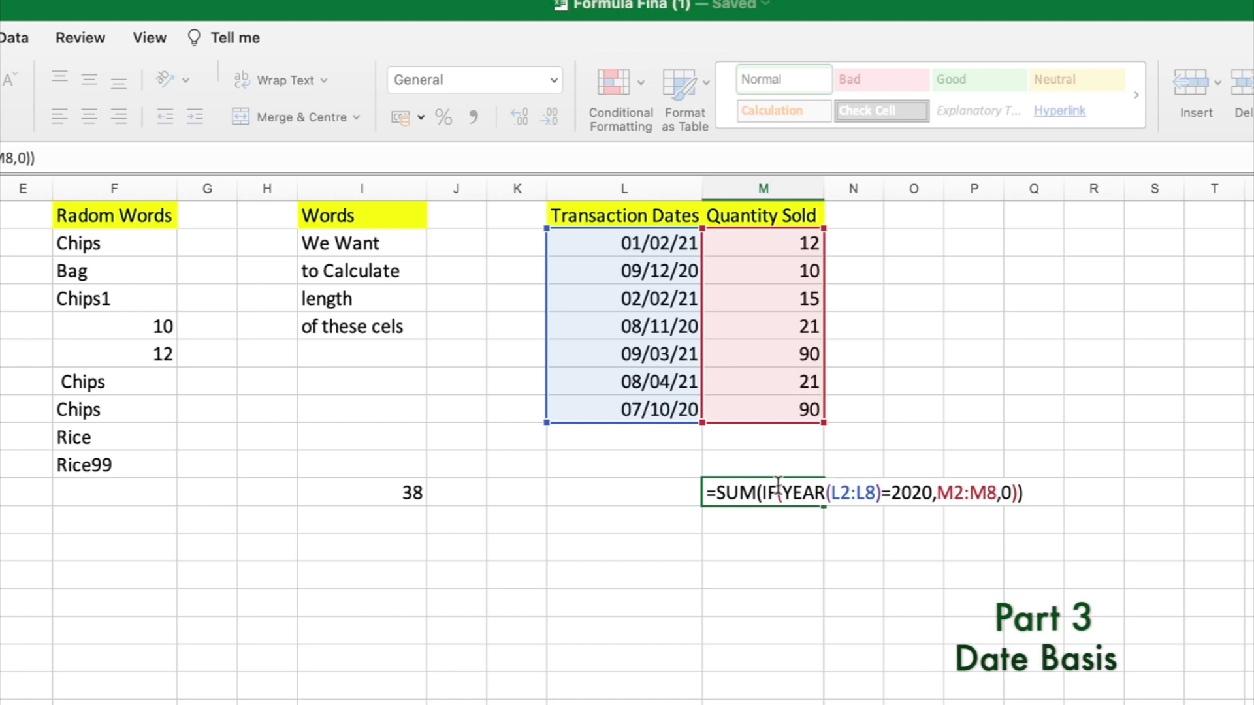
pyautogui.click(778, 489)
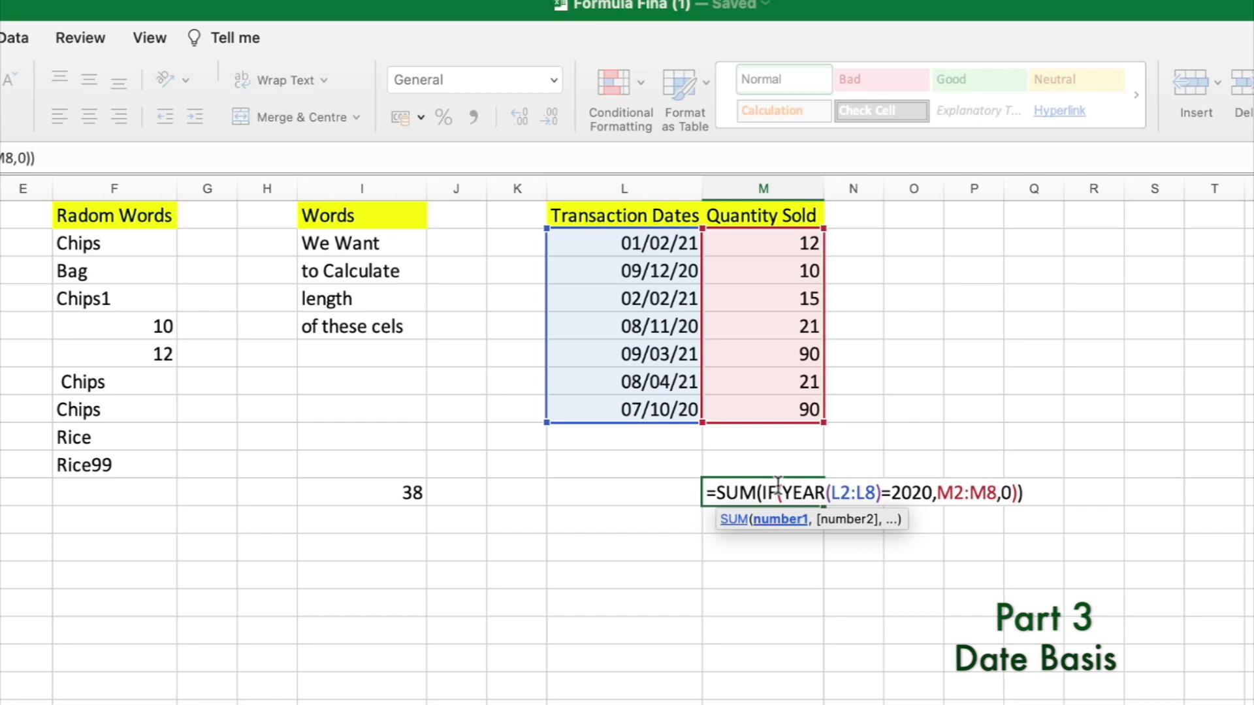
pyautogui.click(760, 492)
pyautogui.press('BackSpace')
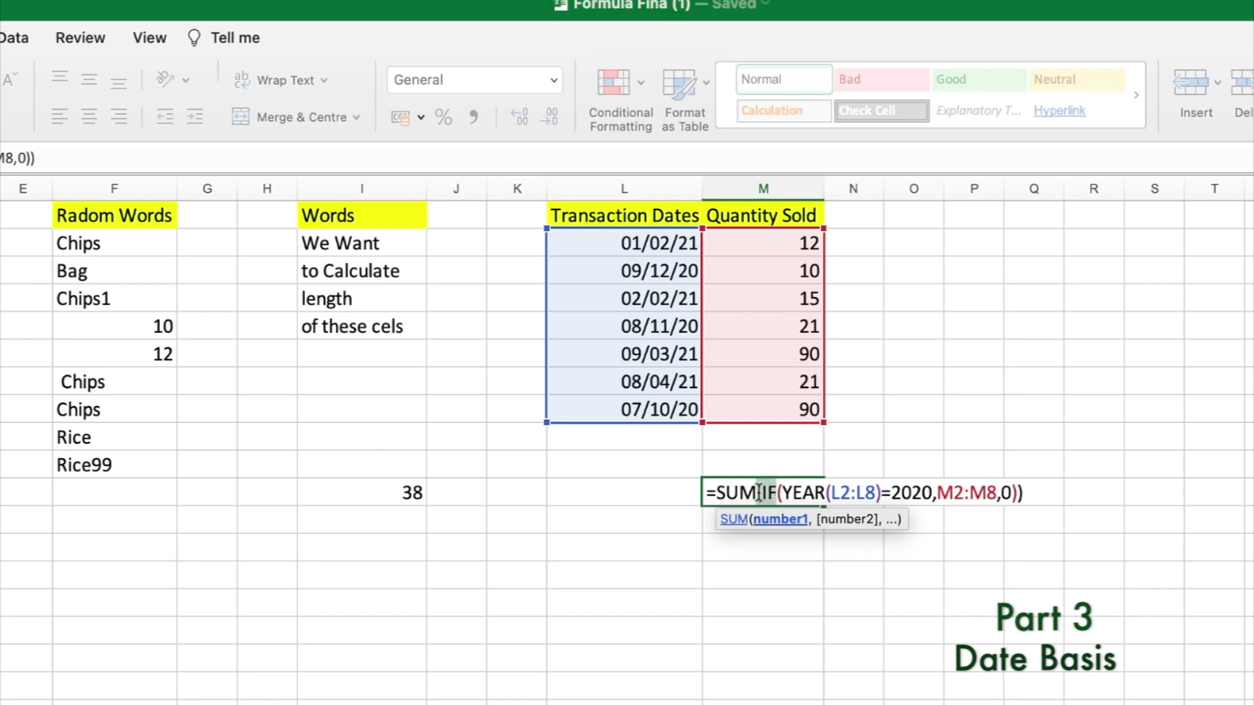
pyautogui.write('PR')
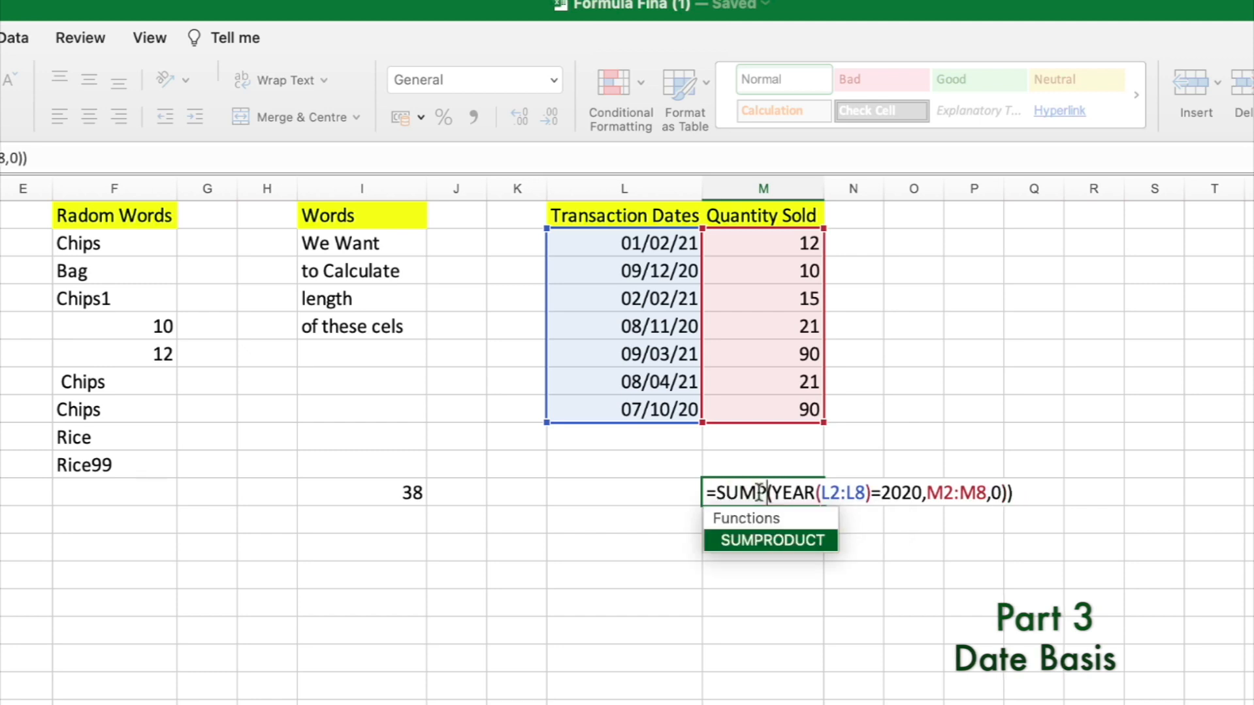
pyautogui.write('ODUC')
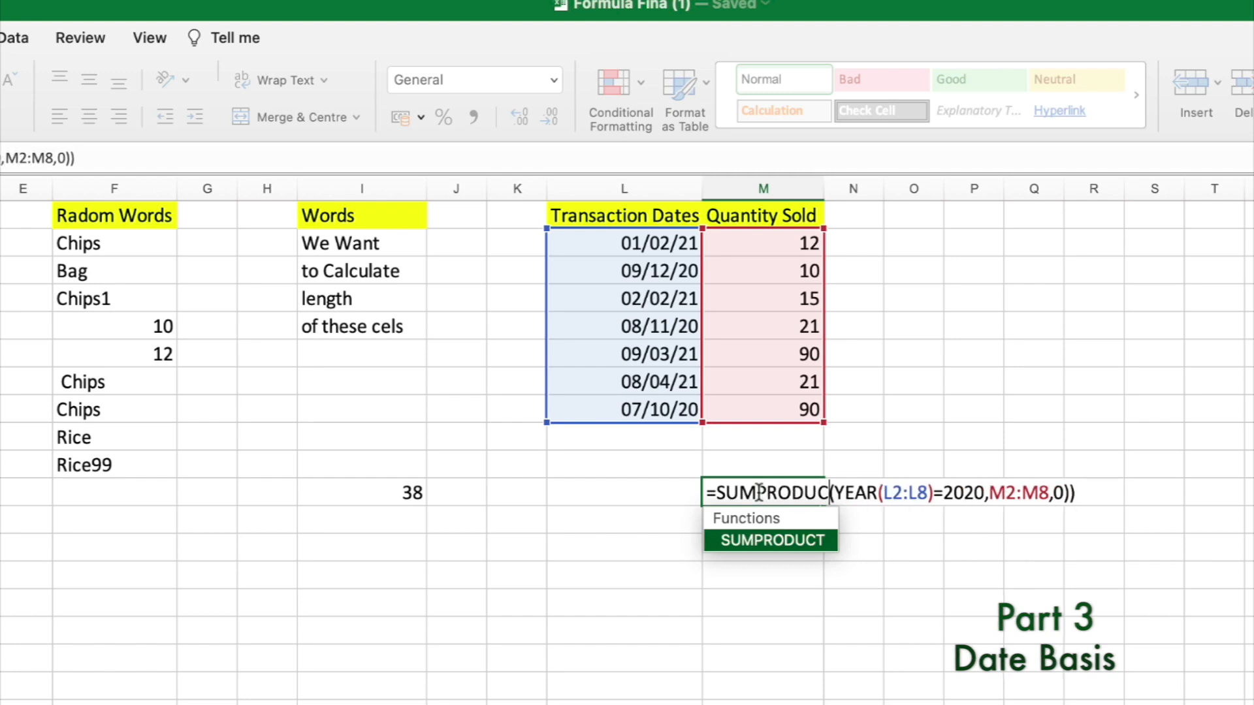
pyautogui.write('T(')
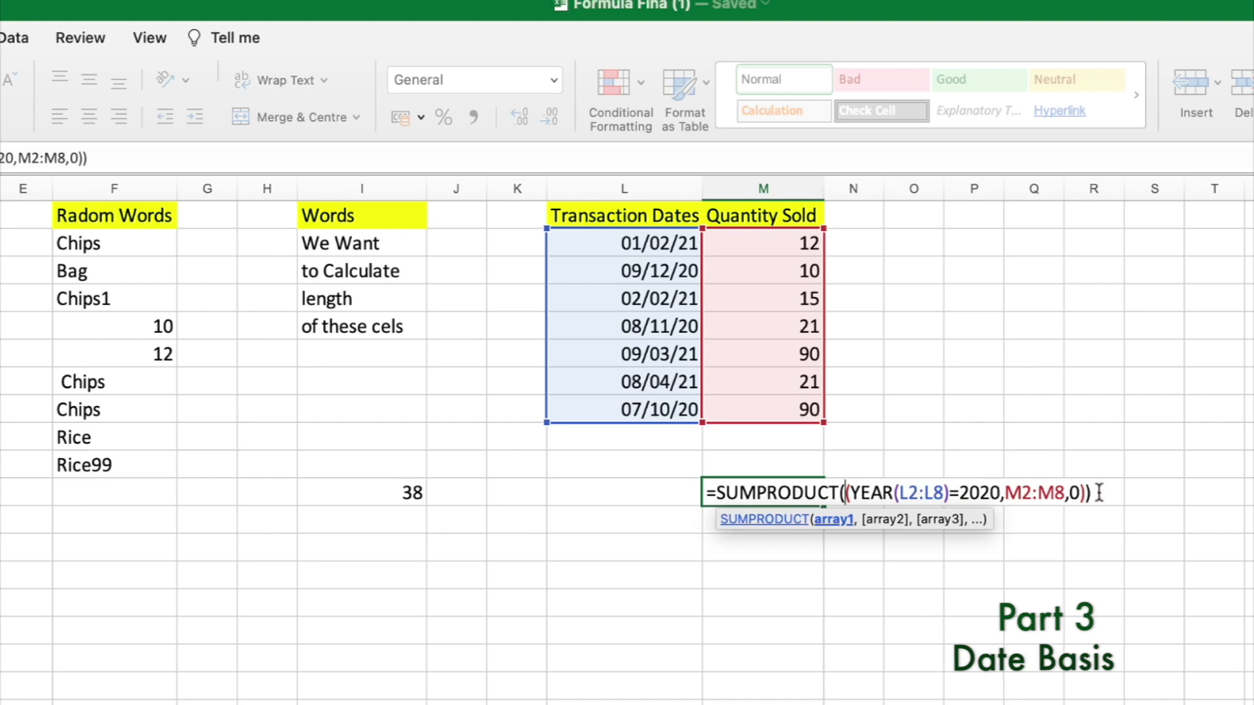
# - Replace the leftover IF arguments in M11 with a multiplication by the quantities, giving =SUMPRODUCT((YEAR(L2:L8)=2020)*M2:M8)
pyautogui.moveTo(1079, 493); pyautogui.dragTo(1004, 492)
pyautogui.press('BackSpace')
pyautogui.press('BackSpace')
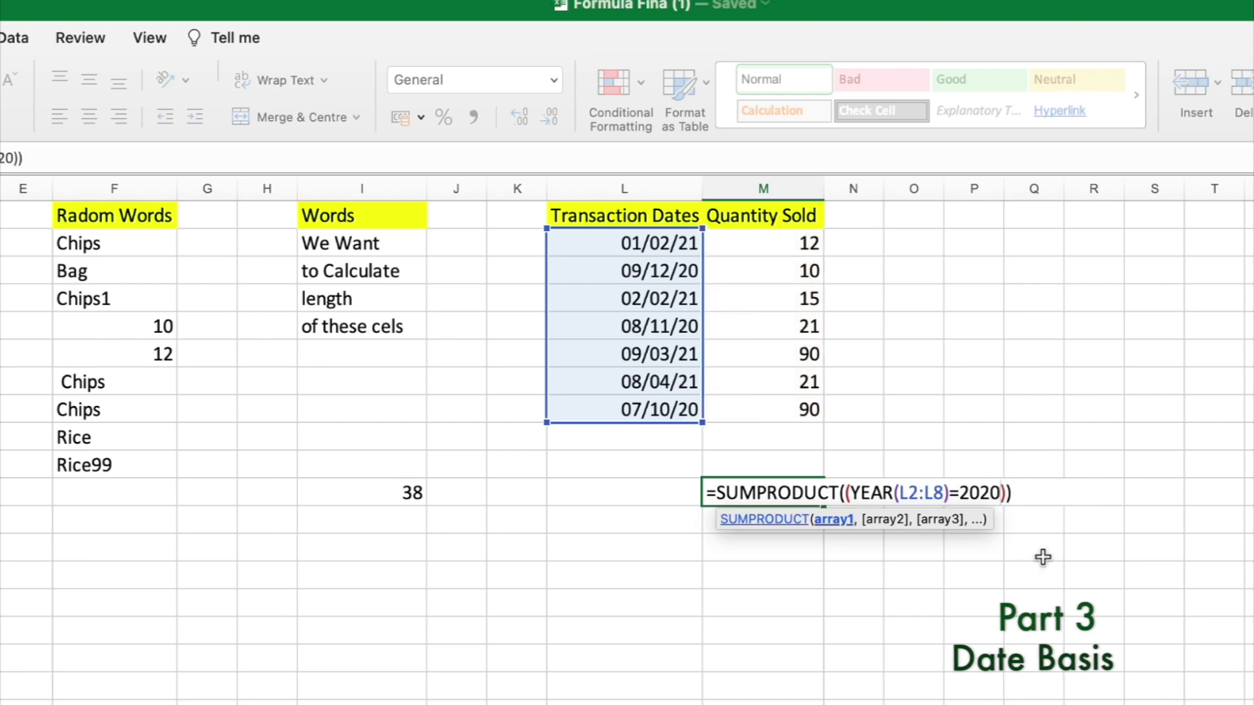
pyautogui.write('*')
pyautogui.moveTo(765, 243); pyautogui.dragTo(834, 414)
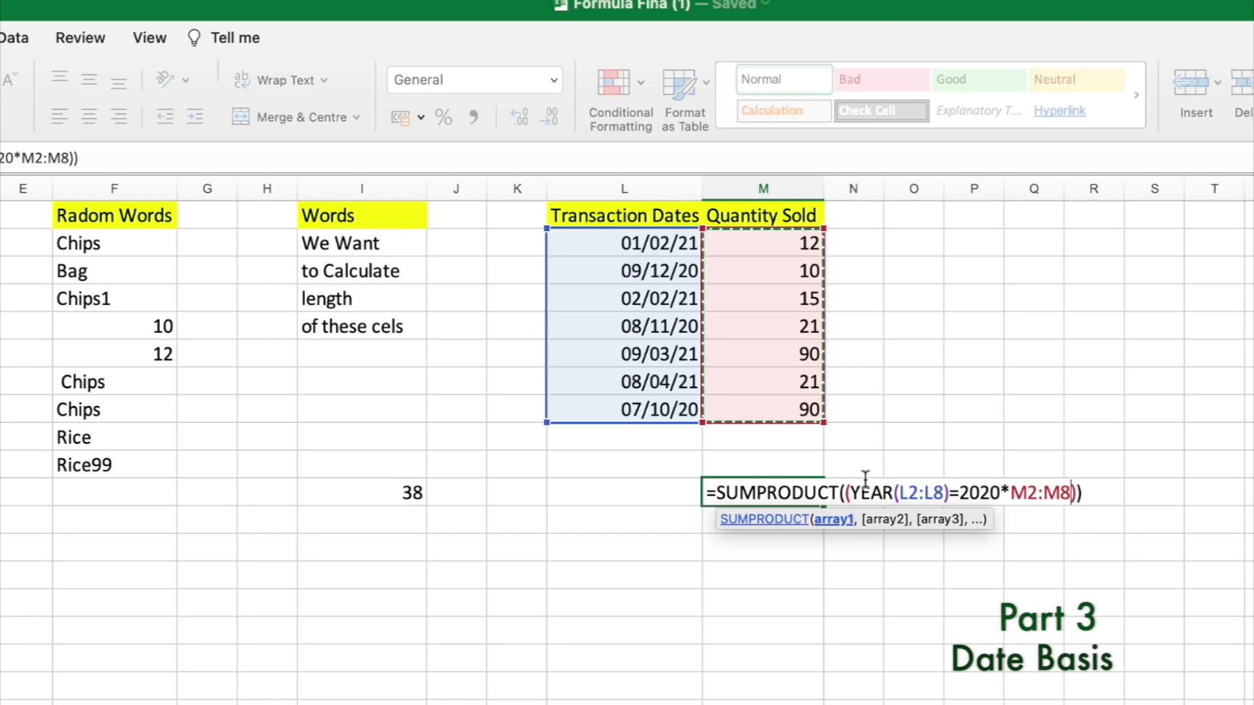
pyautogui.click(1008, 491)
pyautogui.click(1092, 494)
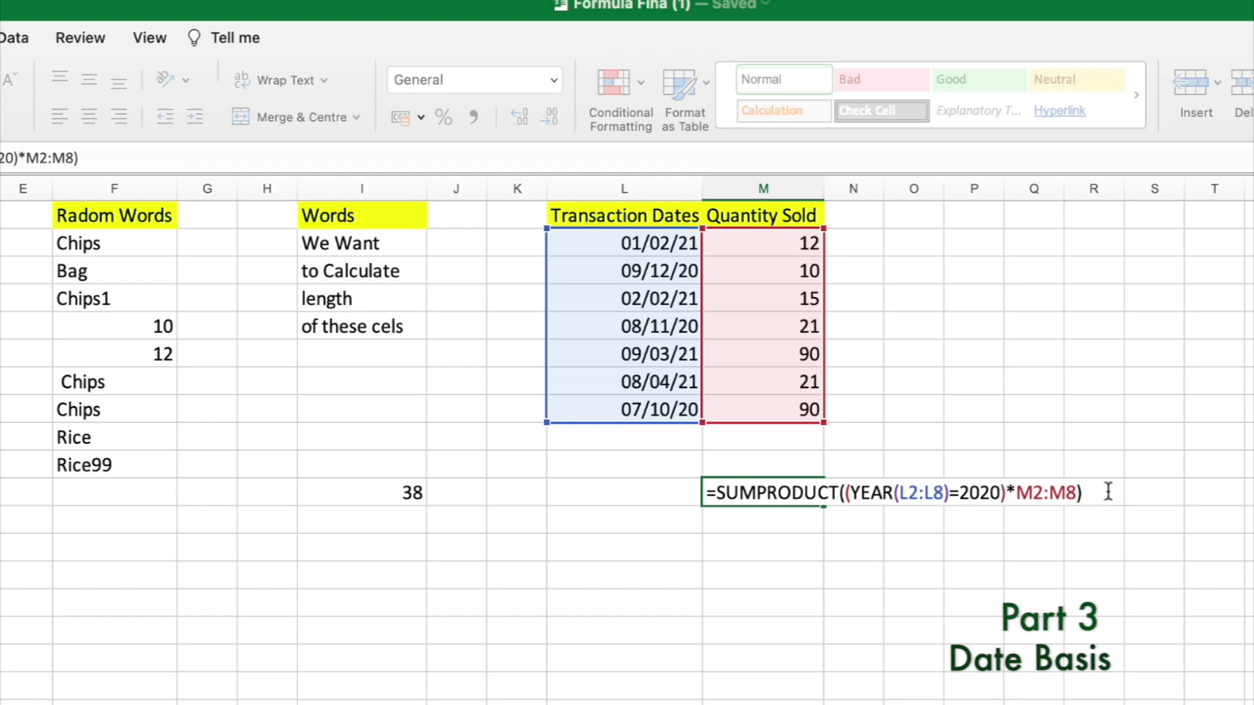
# - Review the year condition and multiplication sign in the M11 SUMPRODUCT formula, commit it and reselect the cell
pyautogui.click(892, 492)
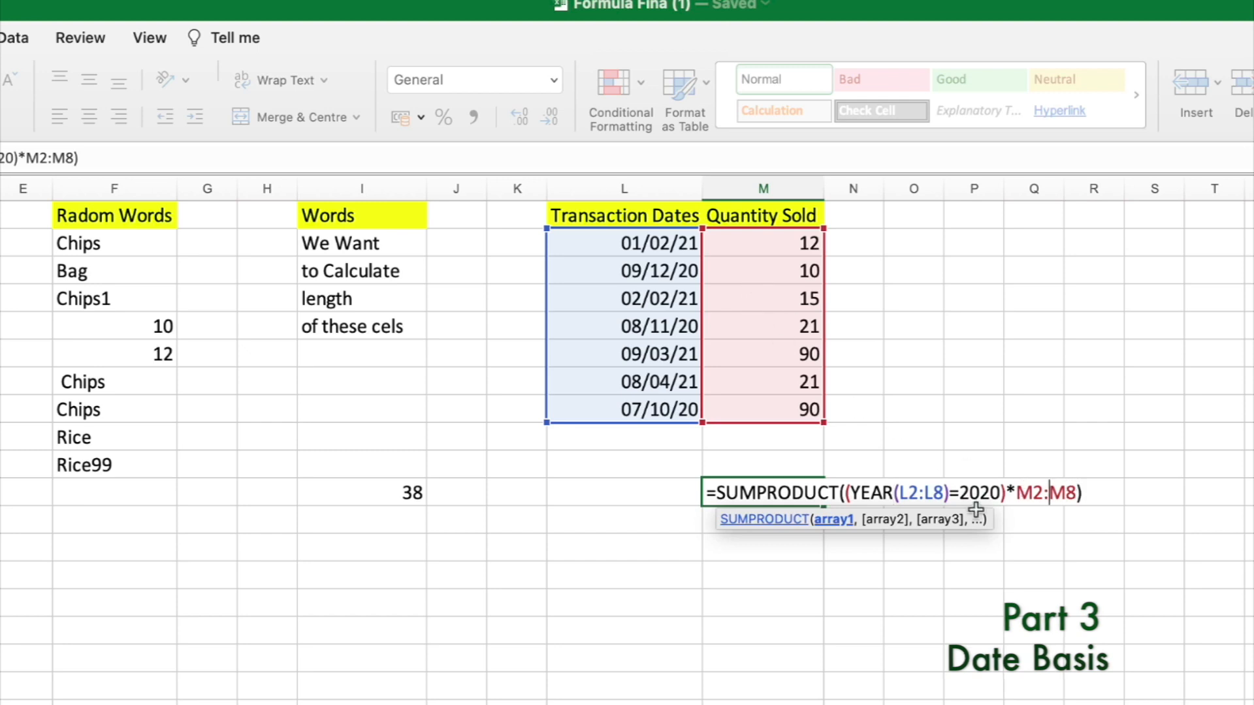
pyautogui.doubleClick(1010, 489)
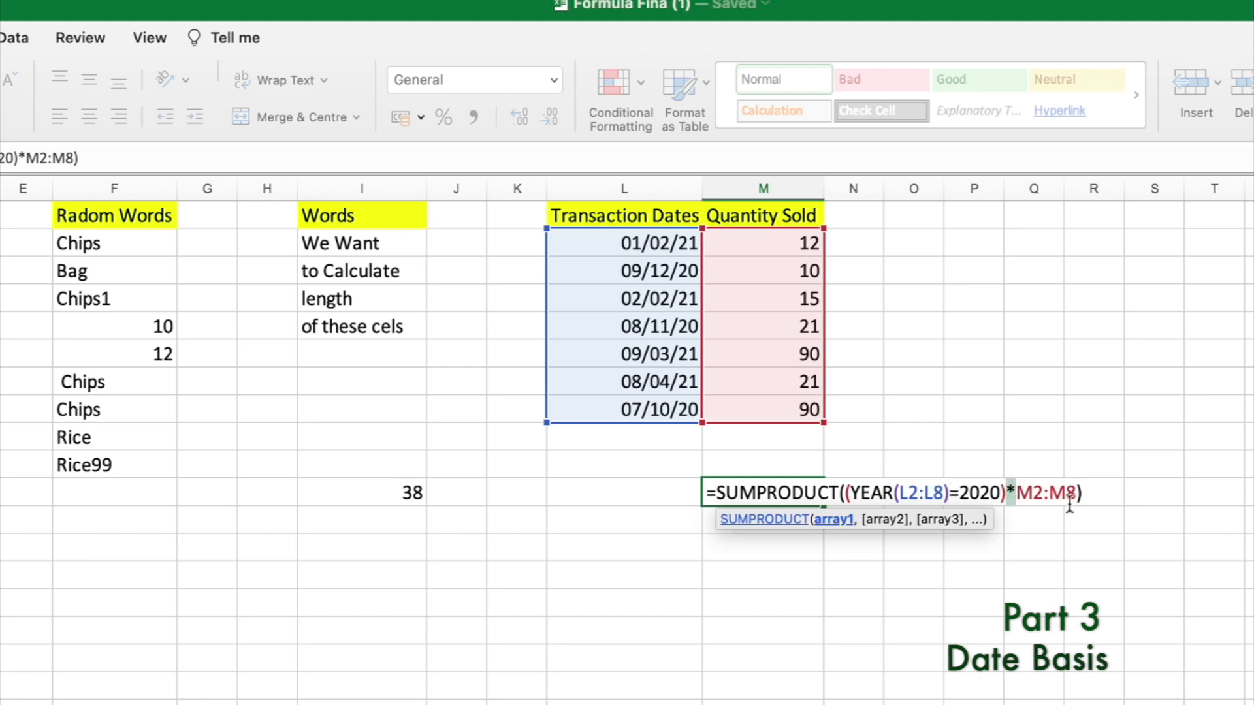
pyautogui.click(1094, 492)
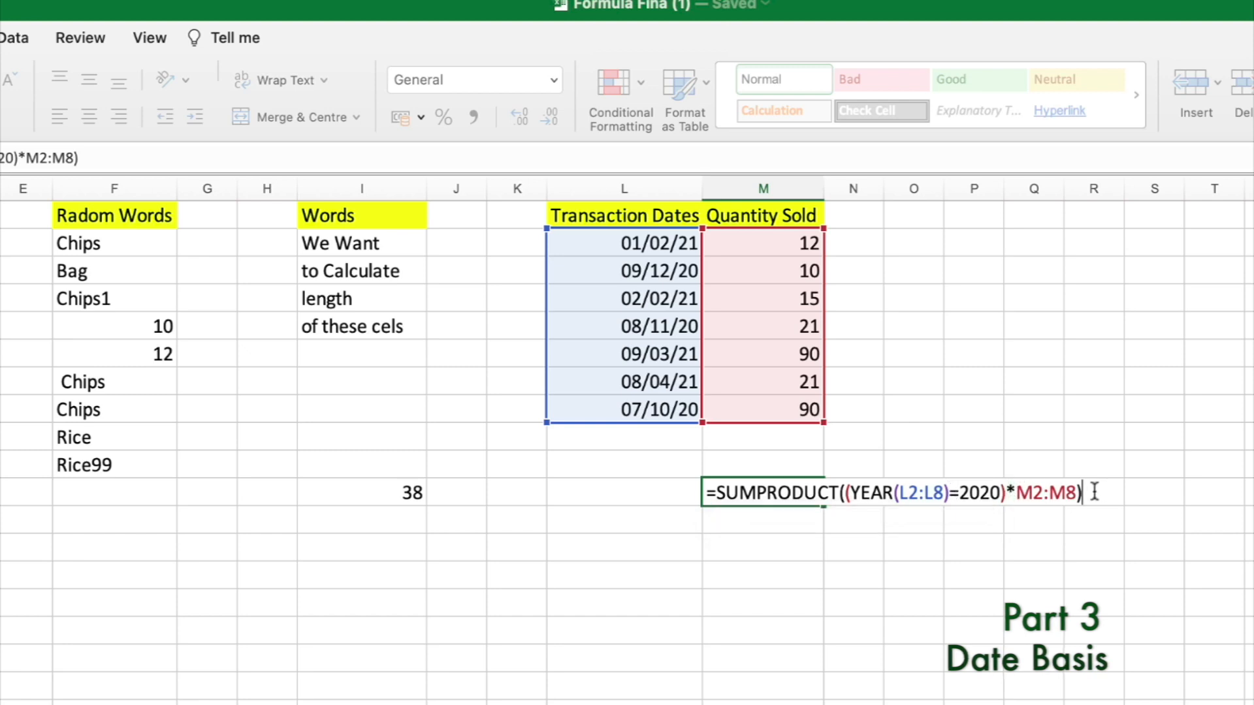
pyautogui.press('Return')
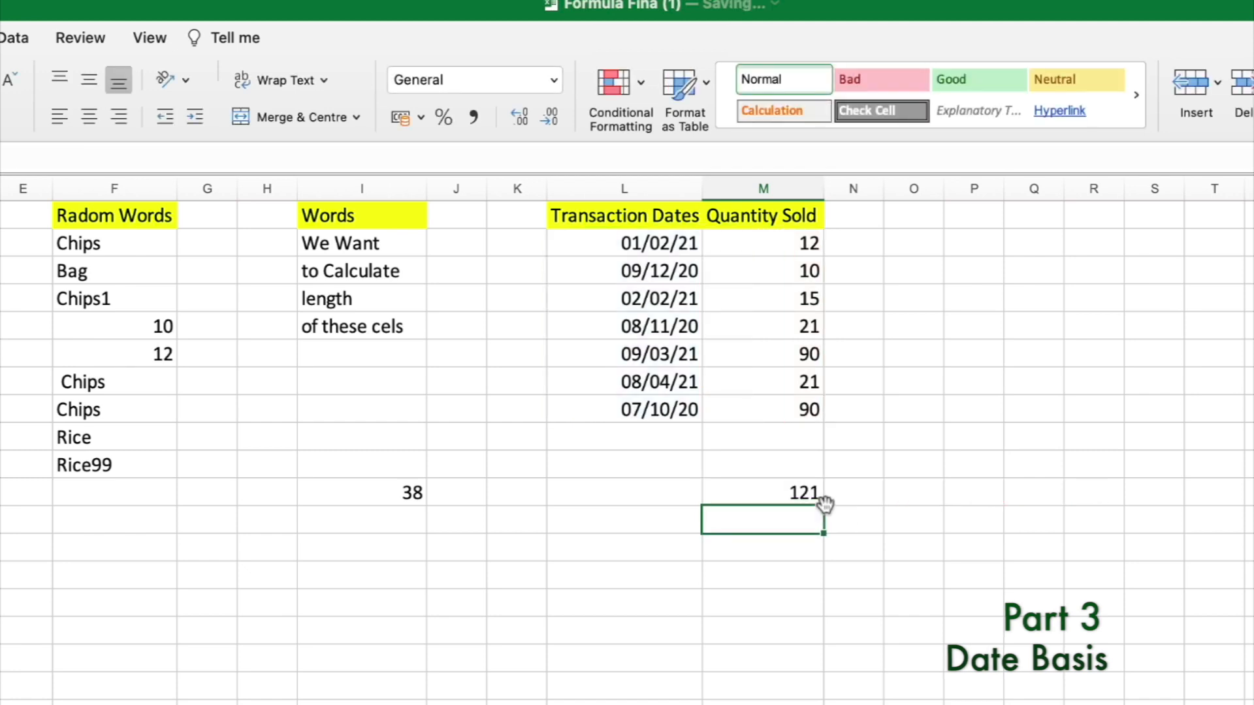
pyautogui.click(814, 495)
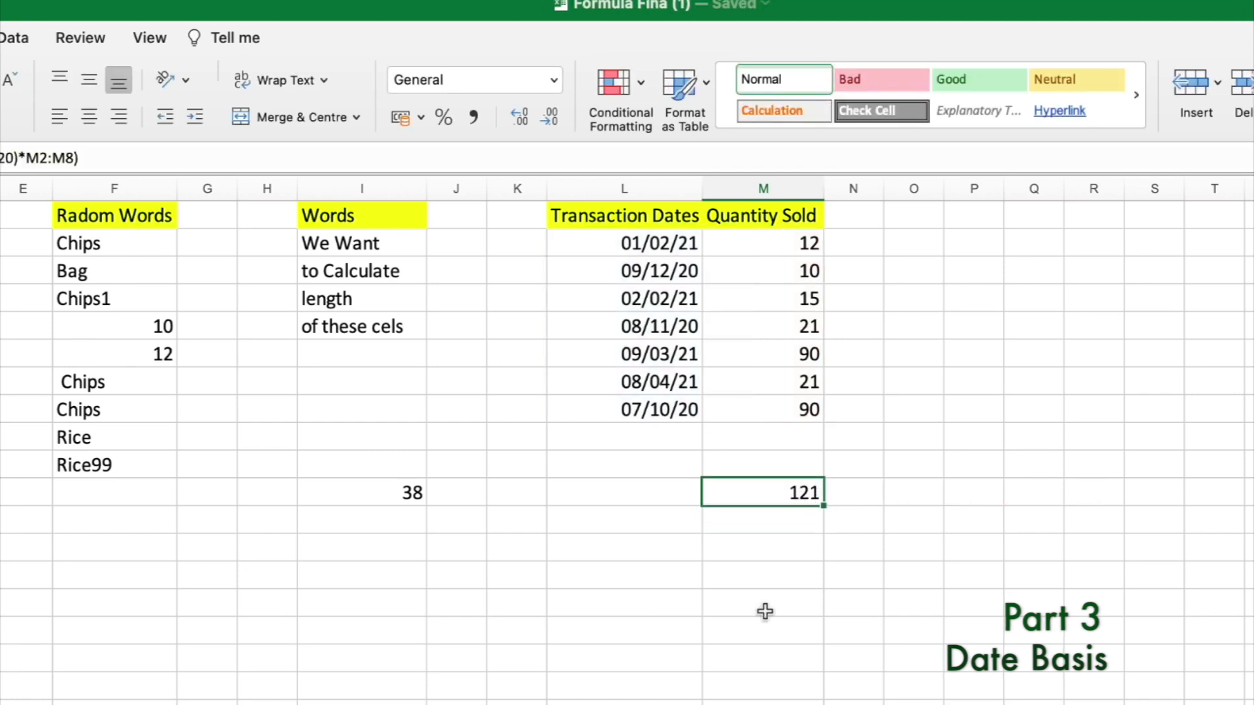